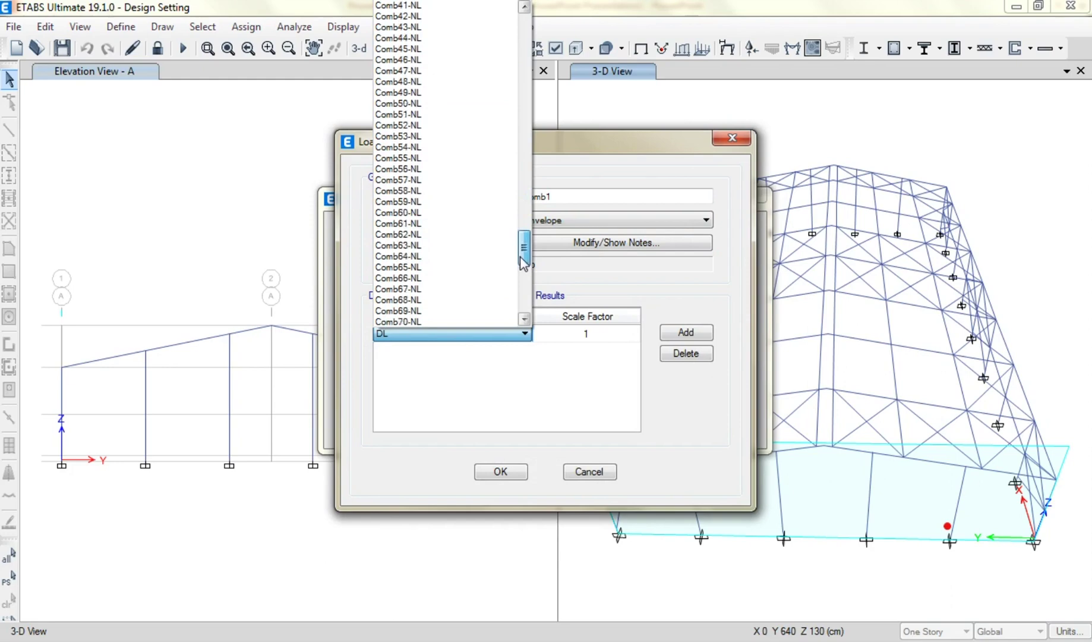
Browse the nonlinear load cases available for a new Envelope-type combination, and discard the new combination
scroll(521, 291, "down", 3)
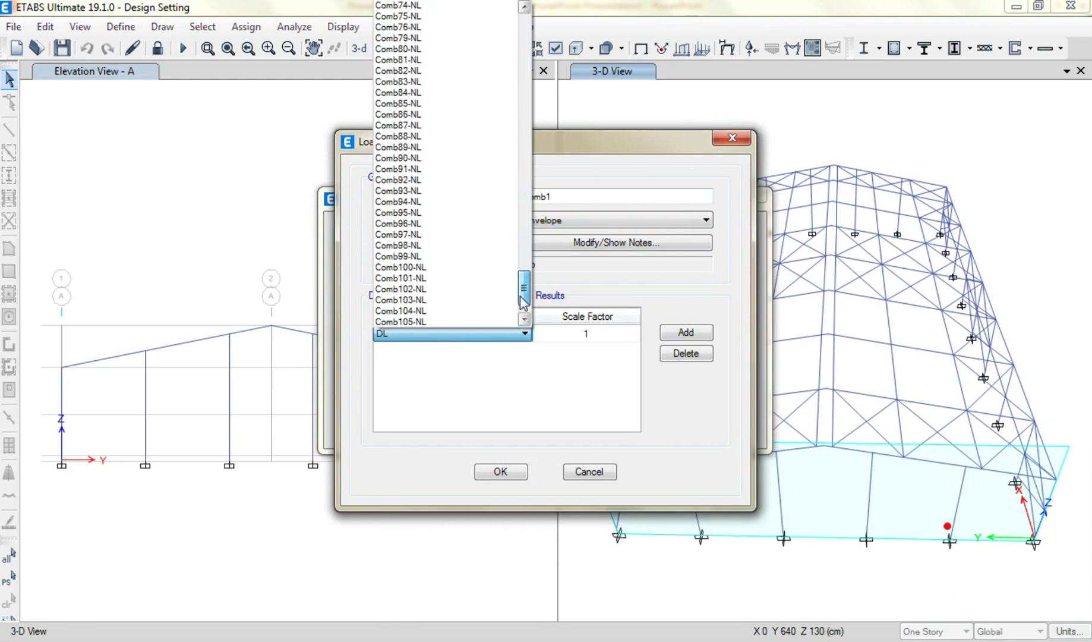
scroll(511, 295, "down", 1)
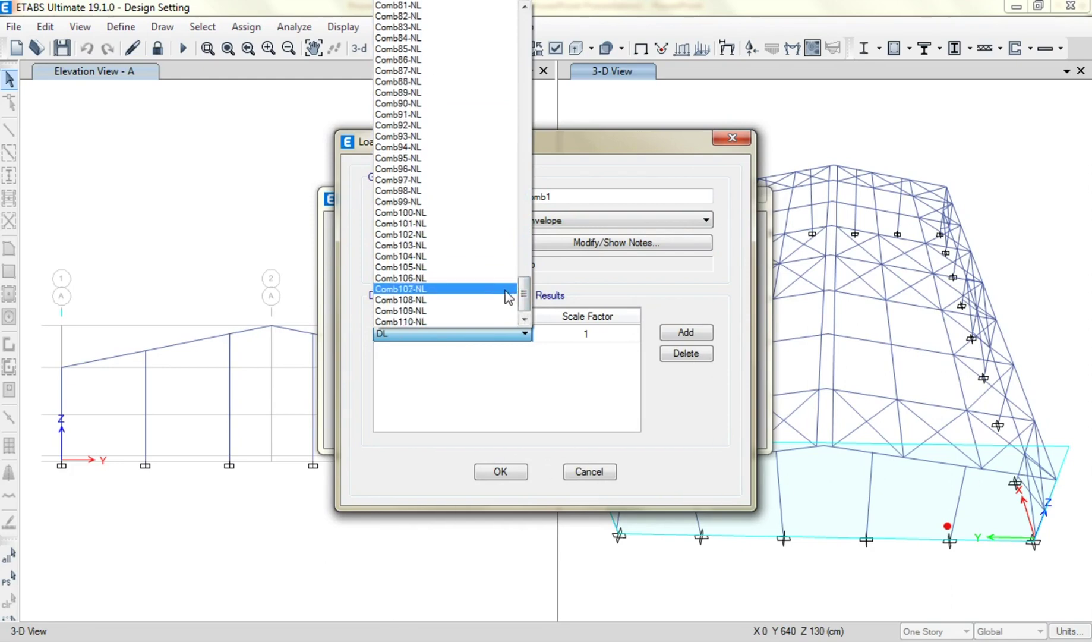
scroll(508, 309, "down", 1)
left_click(641, 432)
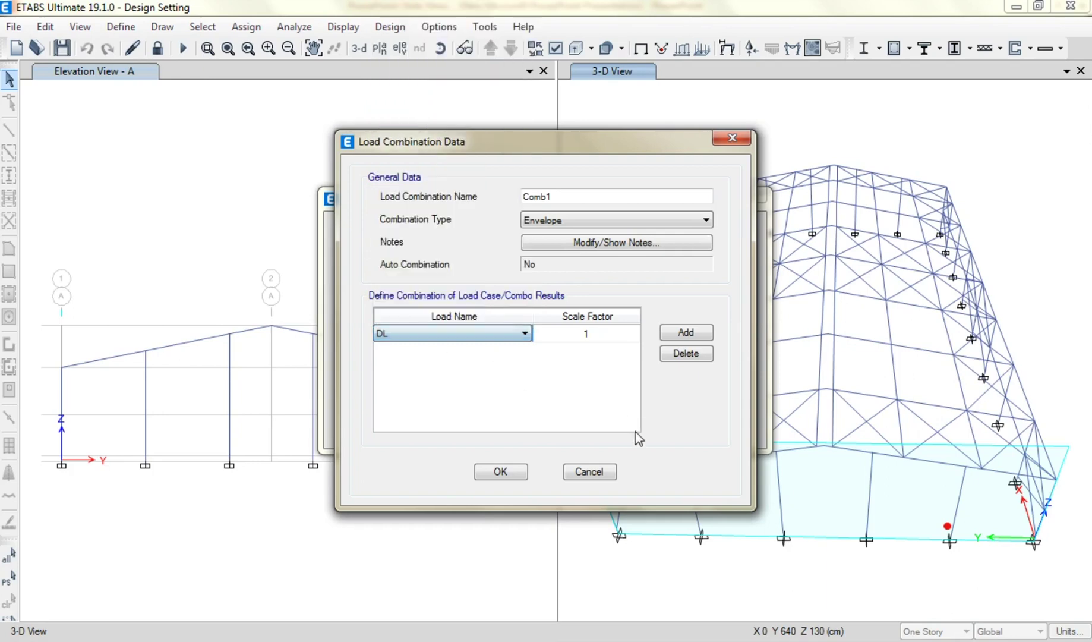
left_click(603, 473)
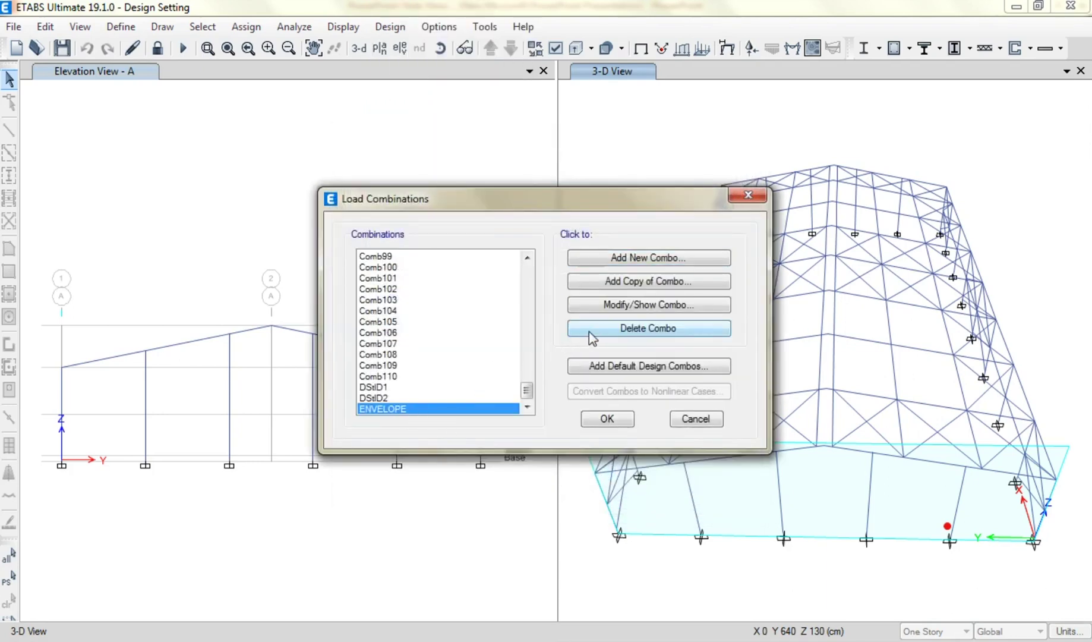
Review the load cases included in the existing ENVELOPE combination, and leave the load combinations without making changes
left_click(609, 306)
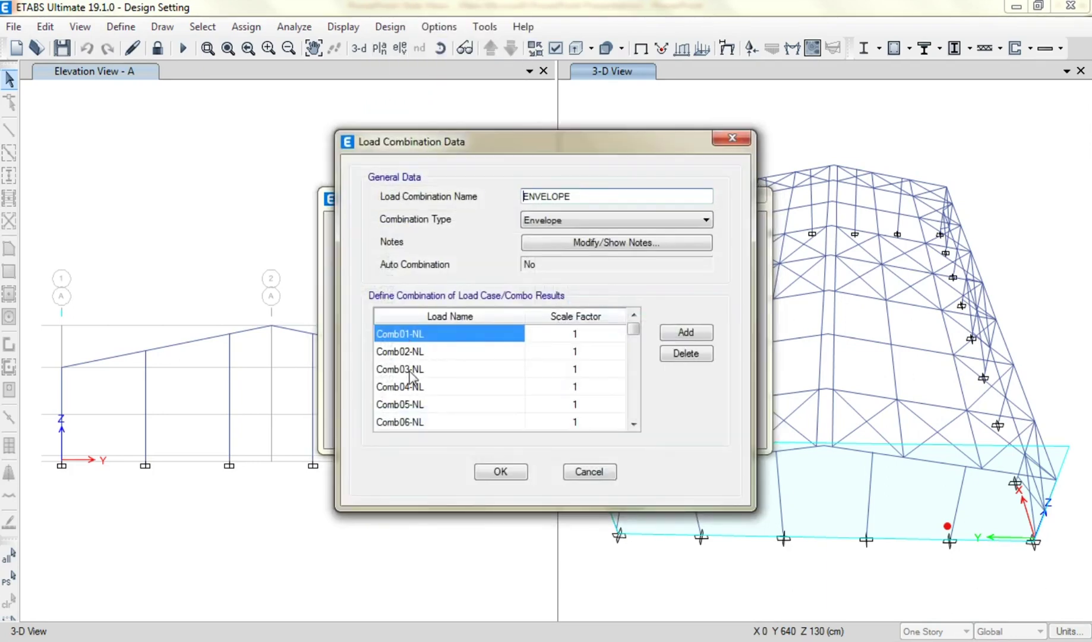
left_click_drag(634, 333, 632, 413)
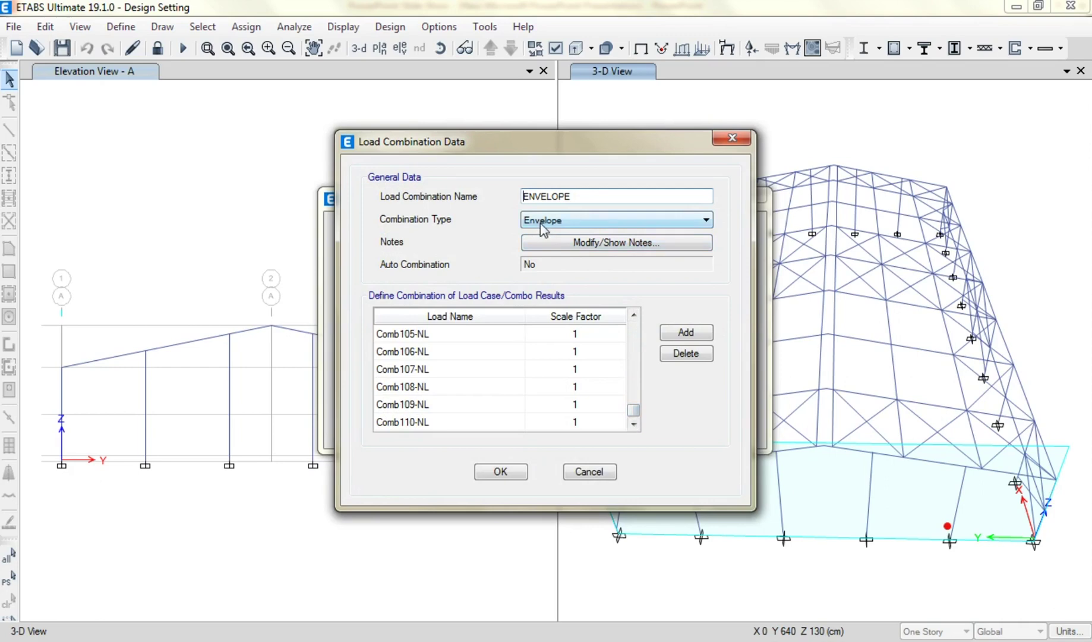
left_click(583, 473)
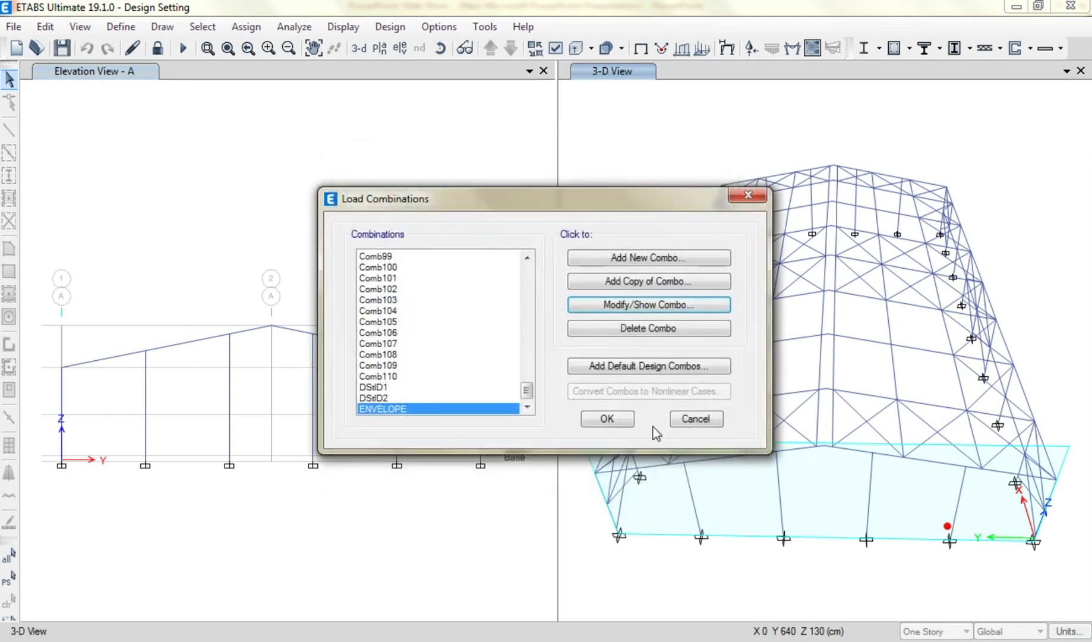
left_click(695, 419)
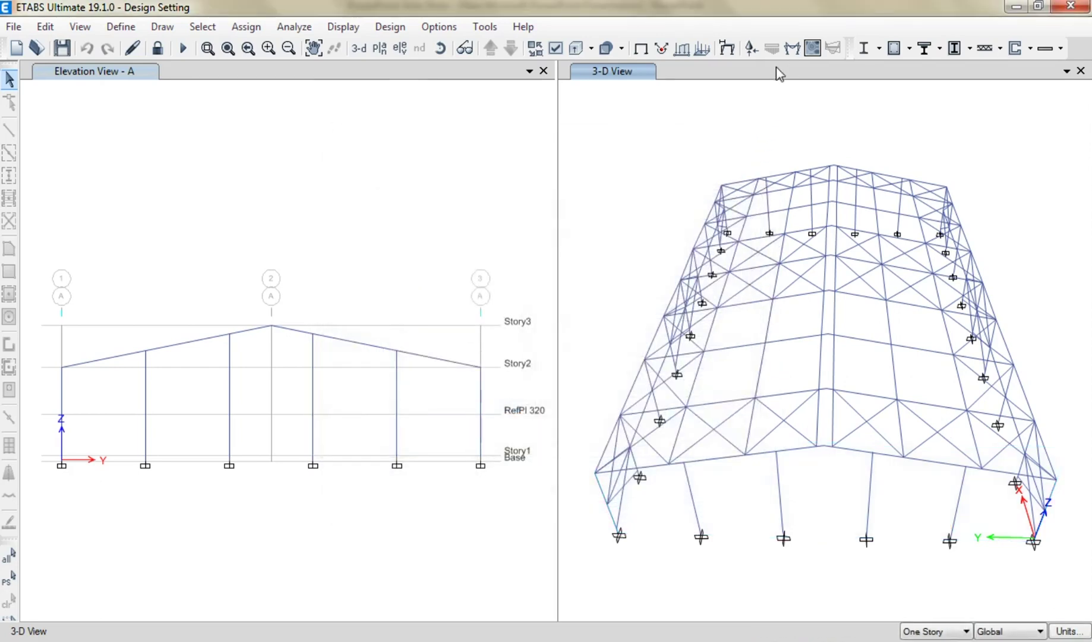
Display the filled Moment 3-3 diagram for the ENVELOPE combination, Max and Min, with values on Elevation View A
left_click(434, 103)
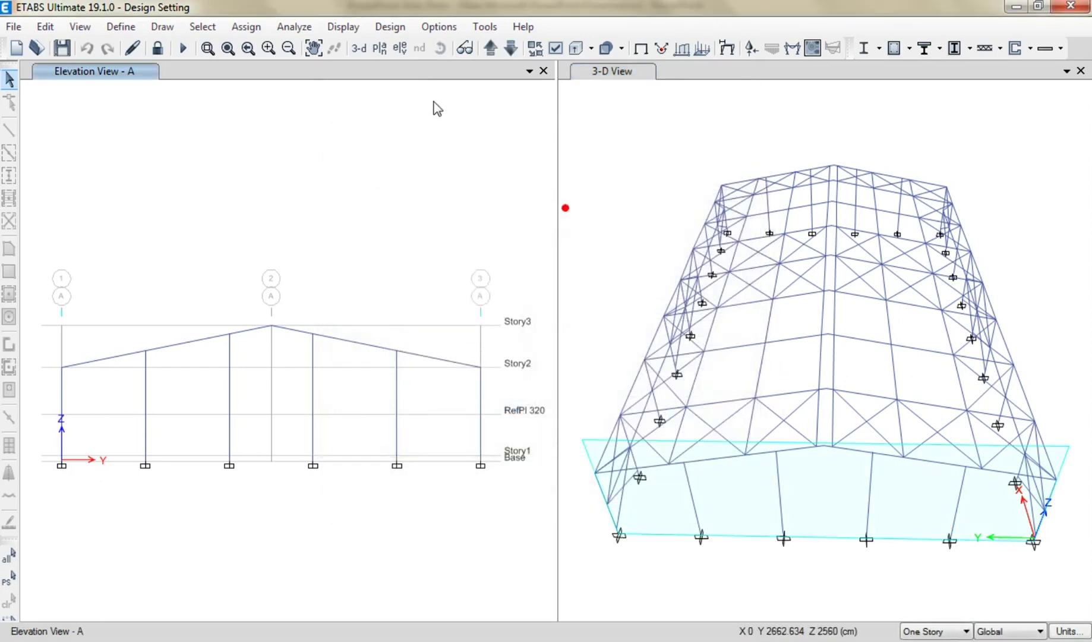
left_click(793, 51)
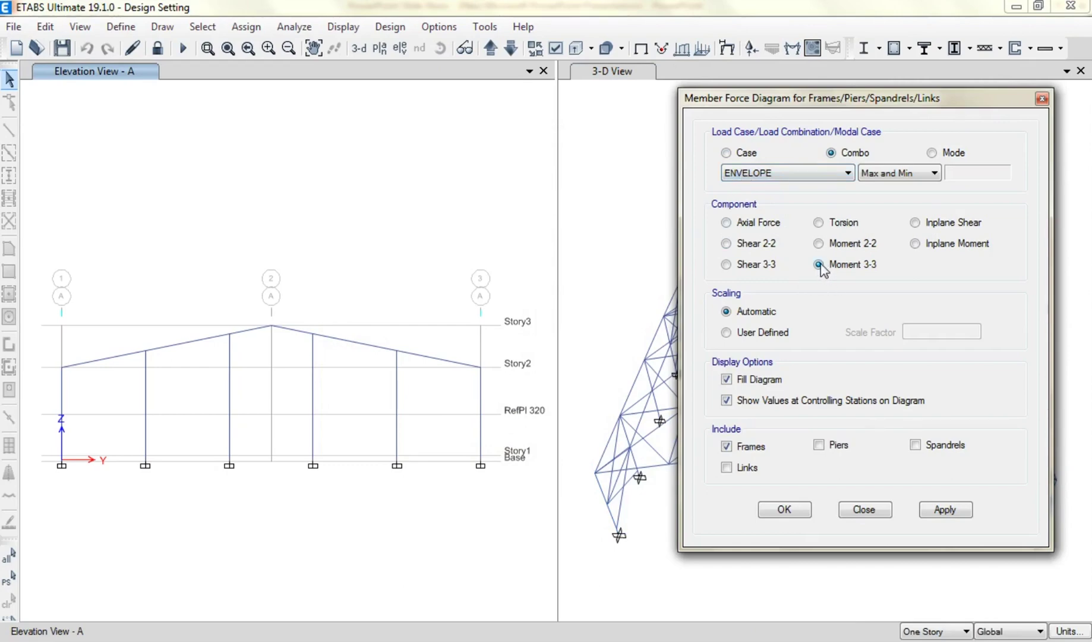
left_click(447, 521)
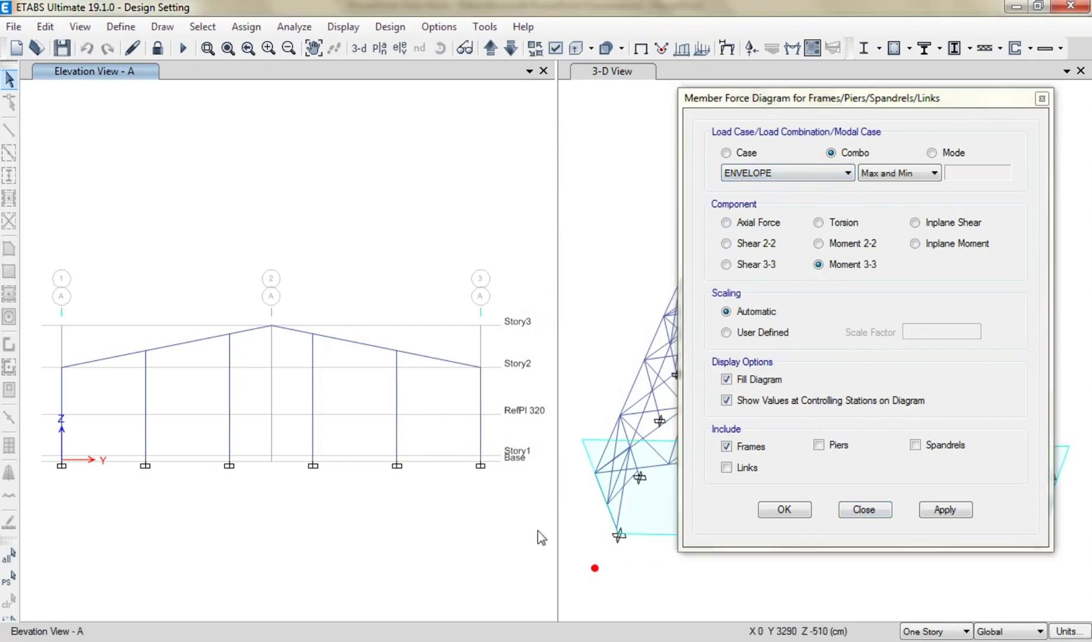
left_click(956, 512)
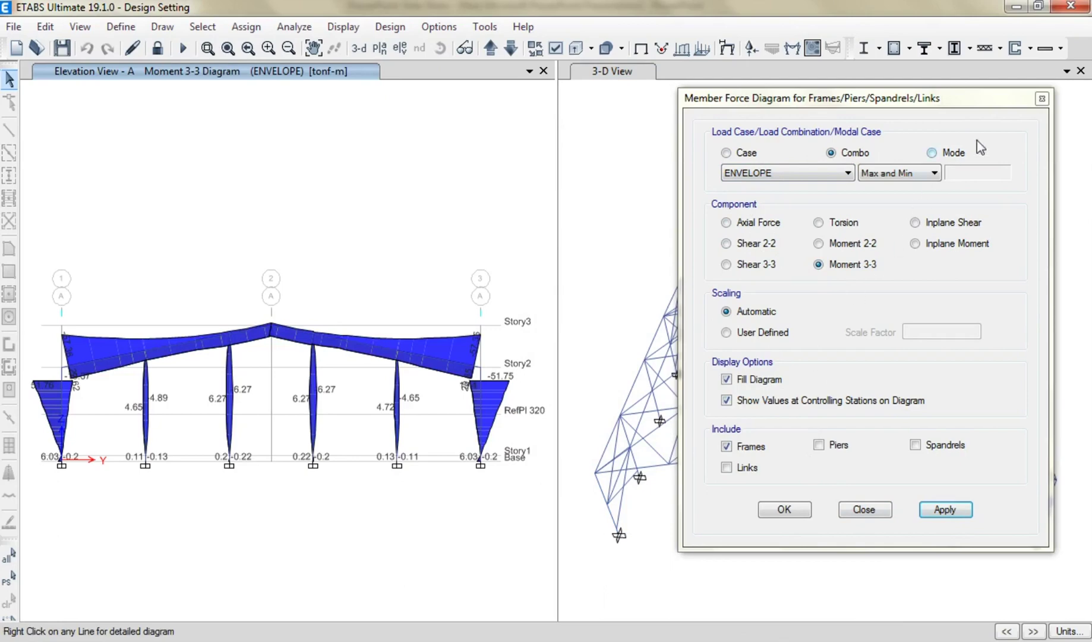
left_click(1042, 98)
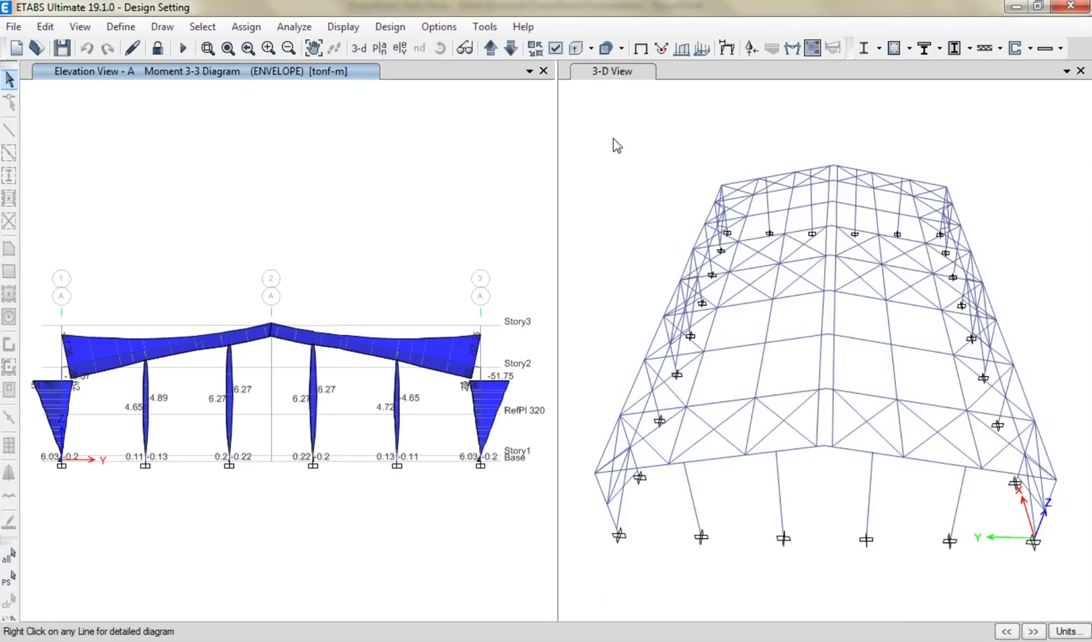
Enlarge the elevation view and examine the rafter moment diagrams frame by frame from elevation A through H
left_click_drag(557, 139, 1056, 139)
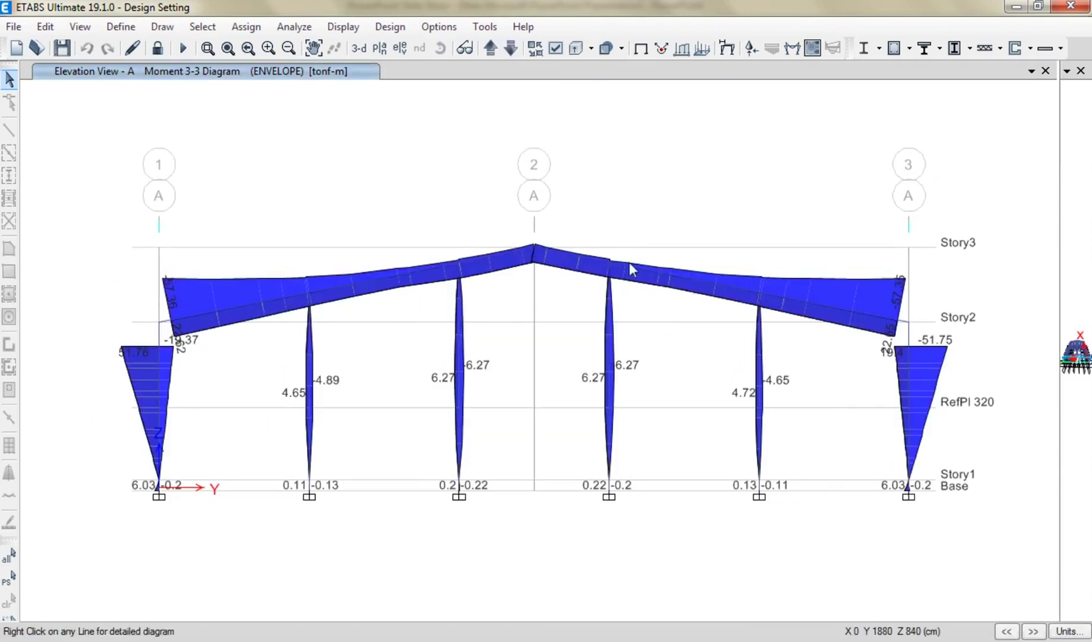
left_click(491, 50)
left_click(491, 50)
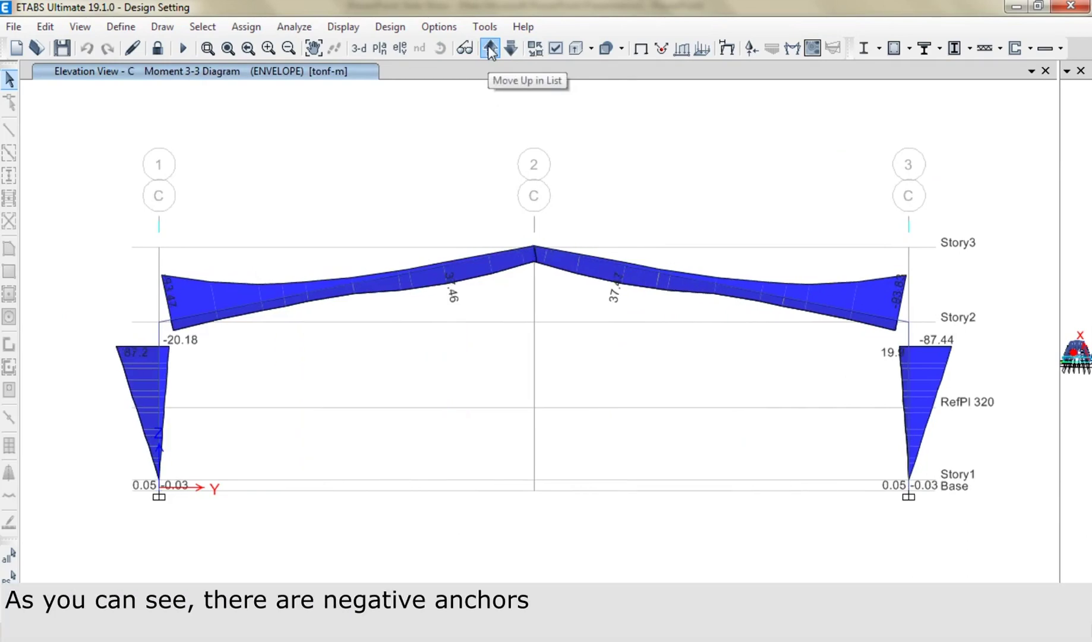
left_click(491, 50)
left_click(491, 50)
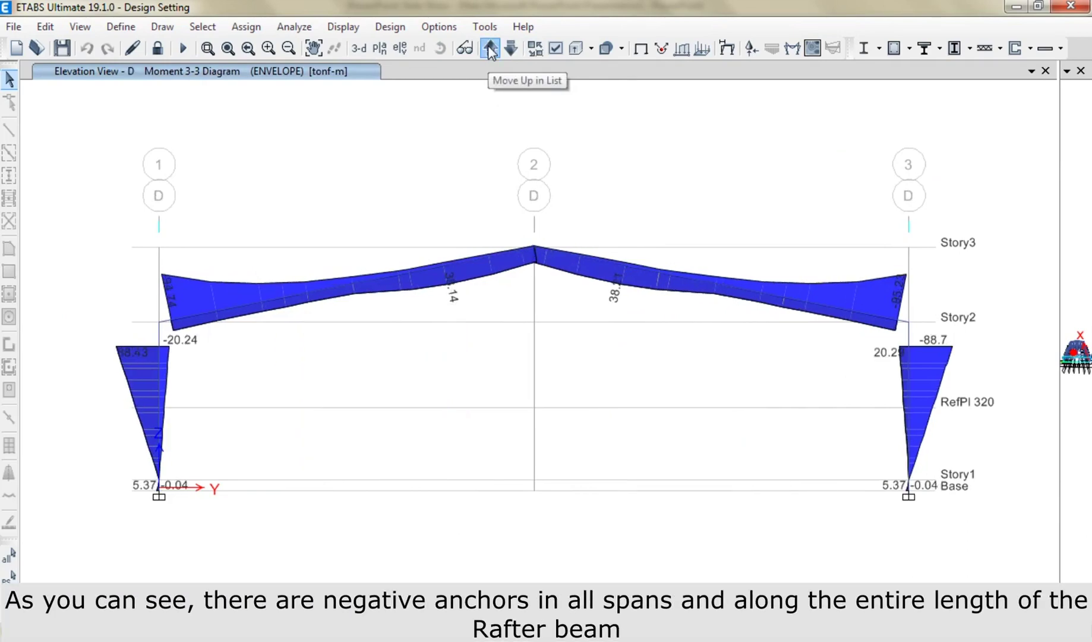
left_click(491, 50)
left_click(491, 50)
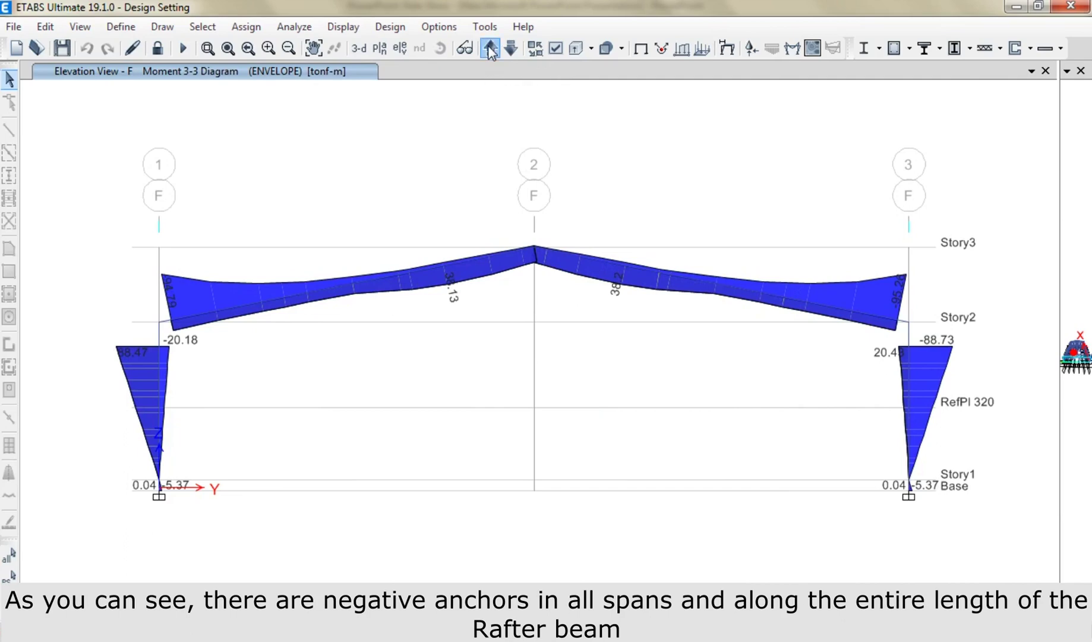
left_click(491, 50)
left_click(491, 50)
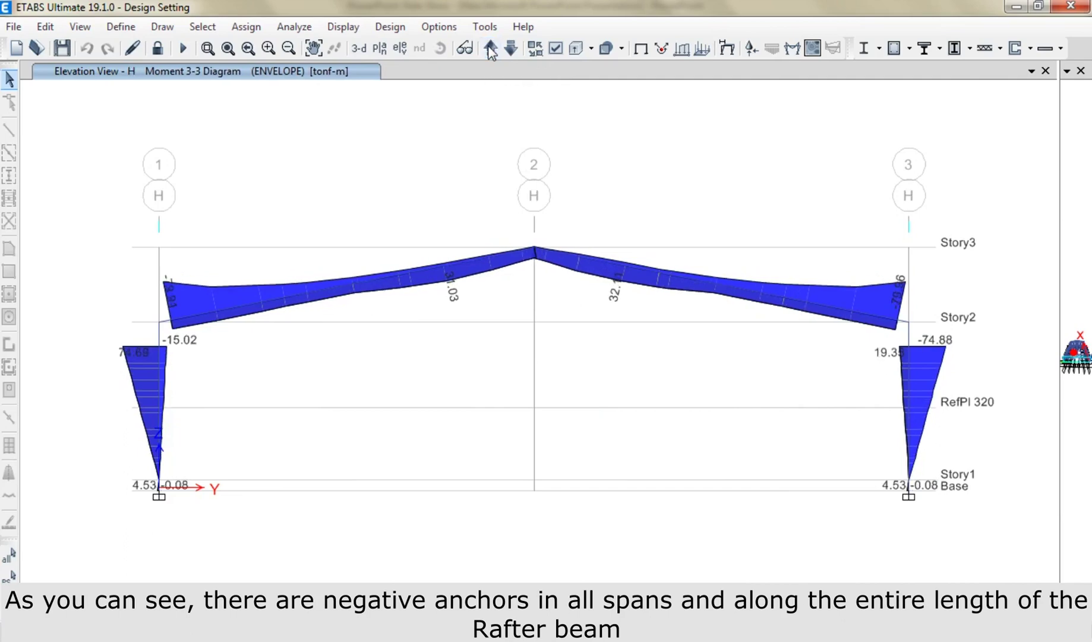
left_click(491, 50)
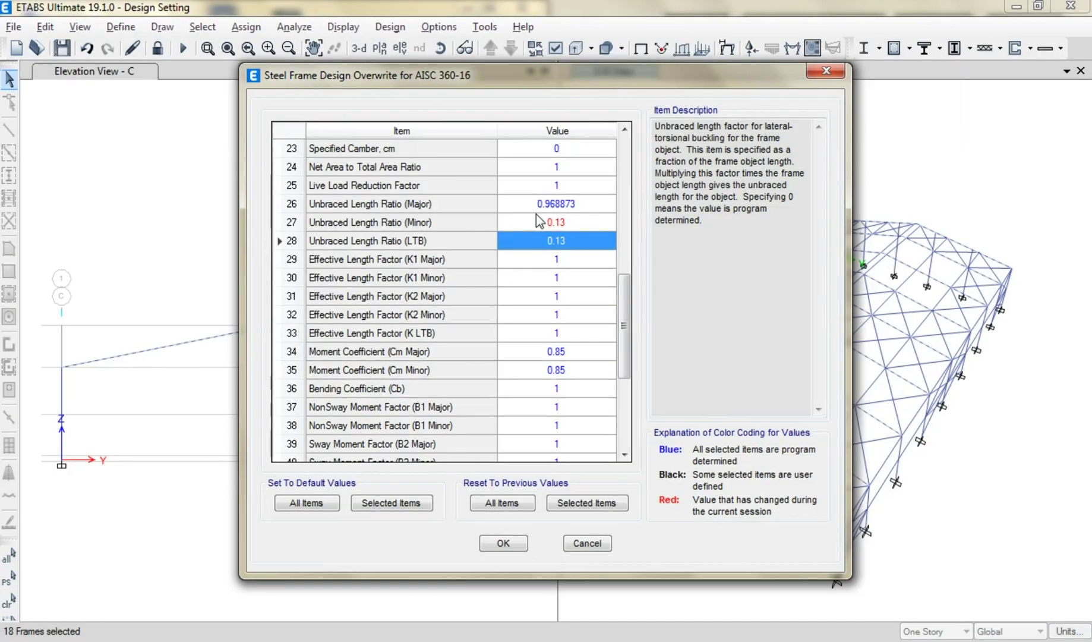
Set the Expected to specified Fy ratio, Ry, to 1.15 in the selected frames' AISC 360-16 design overwrites
left_click_drag(624, 283, 625, 291)
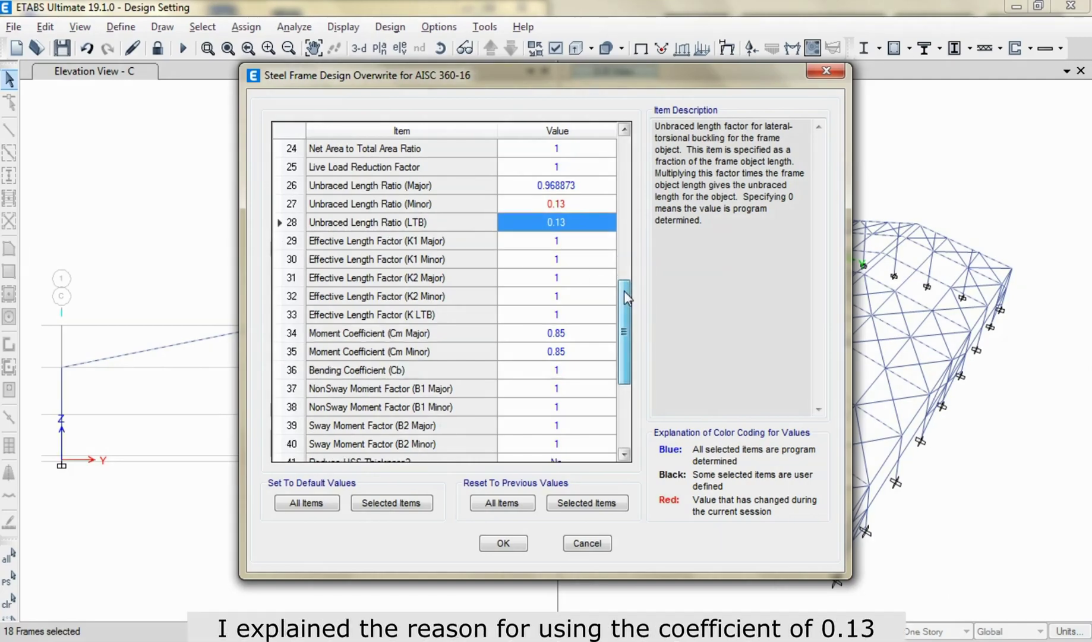
left_click_drag(624, 291, 628, 351)
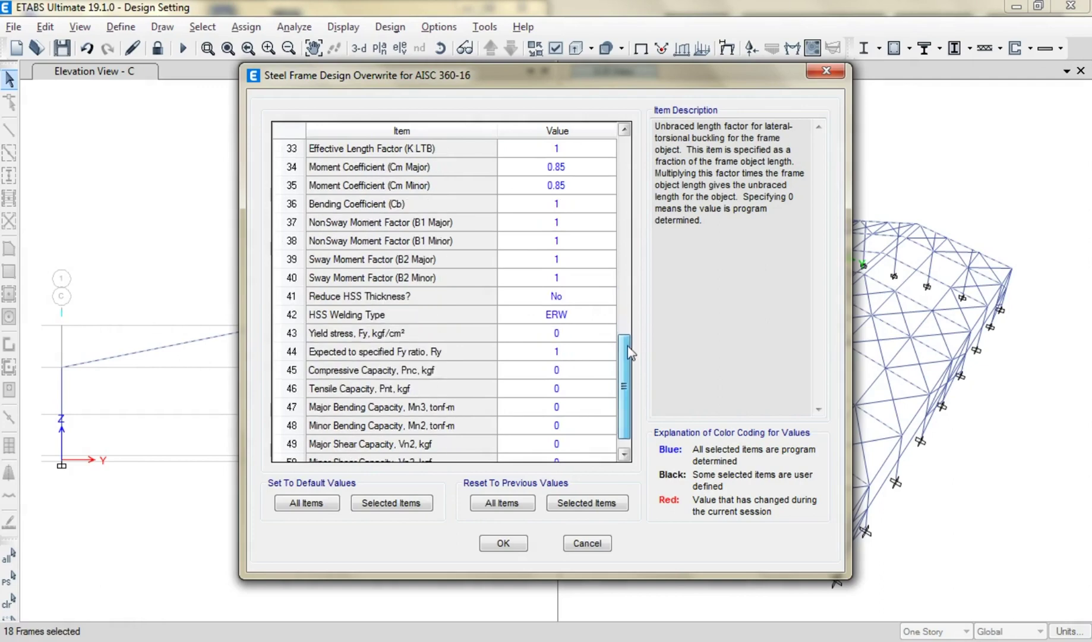
left_click(397, 352)
left_click(536, 351)
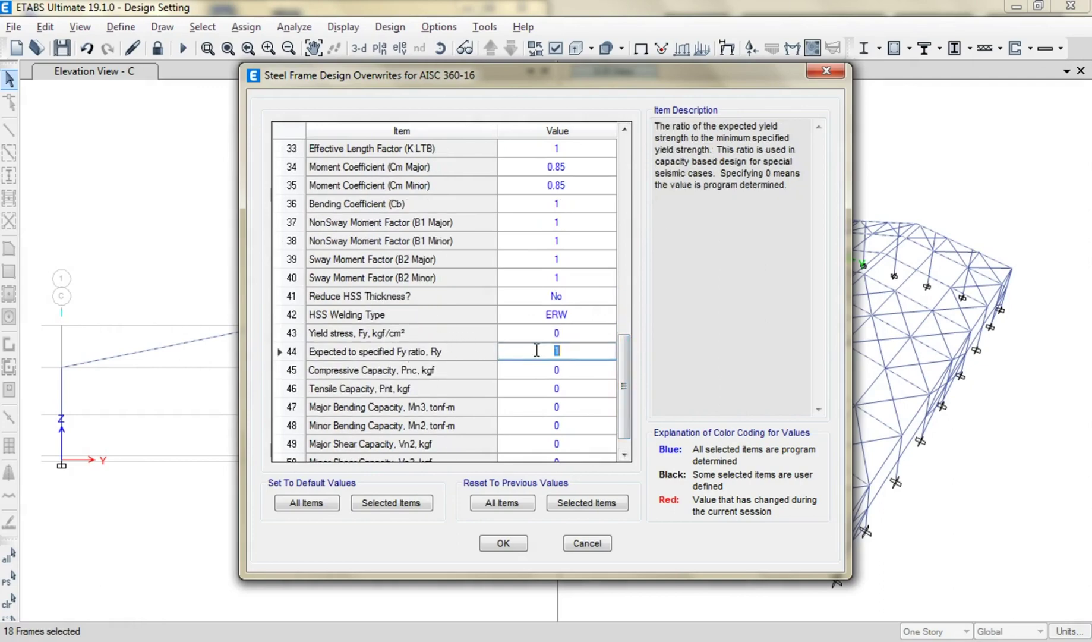
type("1.15")
key("Return")
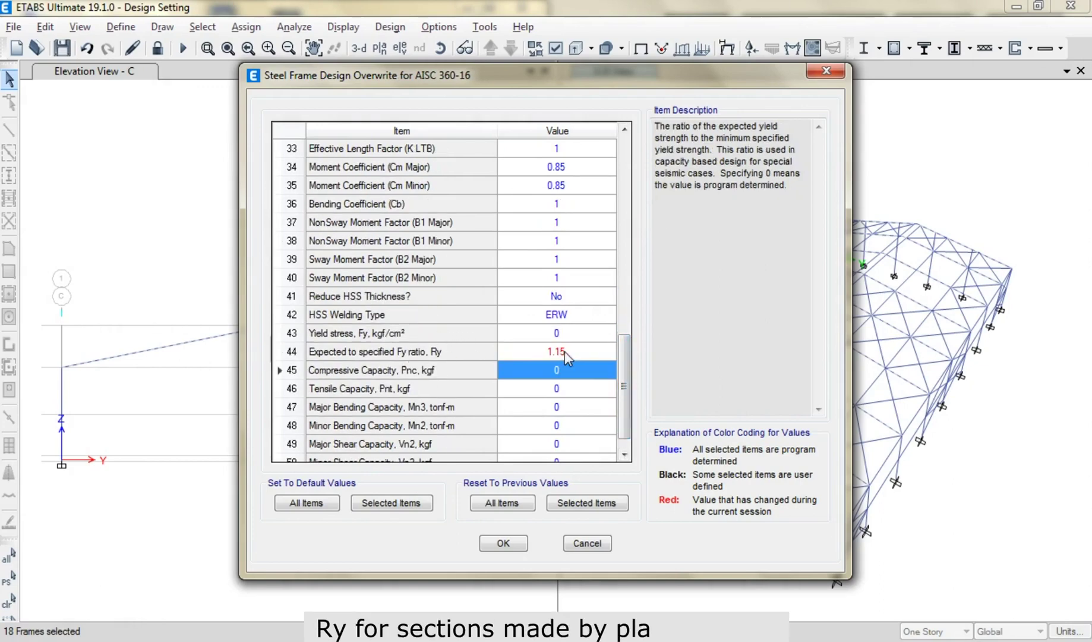
Set the Demand/Capacity Ratio Limit overwrite to 1 for the selected frames
left_click_drag(624, 388, 631, 399)
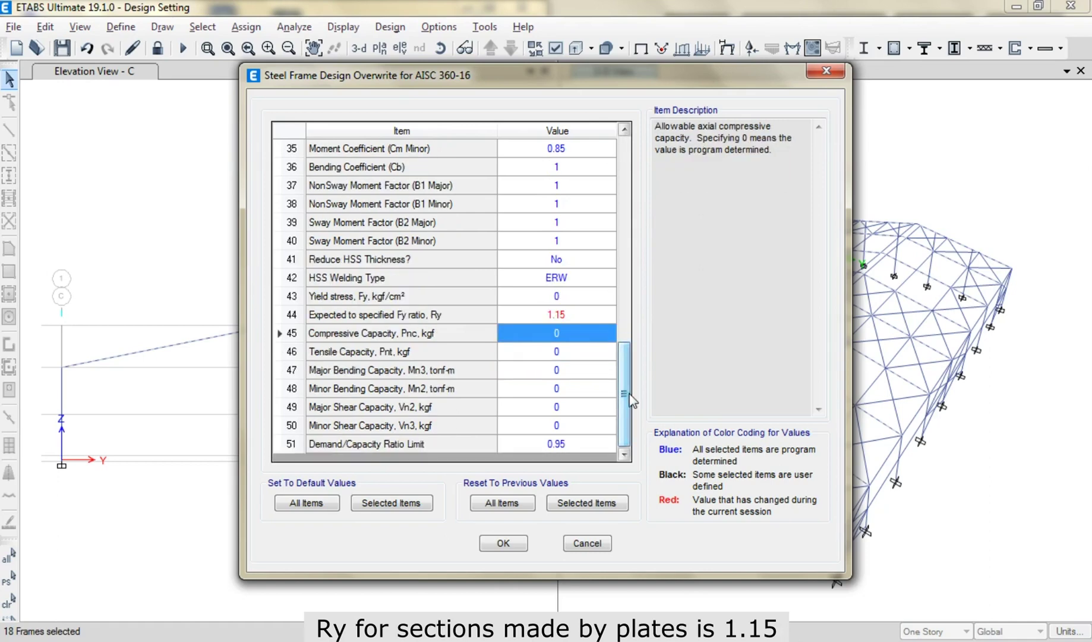
left_click(606, 445)
type("1")
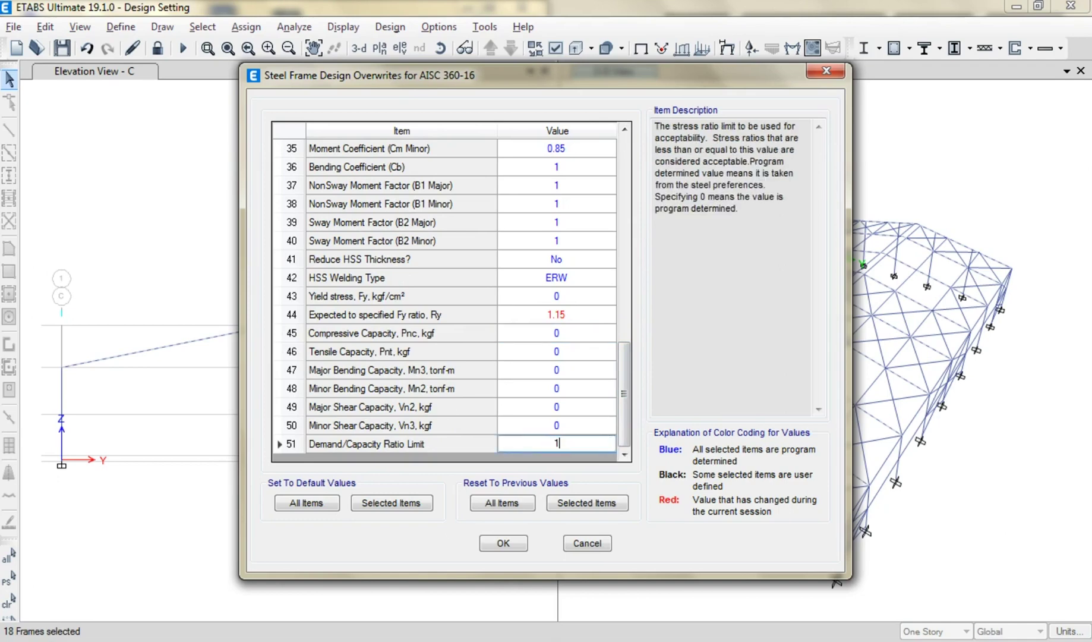
key("Return")
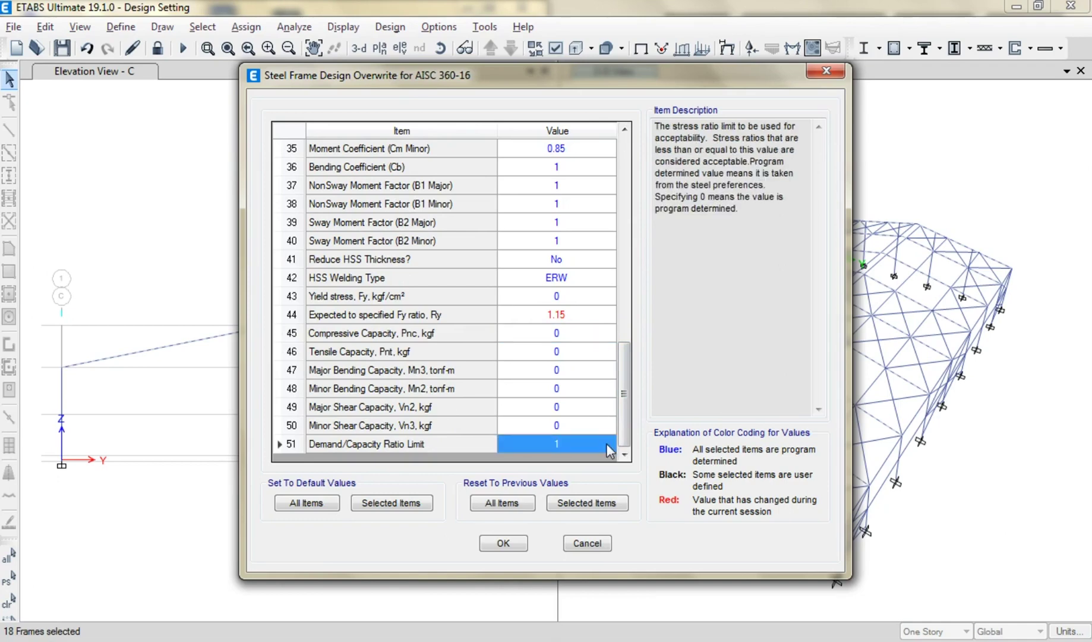
Check the overwrite values, apply them to the selected frames and save the model
left_click_drag(624, 431, 624, 373)
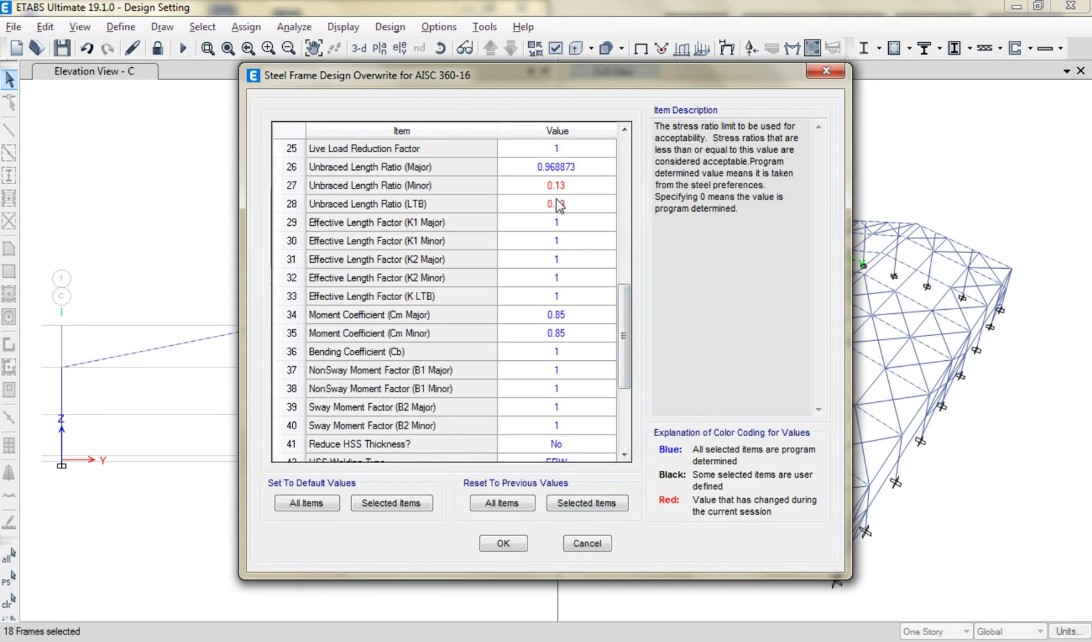
left_click(518, 546)
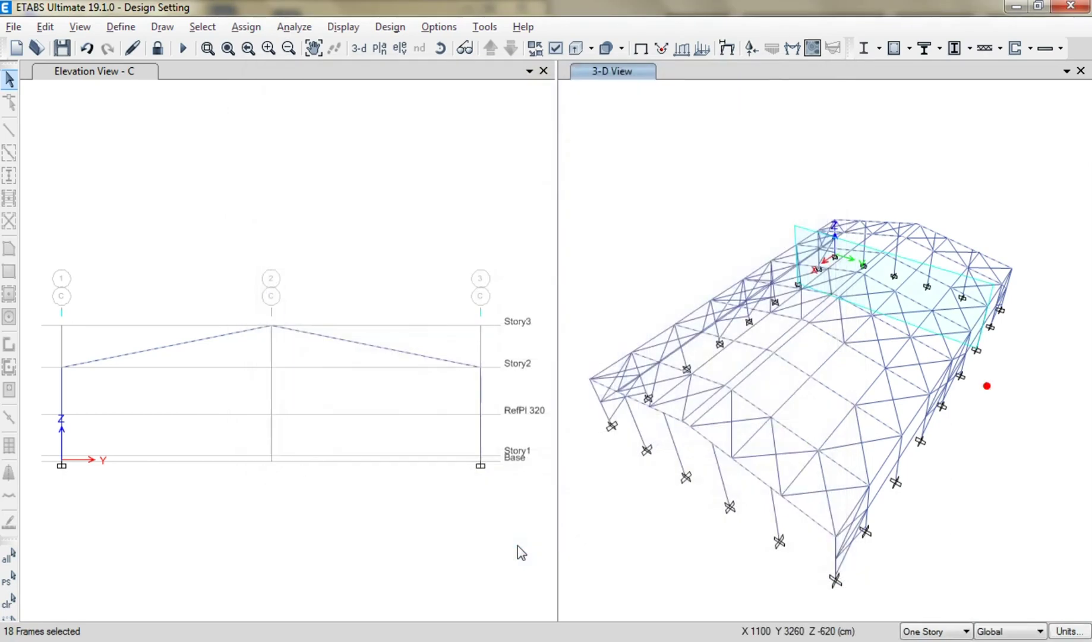
left_click(62, 48)
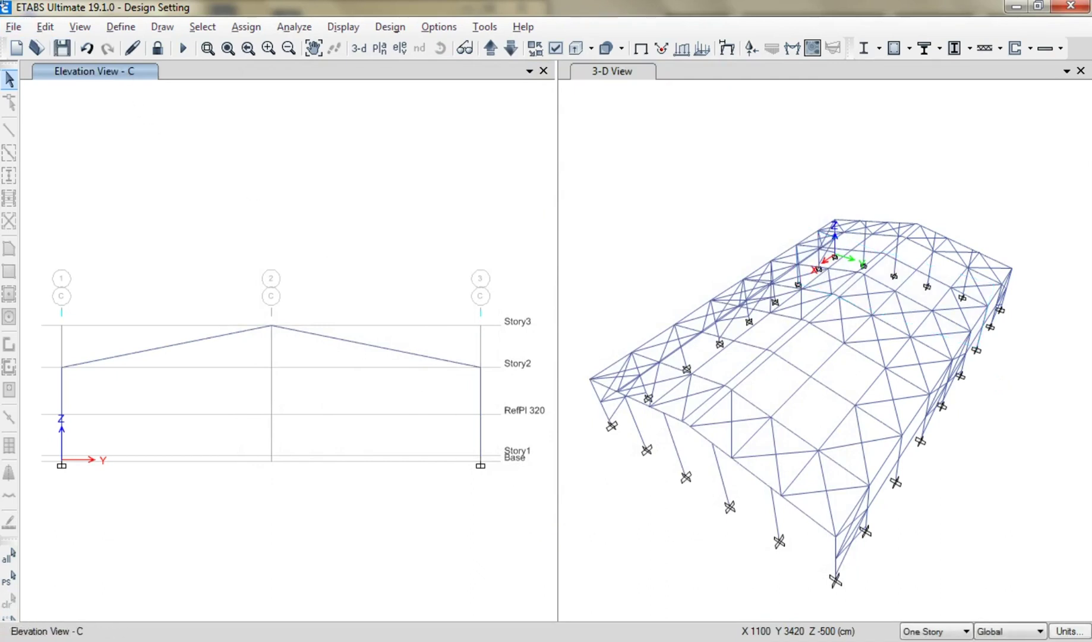
Select all rebar brace frames by their section properties T20 and T25
left_click(198, 29)
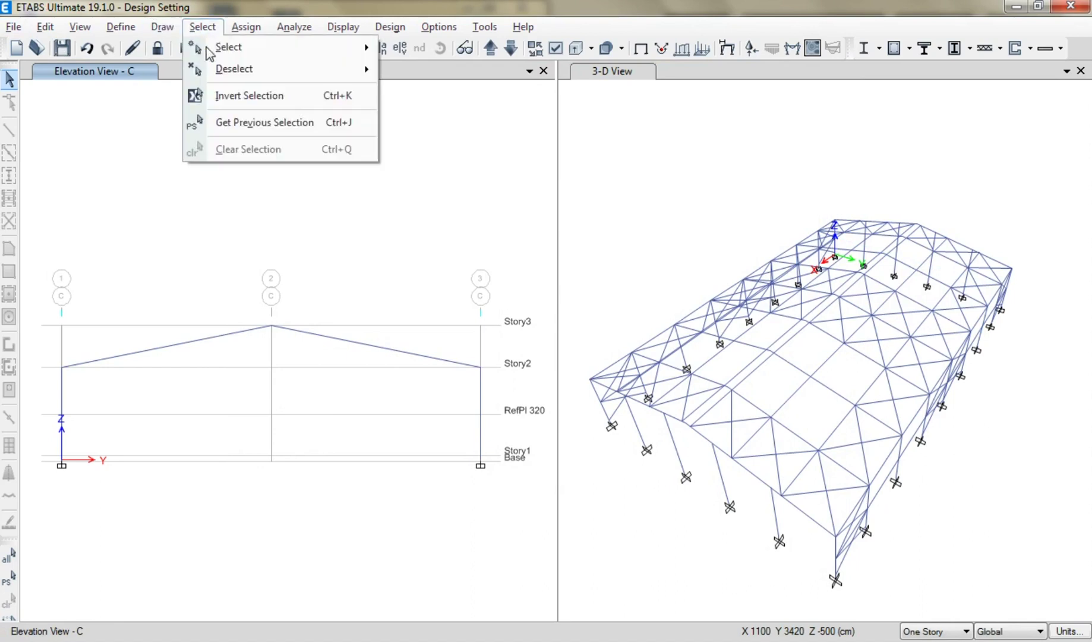
mouse_move(209, 51)
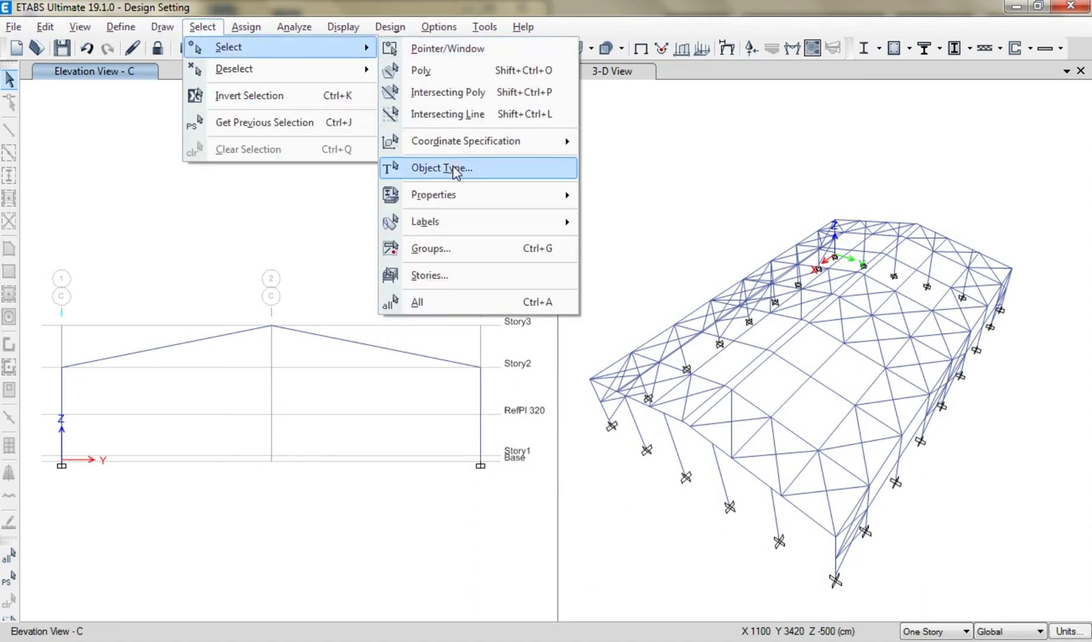
mouse_move(453, 200)
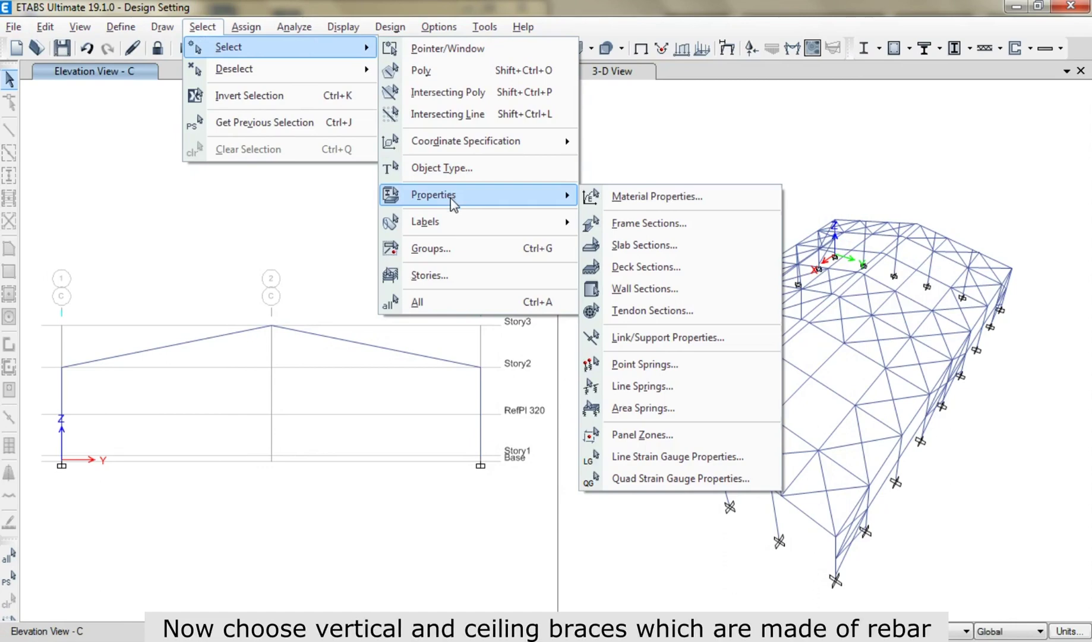
left_click(654, 223)
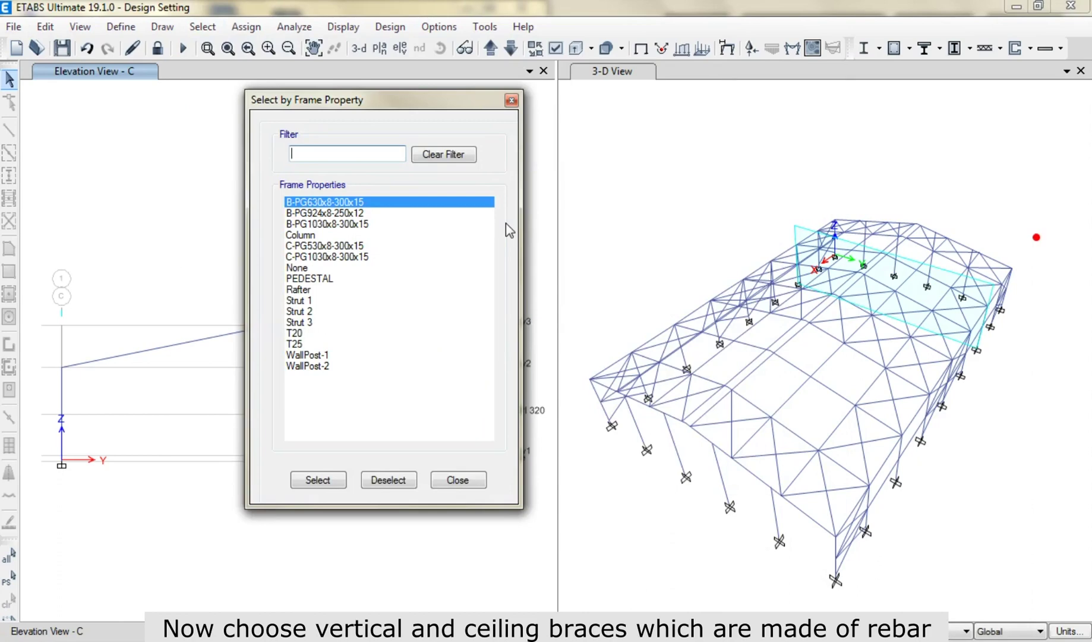
left_click(298, 333)
left_click(297, 344, "shift")
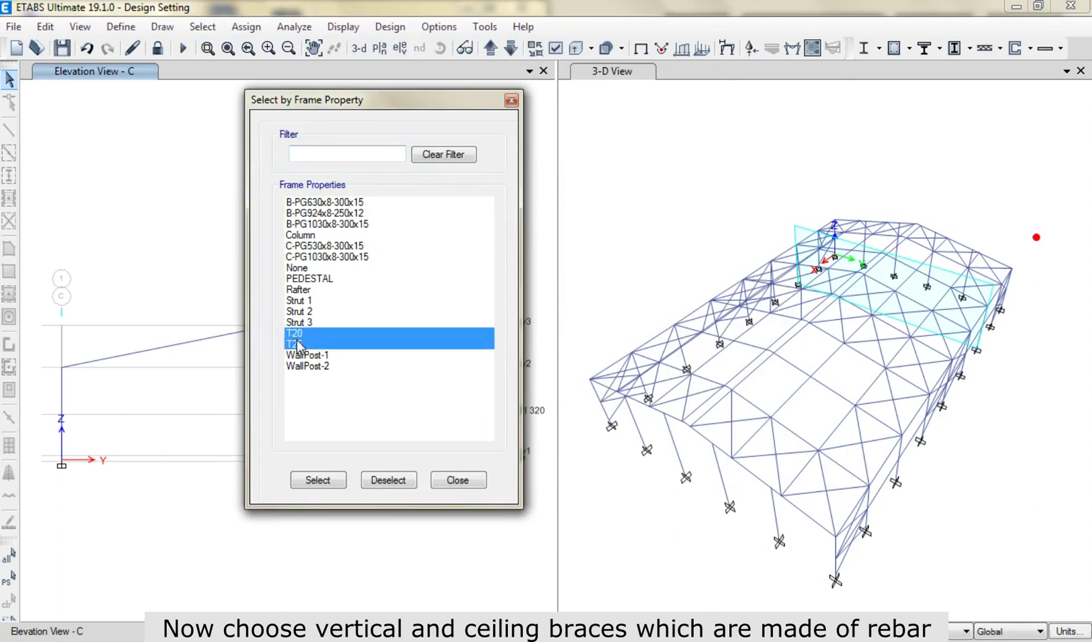
left_click(317, 479)
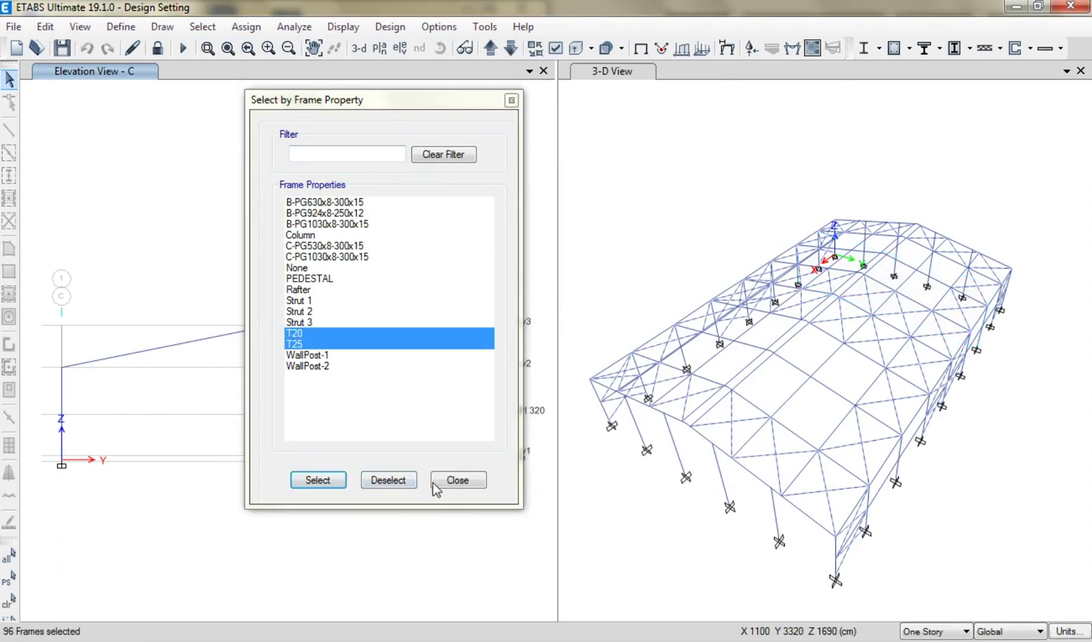
Open the AISC 360-16 design overwrites for the selected rebar braces and set their Framing Type to OCBF
left_click(439, 483)
middle_click_drag(789, 551, 774, 501, "shift")
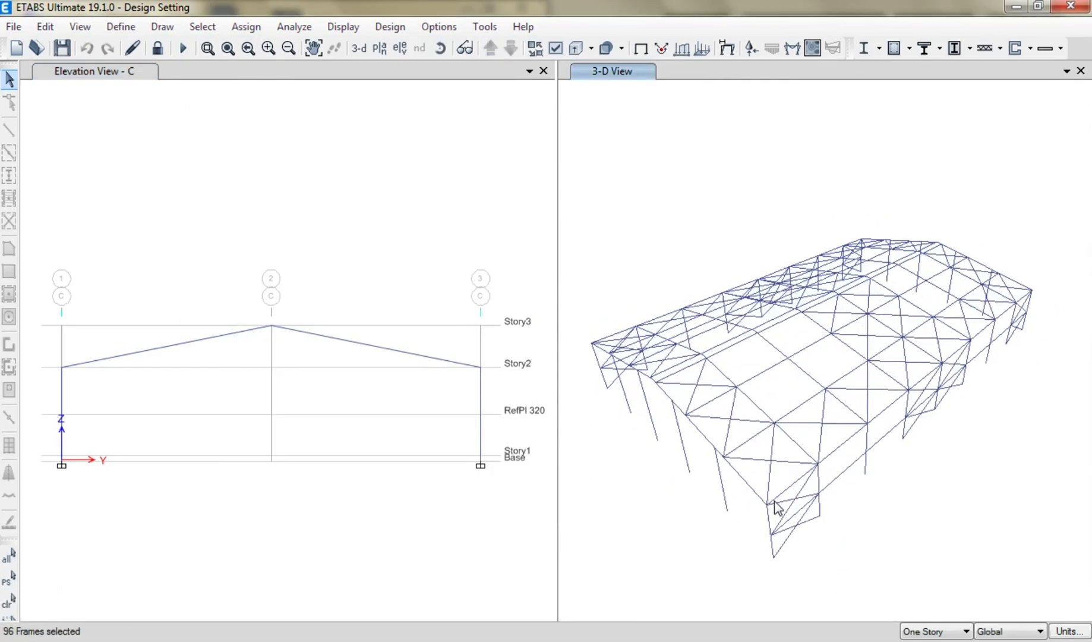
left_click(880, 49)
left_click(885, 102)
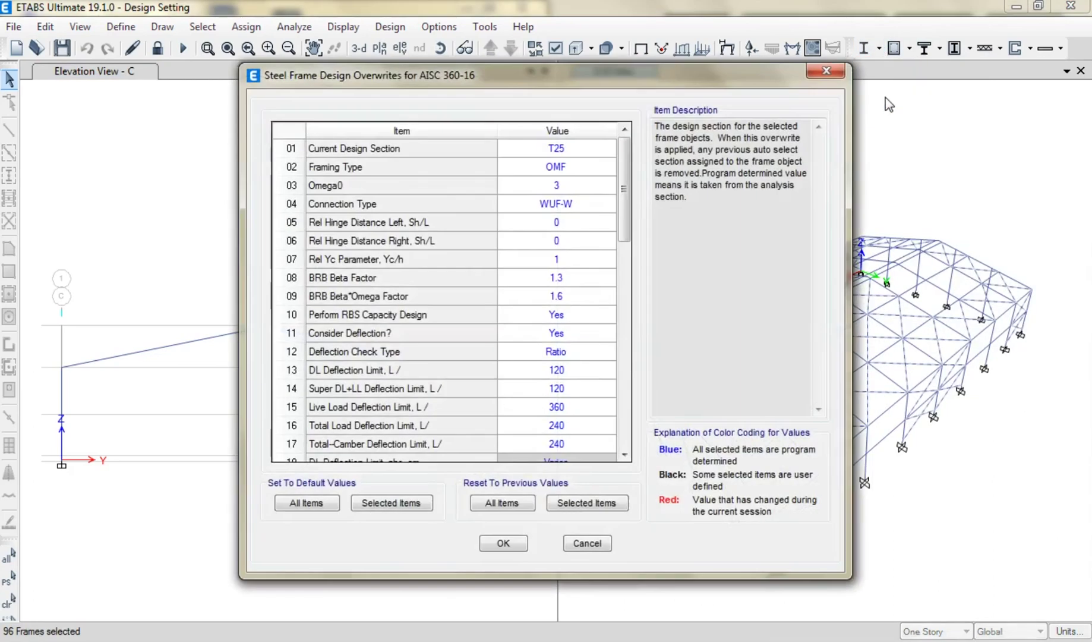
left_click(599, 171)
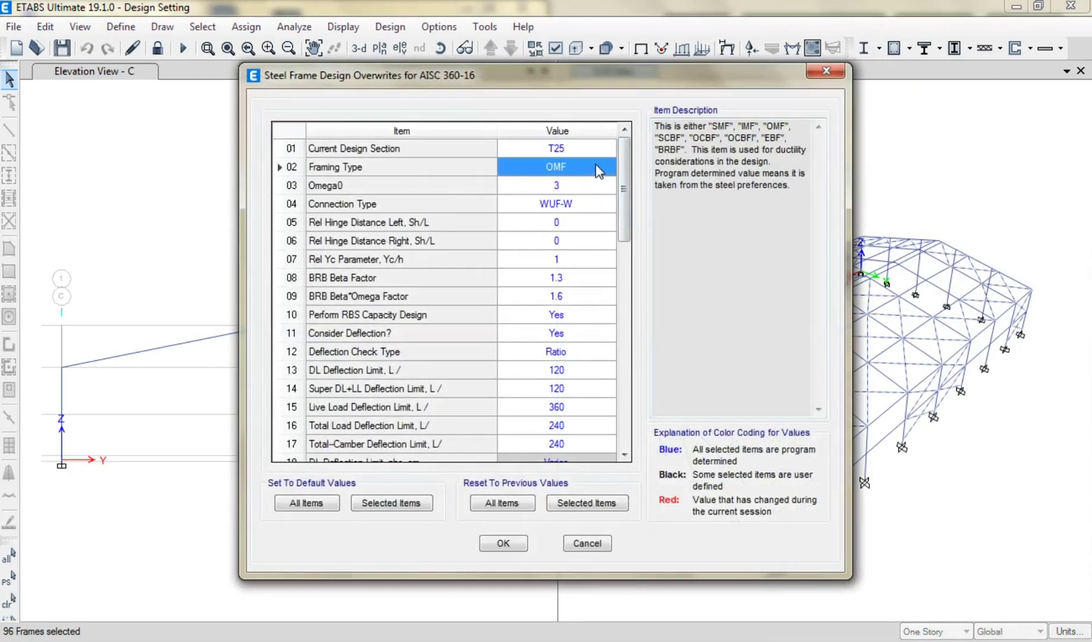
left_click(599, 171)
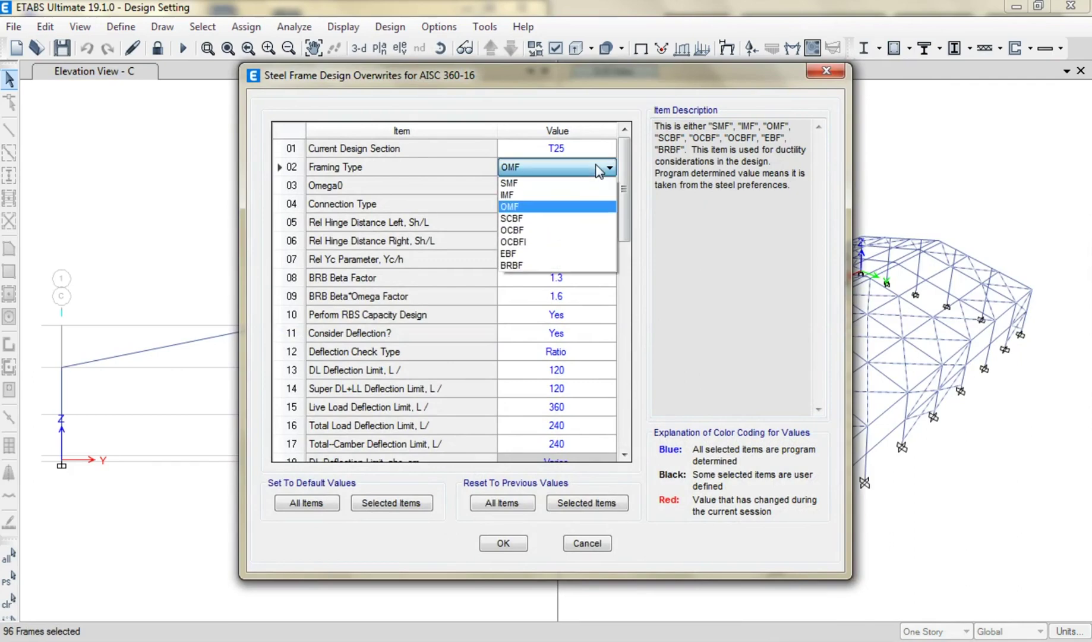
left_click(575, 232)
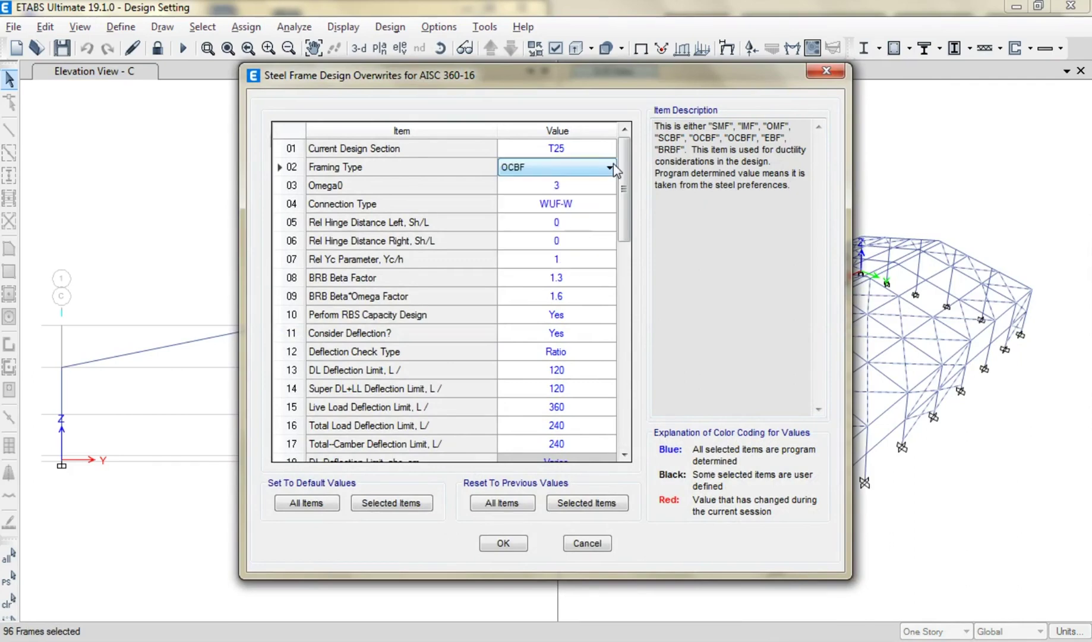
Set the Consider Deflection? overwrite to No for the rebar braces
left_click(609, 333)
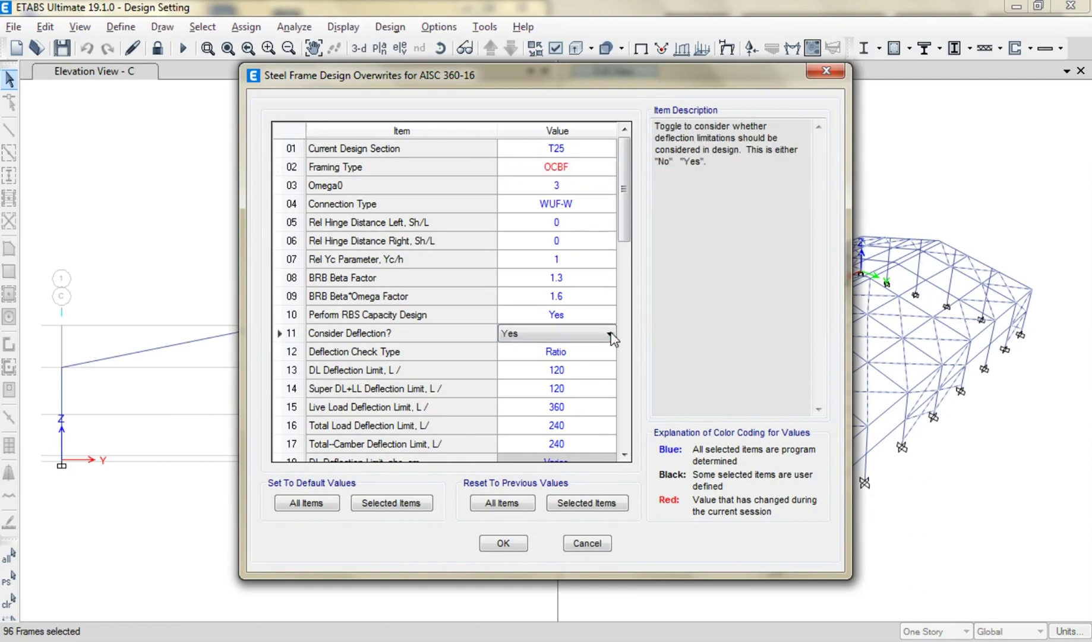
left_click(607, 332)
left_click(582, 361)
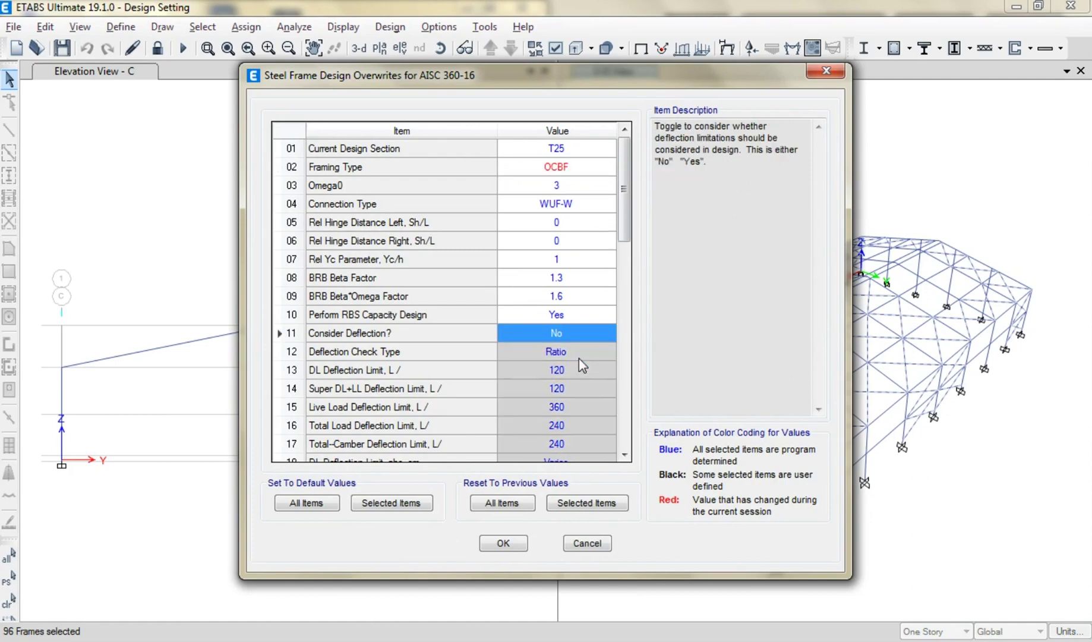
Set the rebar braces' Unbraced Length Ratio overwrites for Major, Minor and LTB to 0.001 each
left_click_drag(623, 225, 622, 325)
left_click(328, 261)
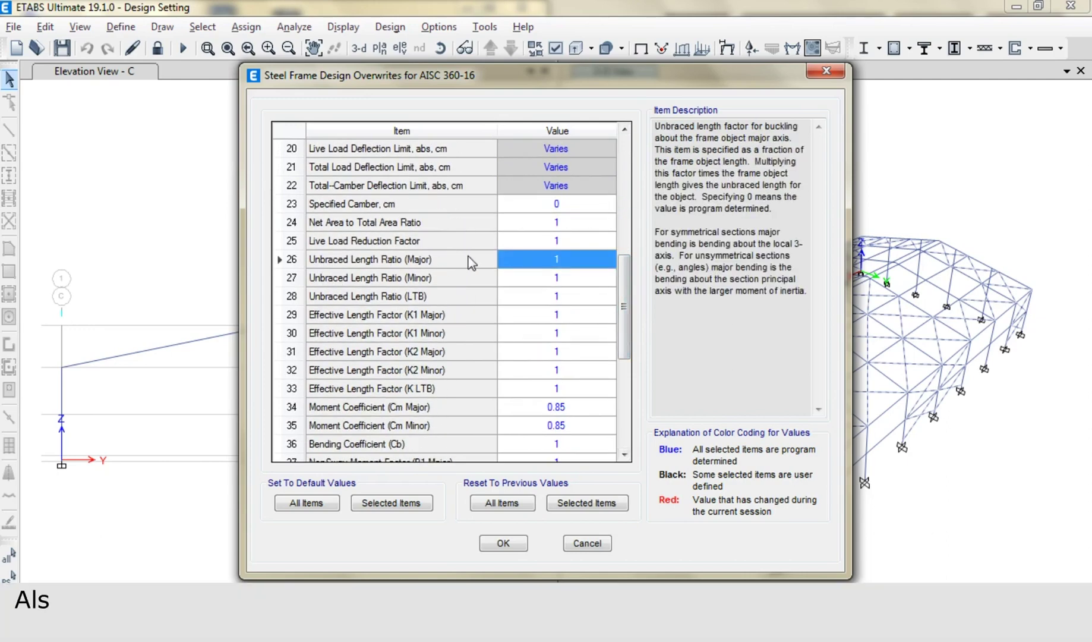
left_click(511, 261)
type("0.001")
left_click(511, 271)
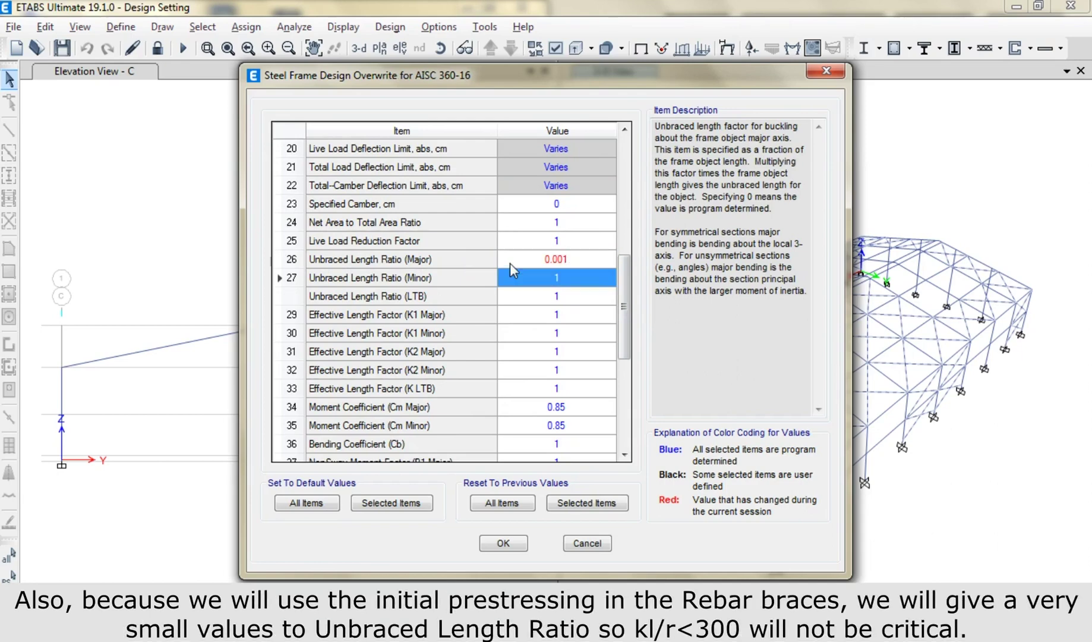
type("0.0")
key("Return")
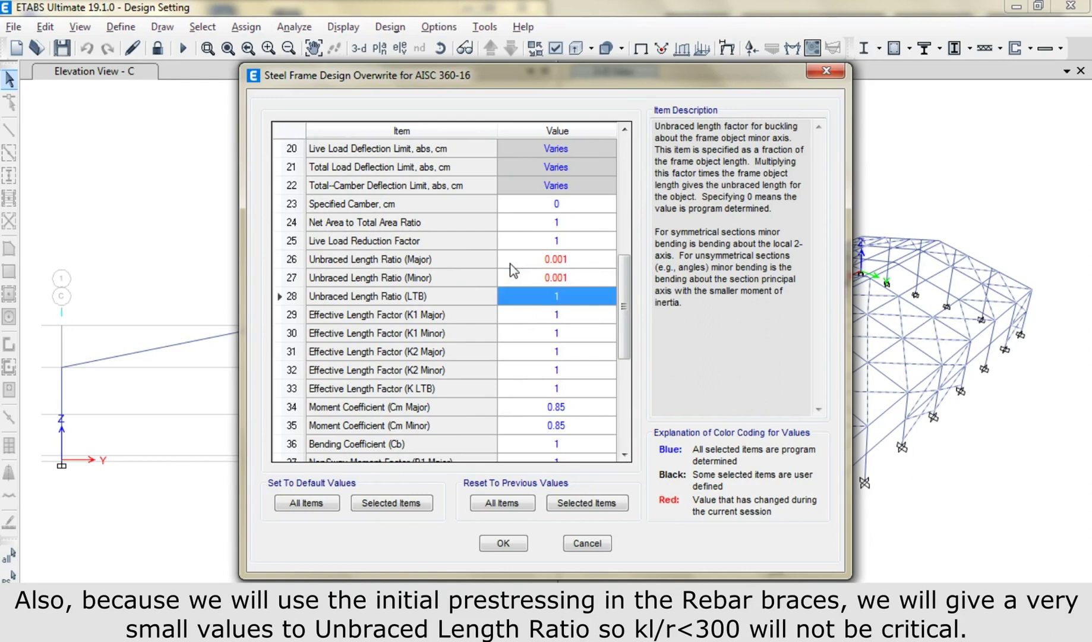
type("0.001")
key("Return")
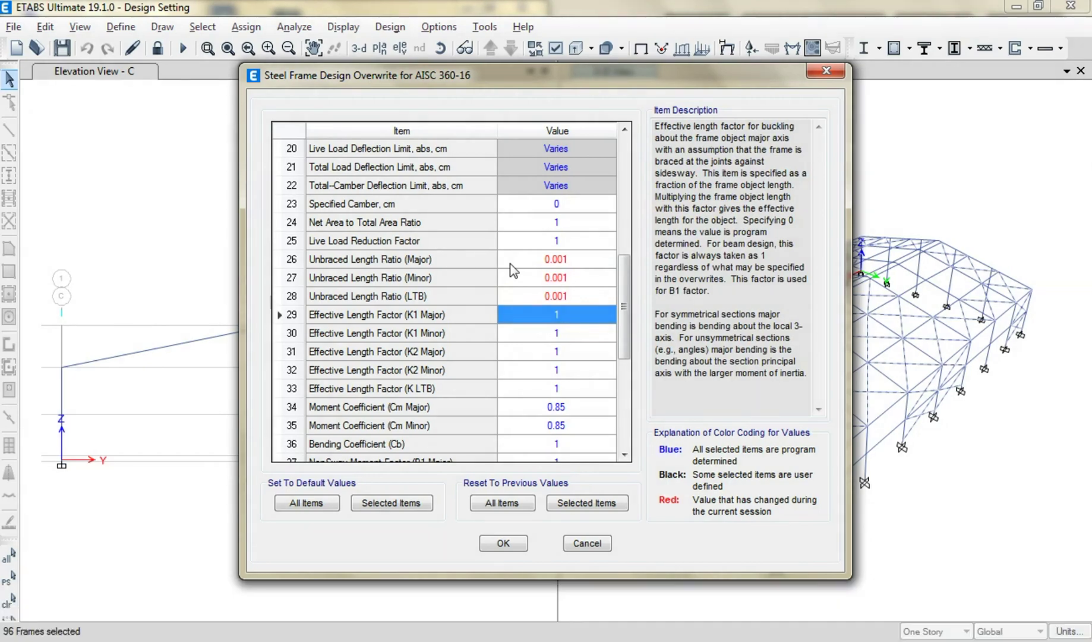
Set the rebar braces' Yield stress, Fy, to 4000 kgf/cm² and the Expected to specified Fy ratio, Ry, to 1.25
left_click_drag(625, 291, 628, 372)
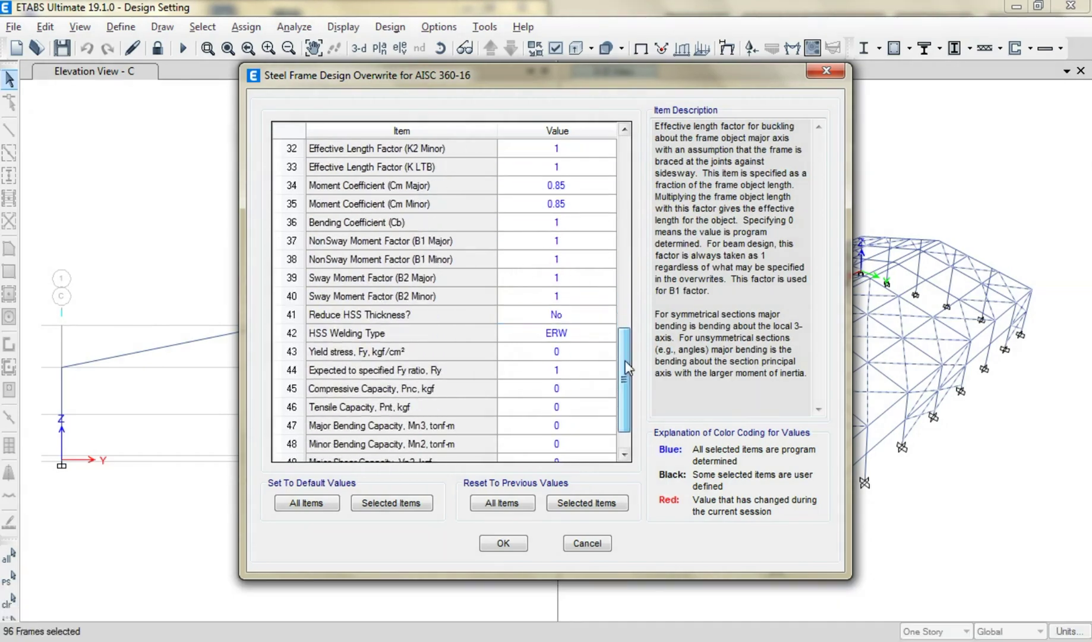
left_click(582, 352)
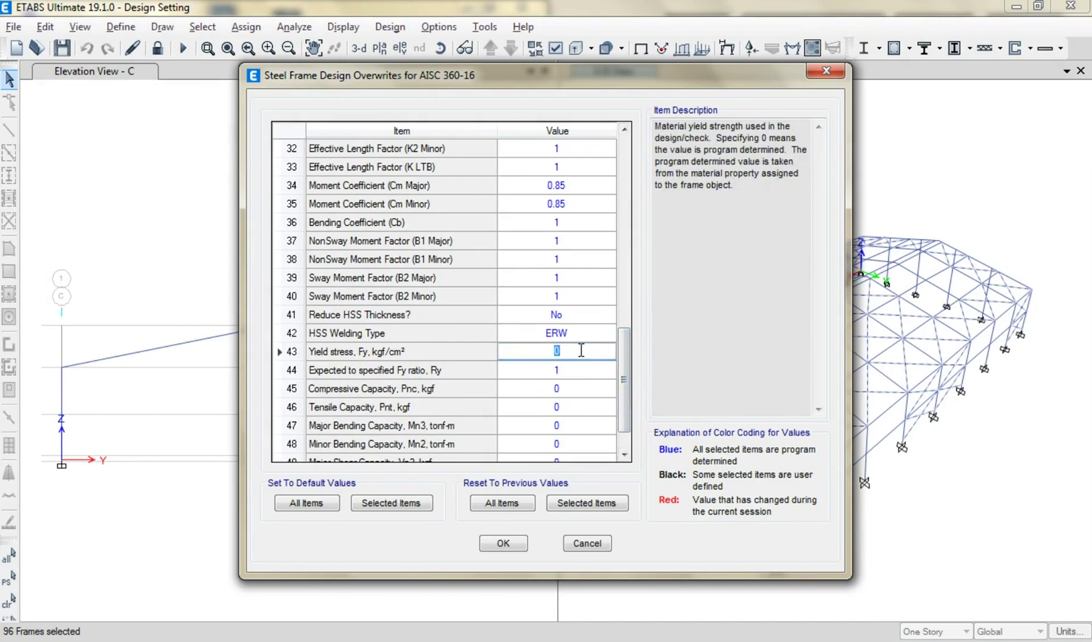
type("4000")
key("Return")
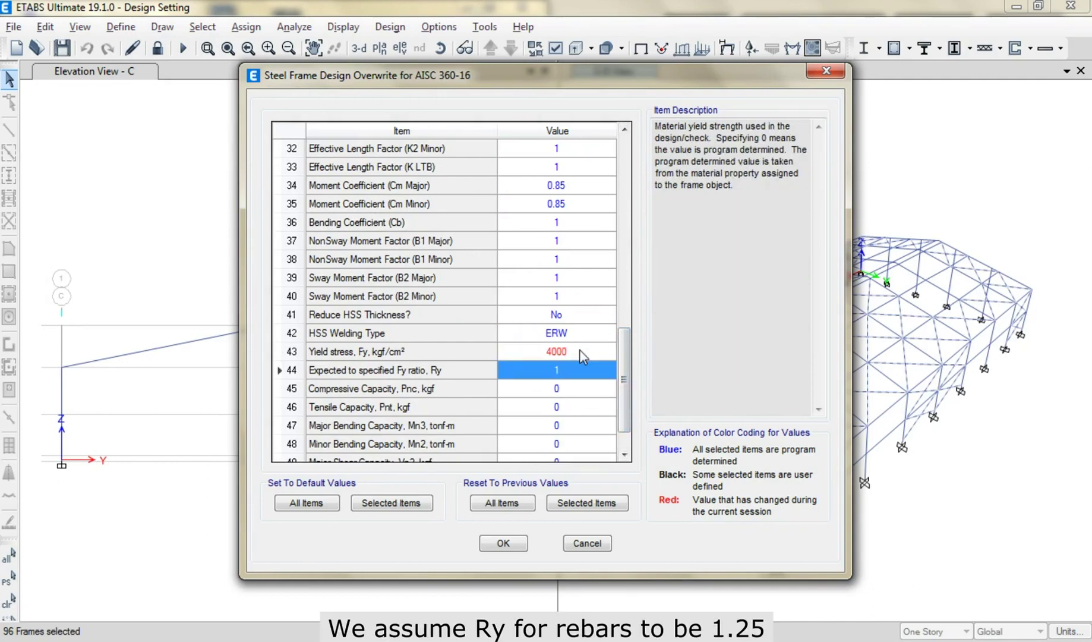
type("1.2")
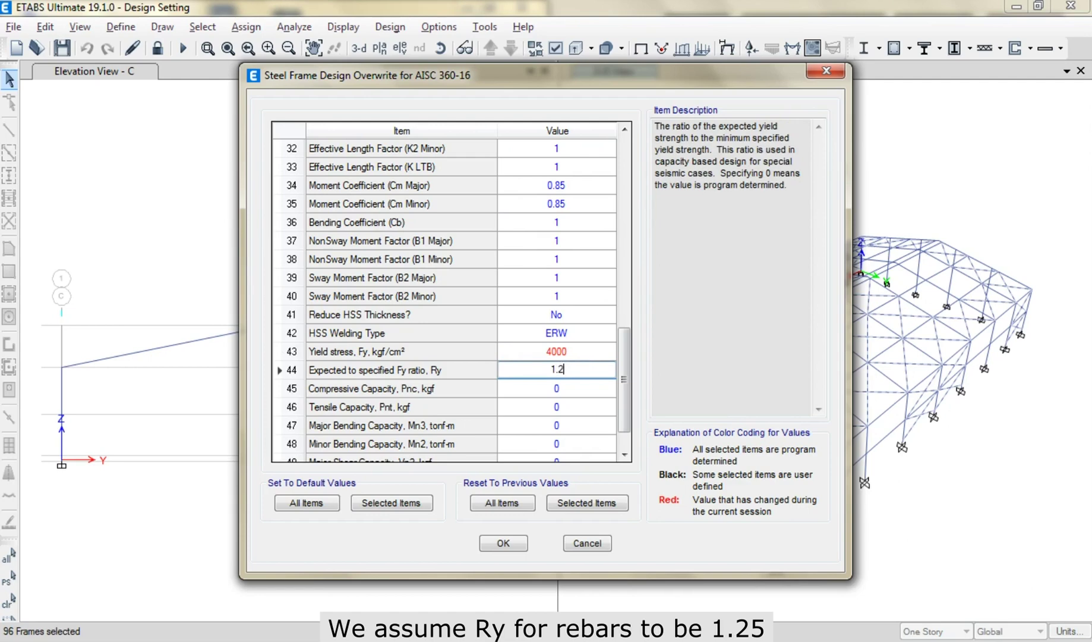
type("5")
key("Return")
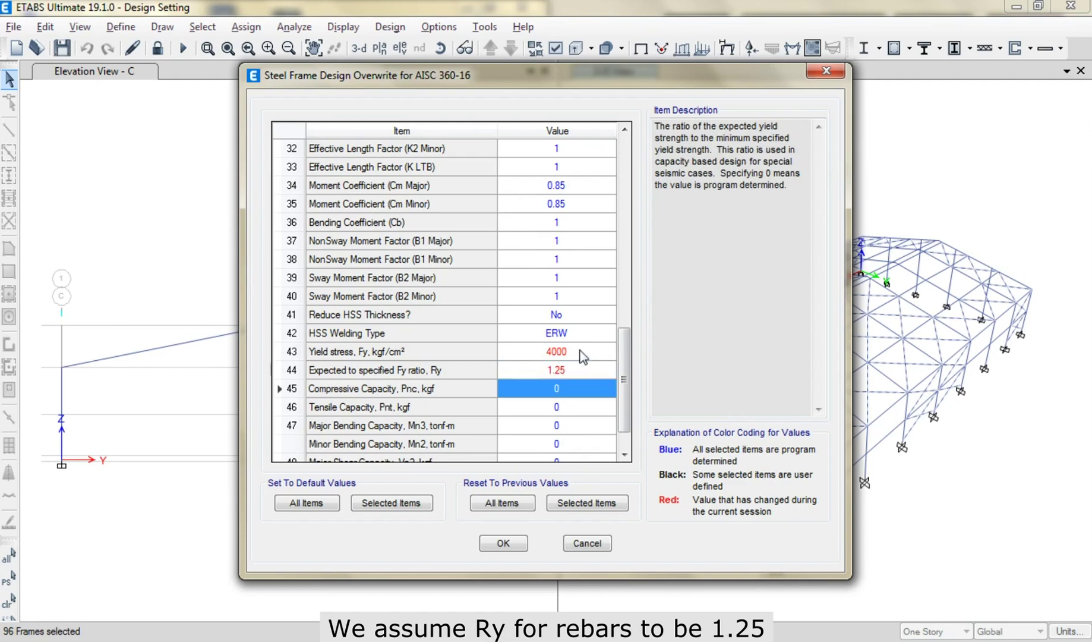
Set both the Major Bending Capacity, Mn3, and Minor Bending Capacity, Mn2, of the rebar braces to 1000 tonf-m
left_click(568, 424)
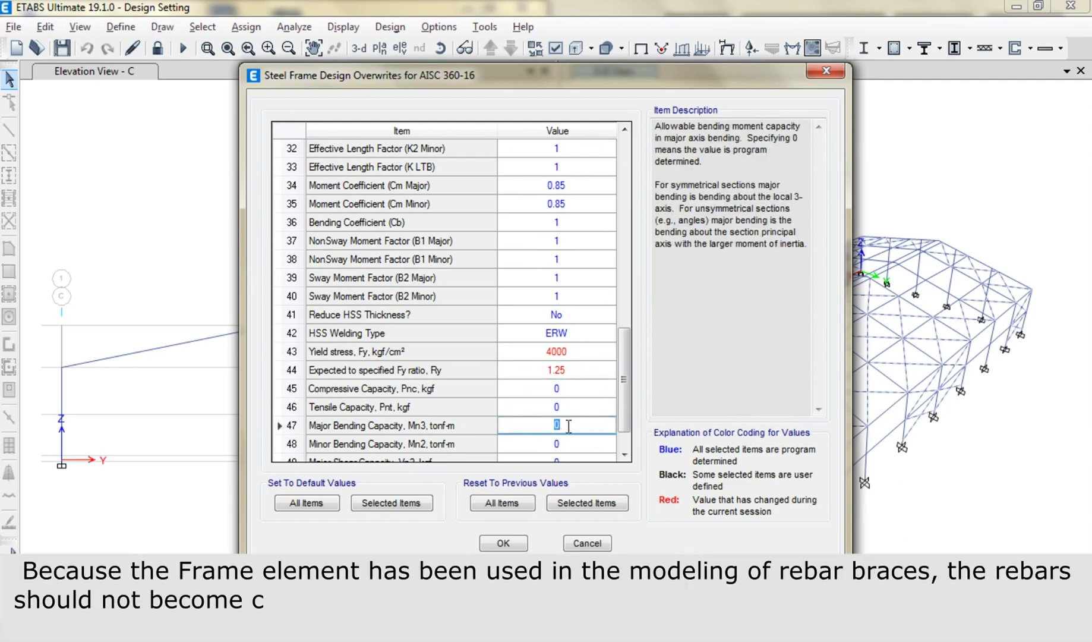
type("1000")
key("Return")
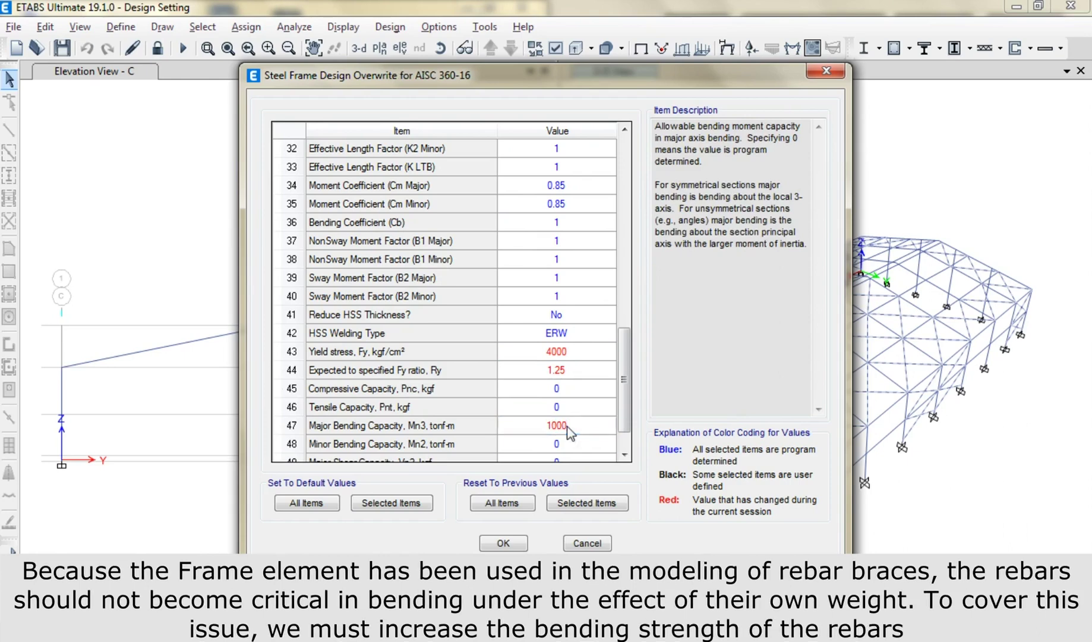
type("1000")
key("Return")
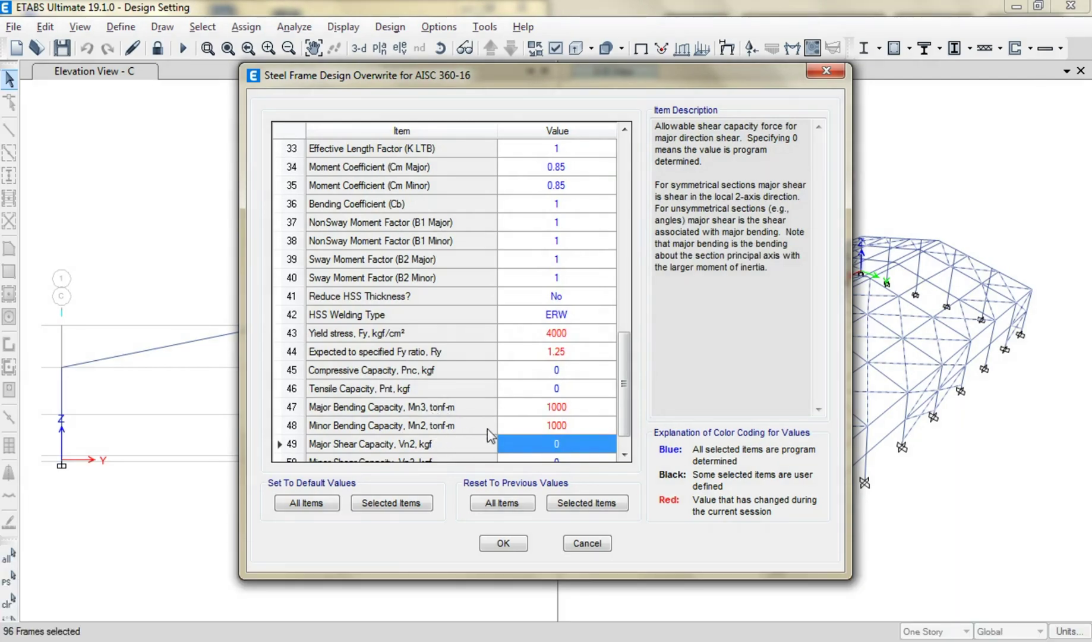
Set the Demand/Capacity Ratio Limit overwrite to 1 for the rebar braces
scroll(624, 431, "down", 1)
left_click(594, 444)
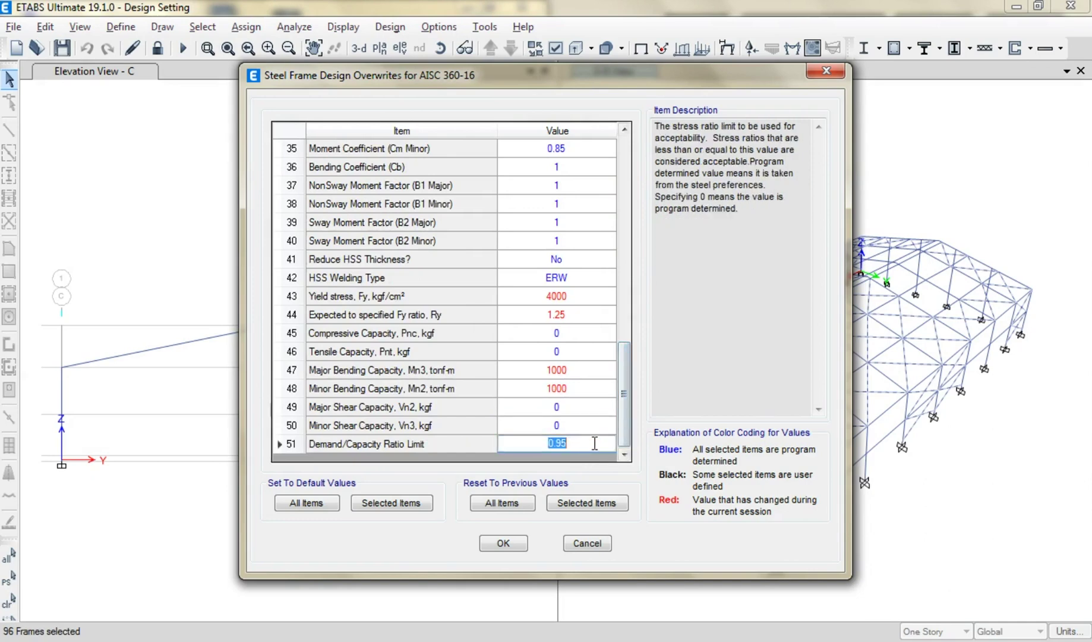
type("1")
key("Return")
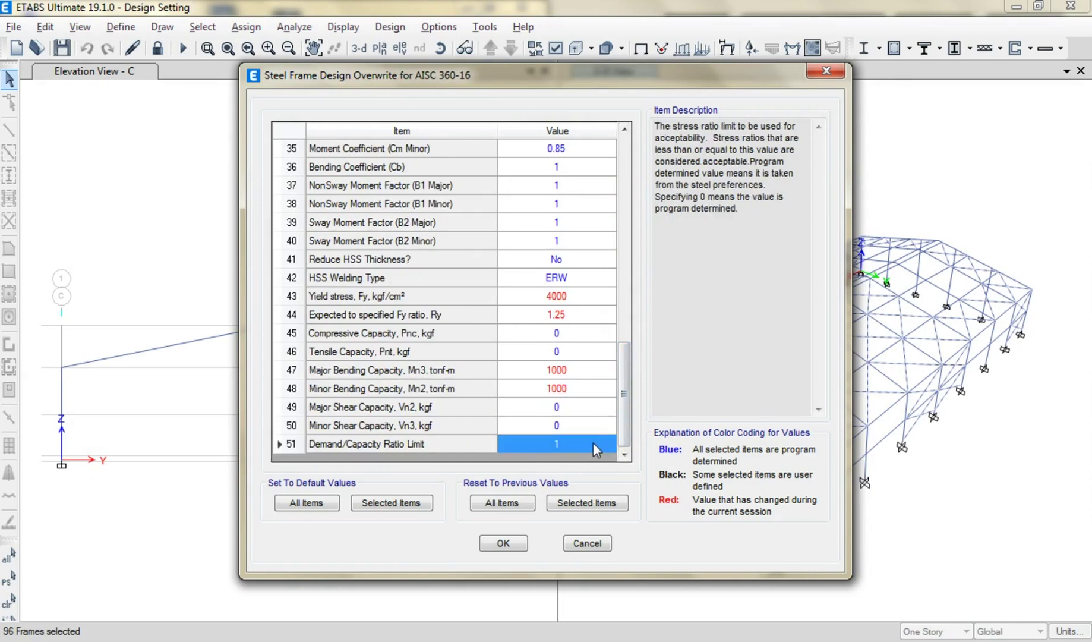
Apply the design overwrites to the rebar braces and save the model
left_click(503, 543)
left_click(59, 51)
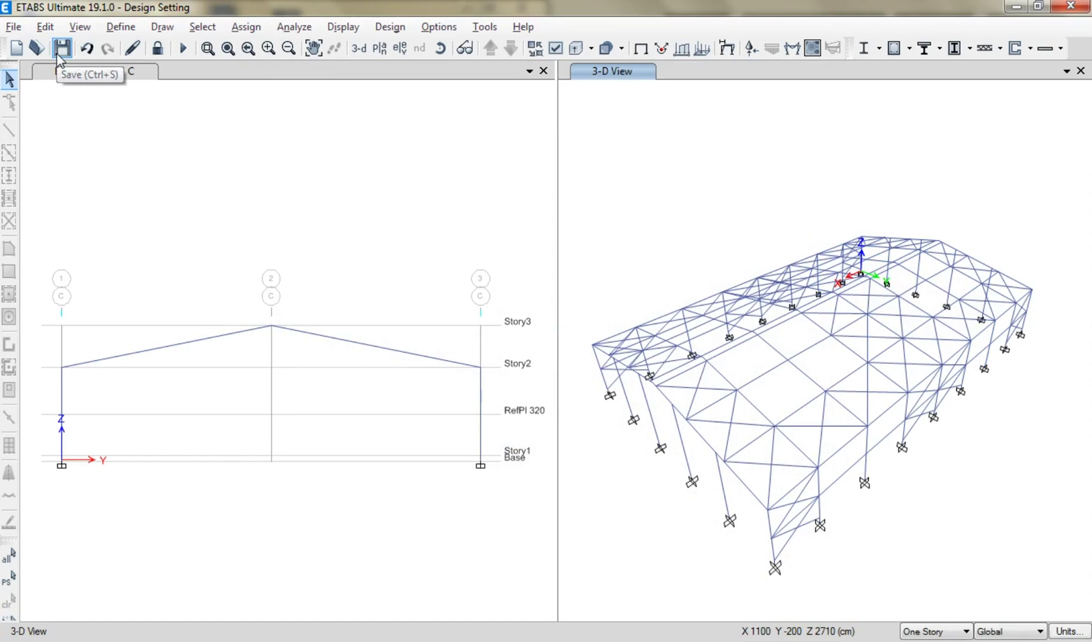
left_click(61, 48)
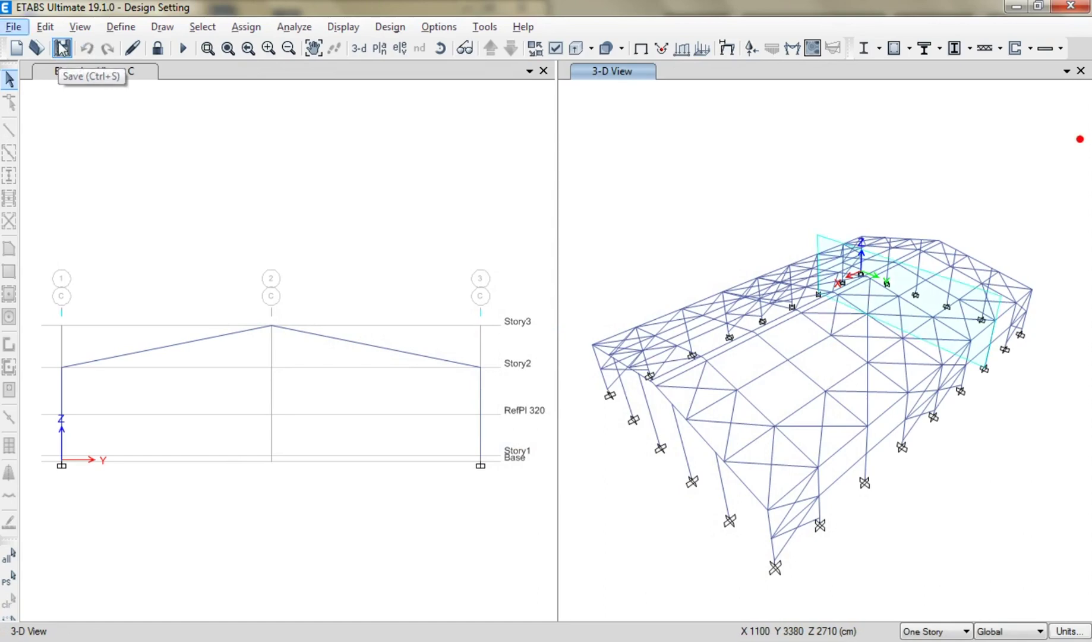
Select all strut frames by their section properties Strut 1, Strut 2 and Strut 3
middle_click_drag(696, 397, 802, 449, "shift")
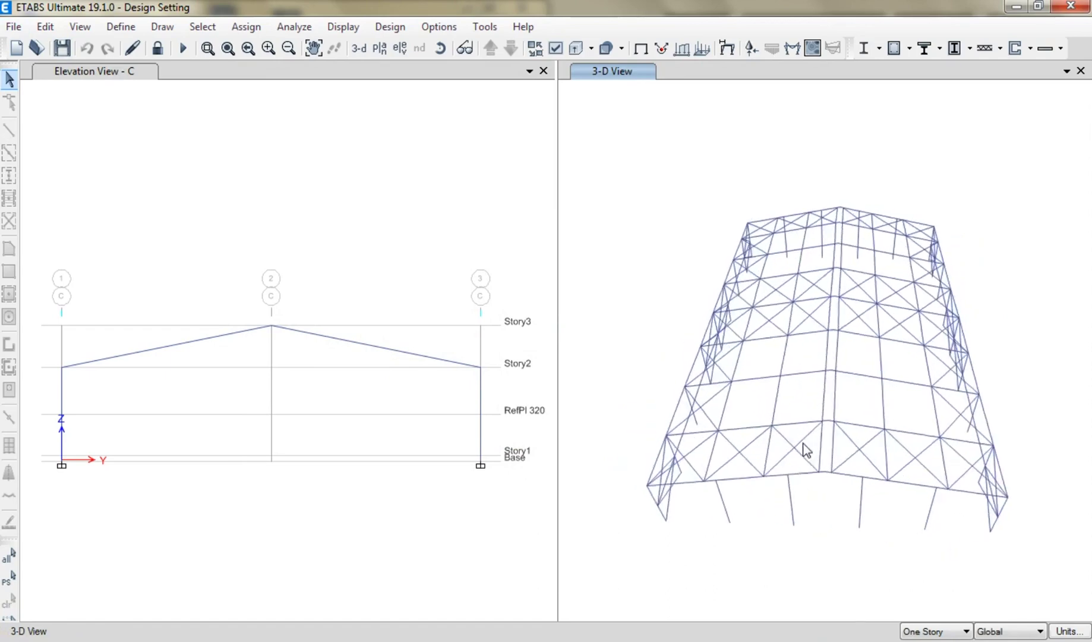
scroll(838, 467, "up", 3)
scroll(842, 472, "down", 3)
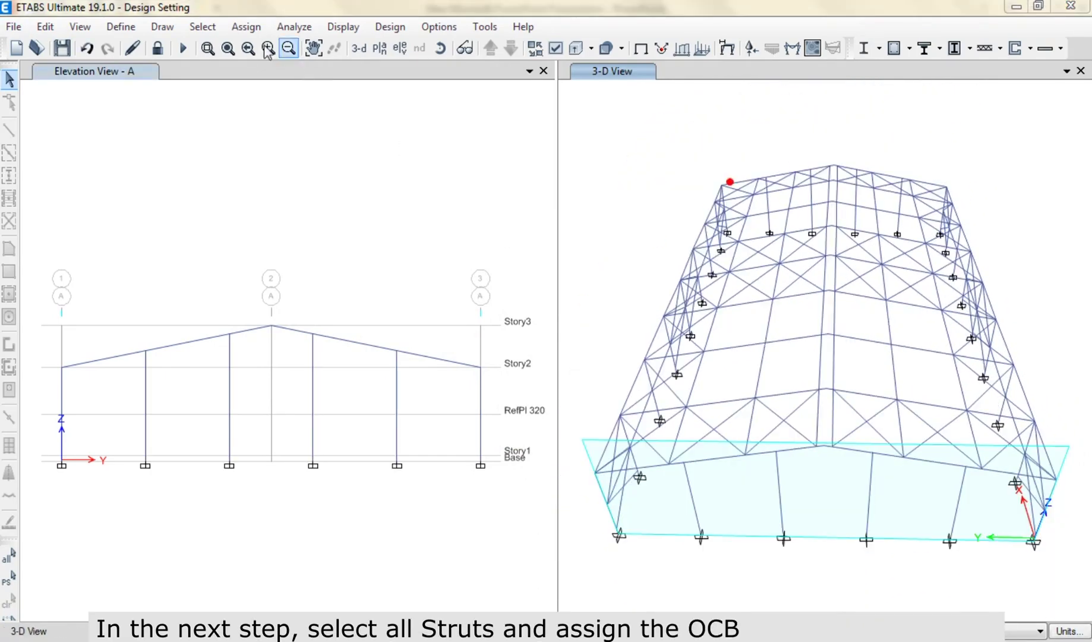
left_click(203, 26)
mouse_move(238, 46)
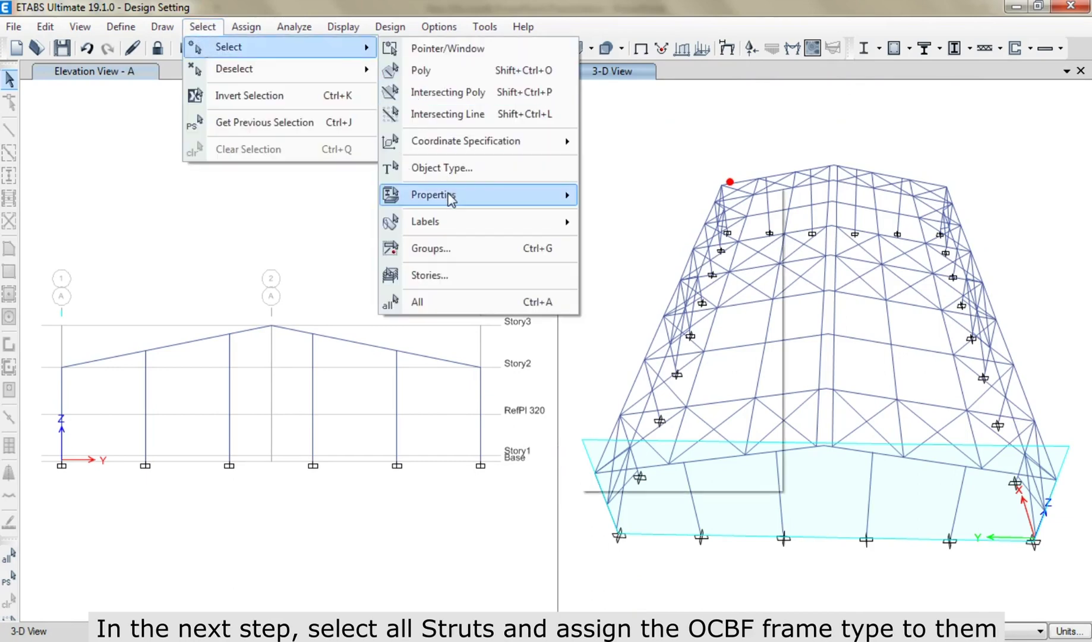
mouse_move(452, 195)
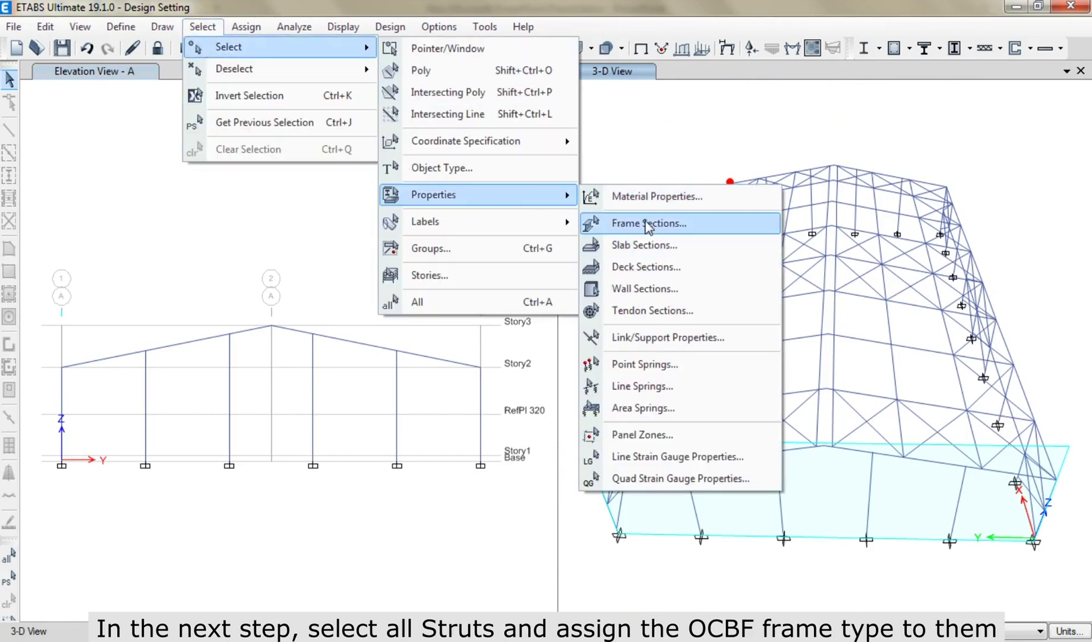
left_click(648, 224)
left_click_drag(312, 300, 310, 328)
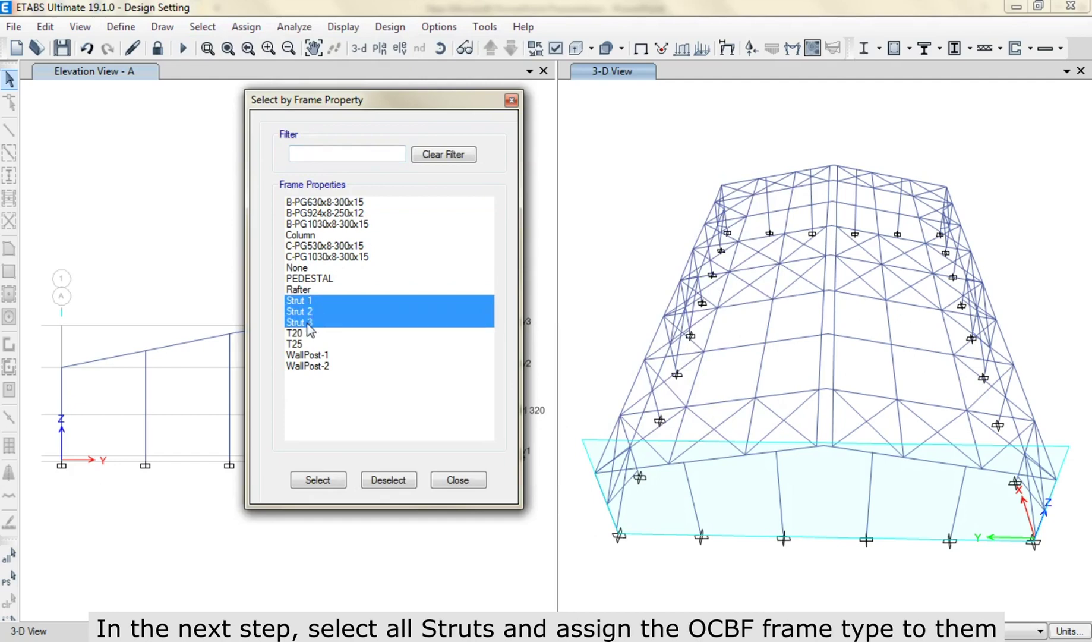
left_click(321, 484)
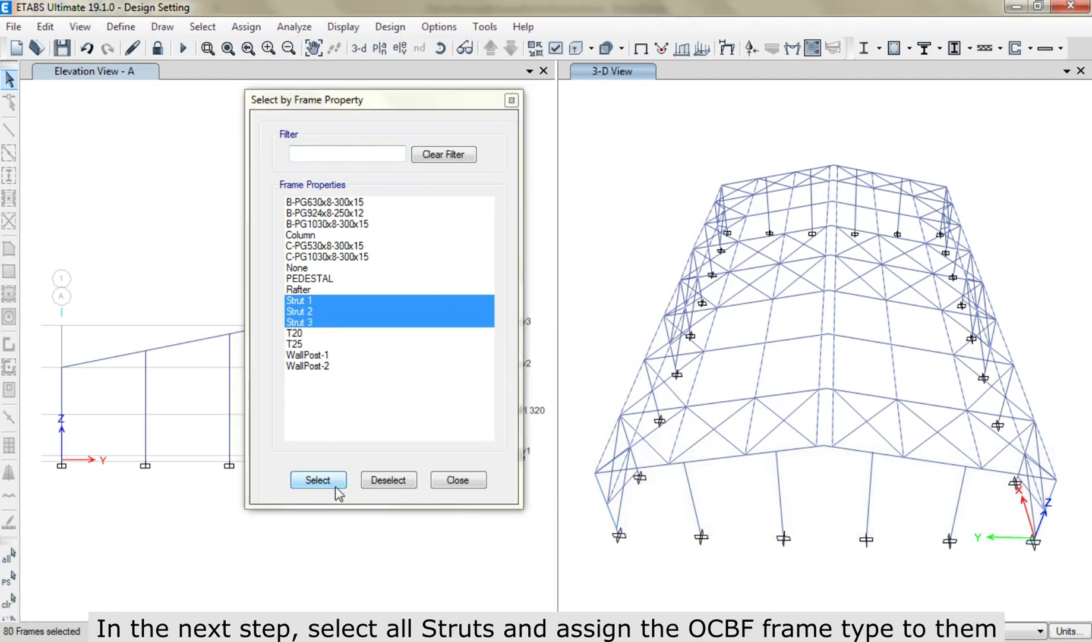
left_click(457, 480)
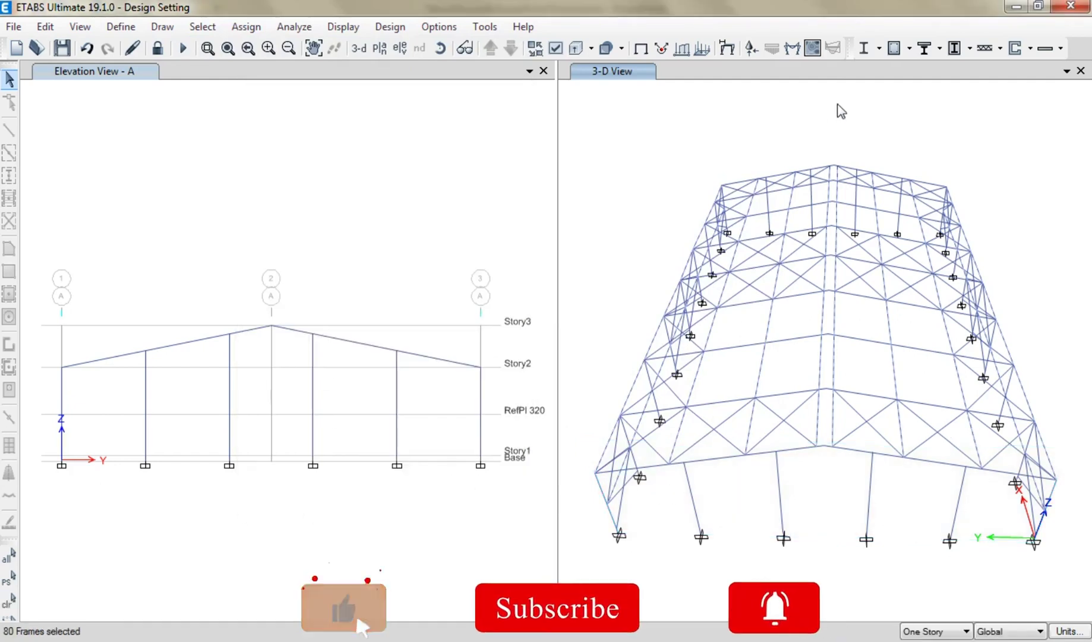
Set the Framing Type overwrite of the selected struts to OCBF in the AISC 360-16 design overwrites and apply it
left_click(878, 49)
left_click(882, 98)
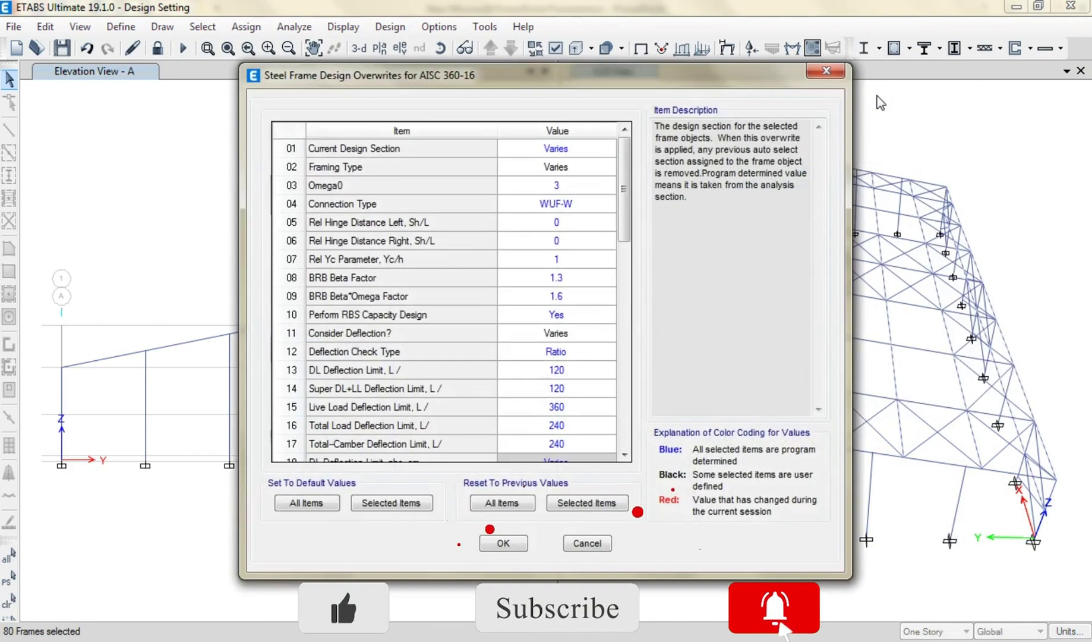
left_click(574, 167)
left_click(574, 166)
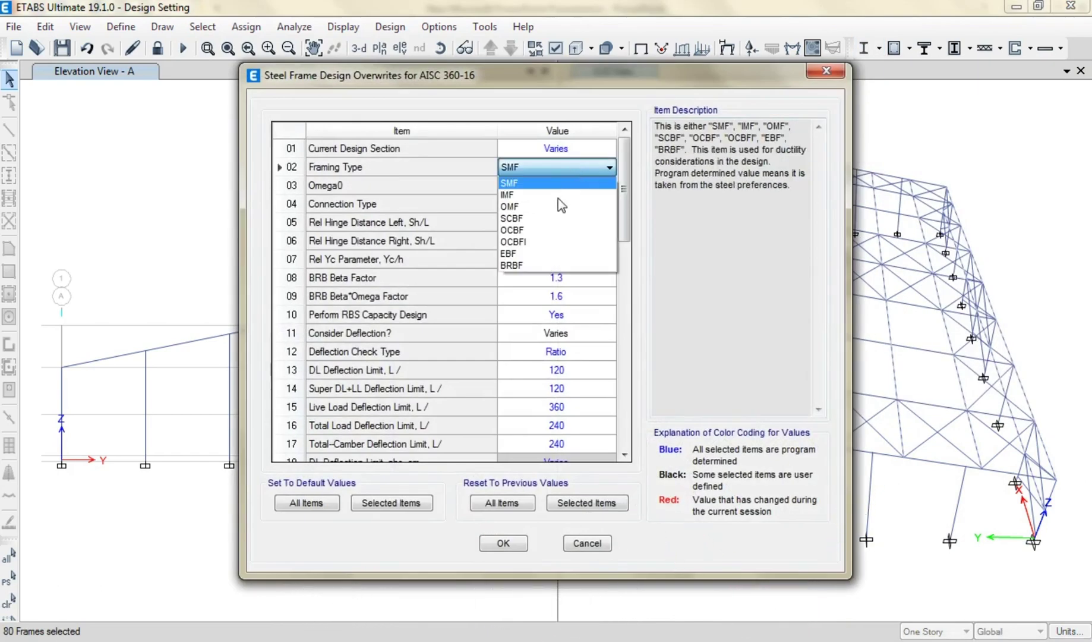
left_click(514, 232)
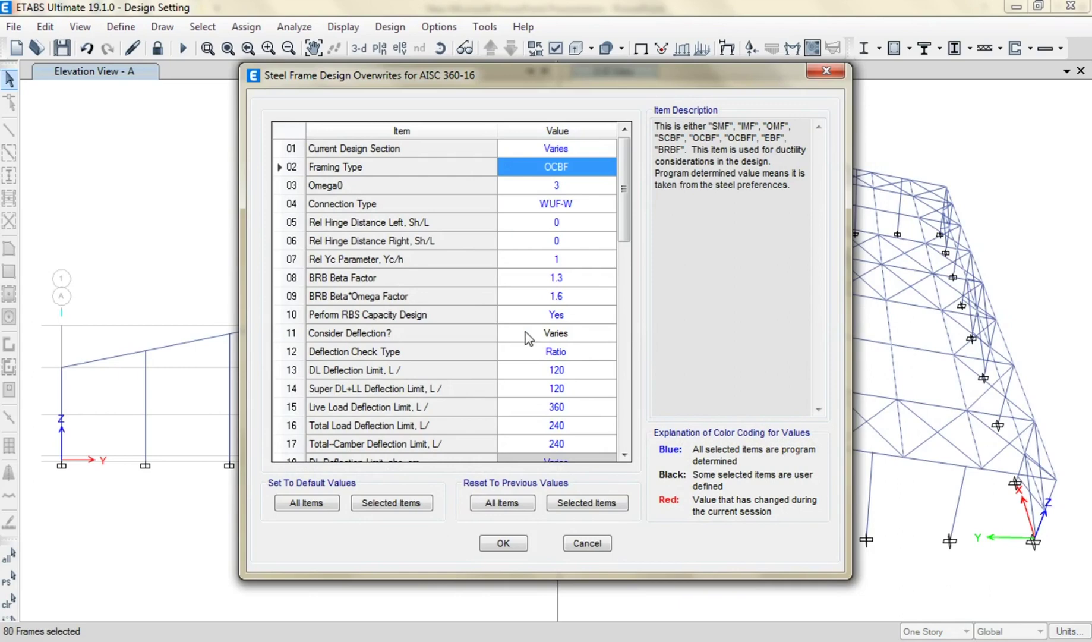
mouse_move(623, 224)
left_mouse_down()
mouse_move(616, 429)
mouse_move(613, 214)
left_mouse_up()
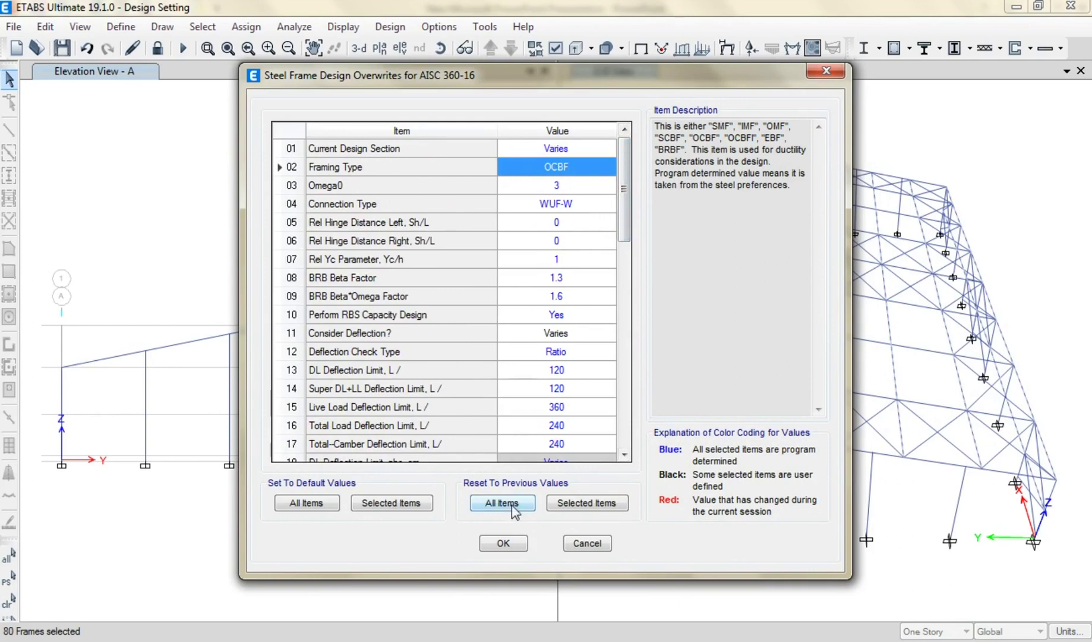
left_click(503, 543)
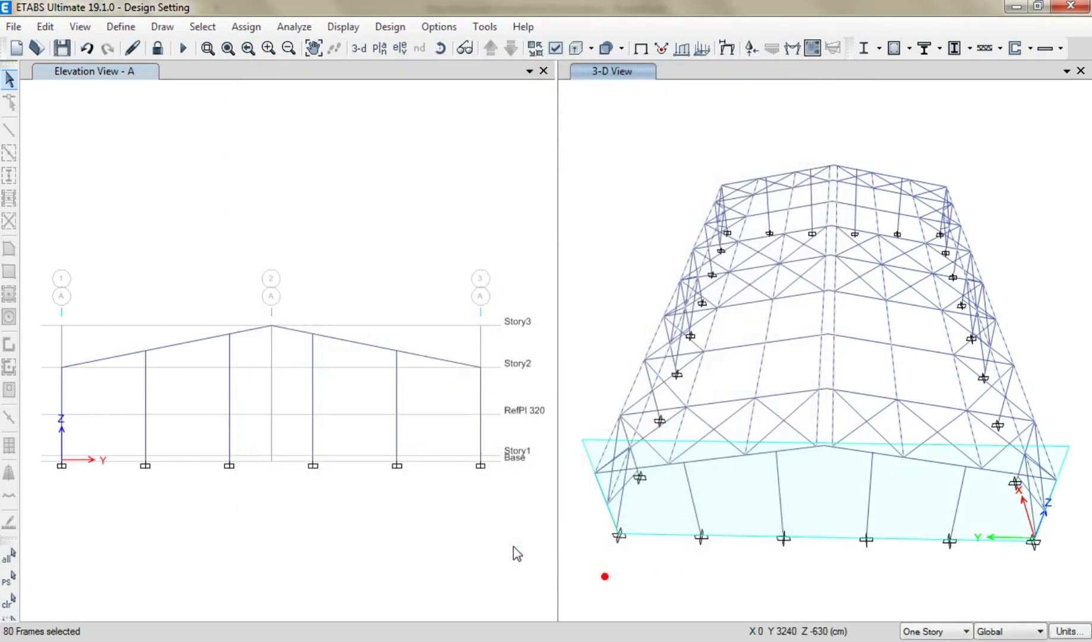
Save the model and add all load combinations, Comb01 to Comb110, to the strength design combinations for steel frame design
left_click(62, 48)
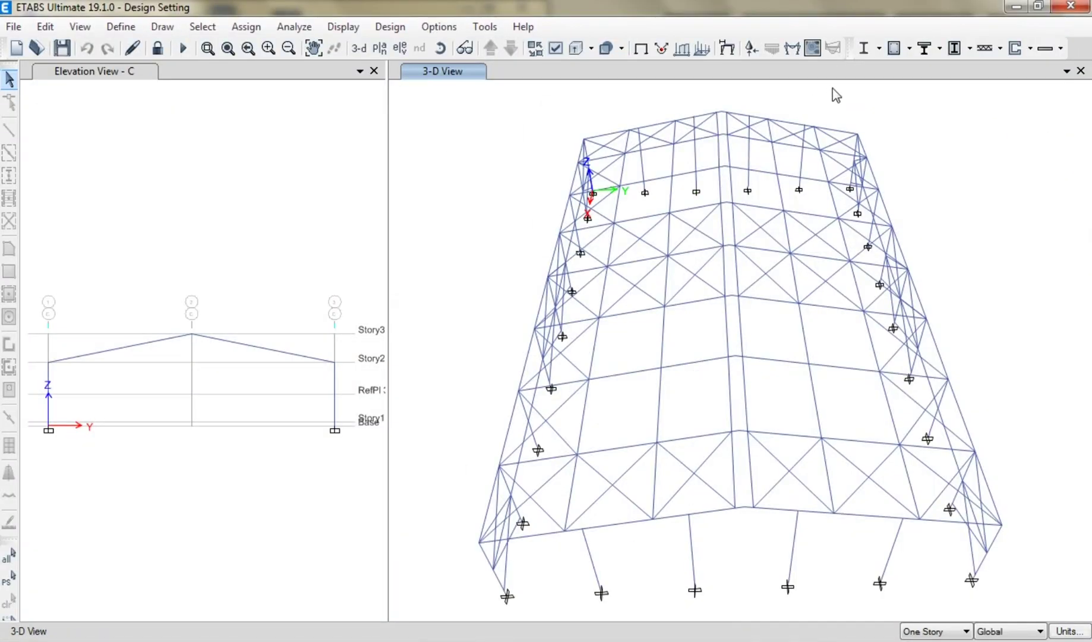
left_click(879, 49)
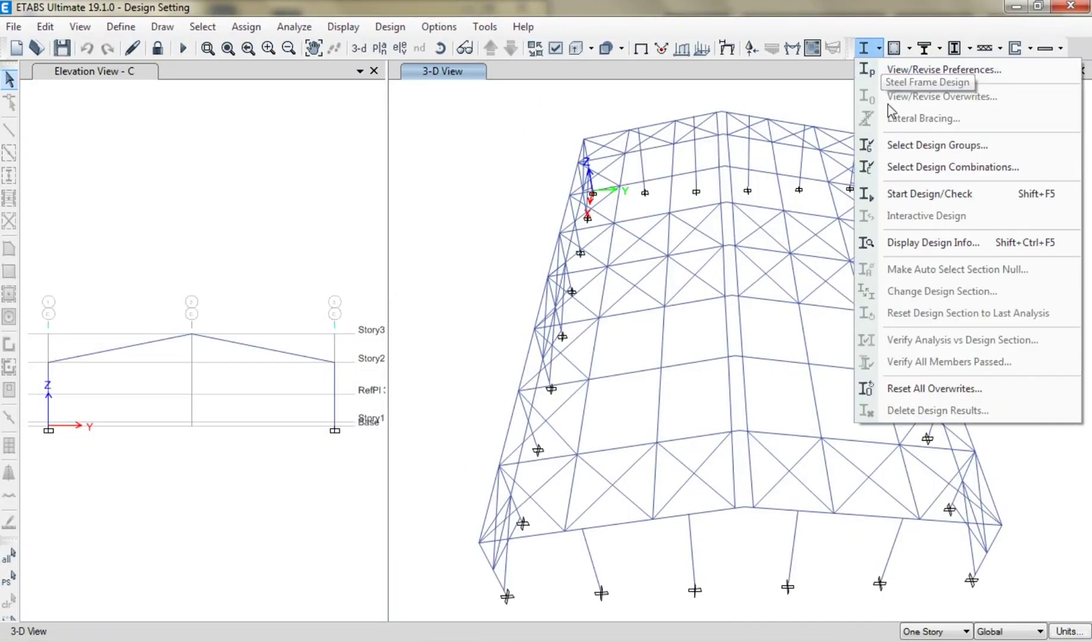
left_click(893, 164)
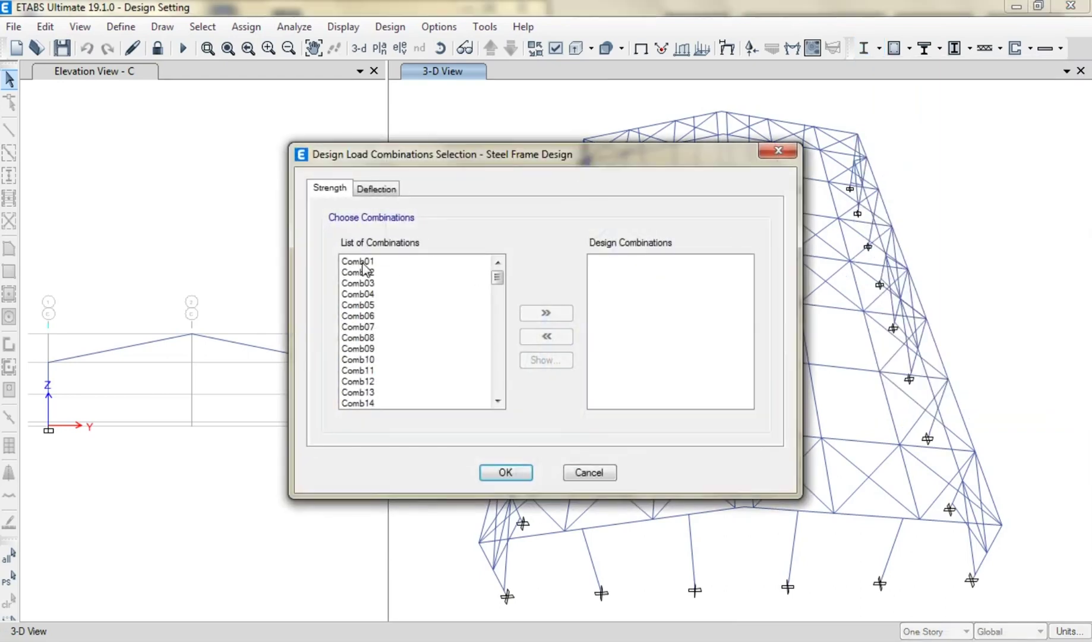
left_click_drag(365, 265, 365, 480)
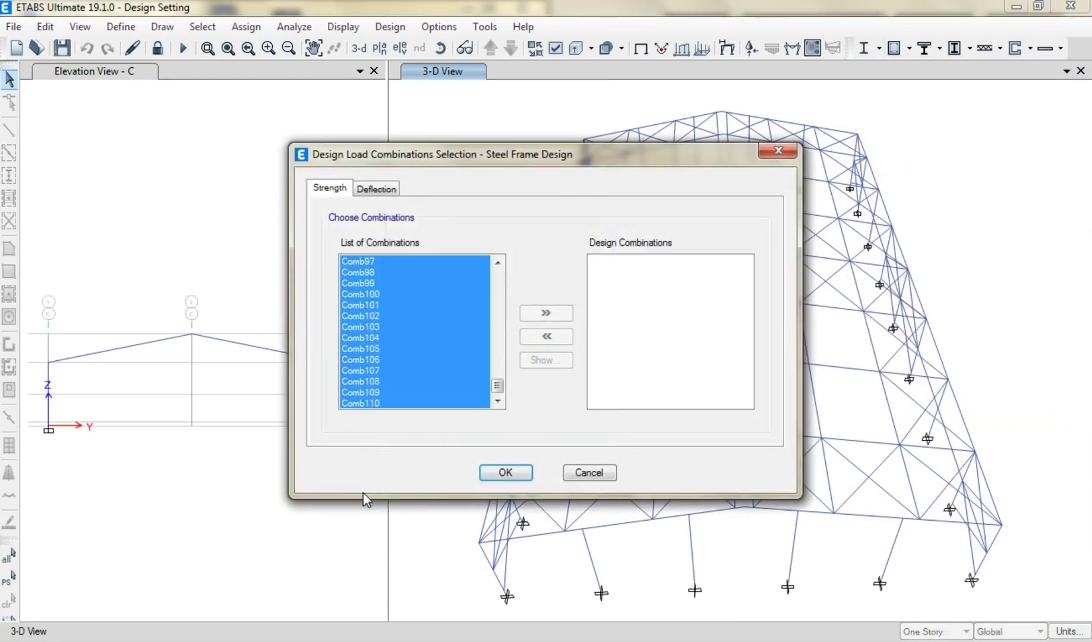
left_click(533, 315)
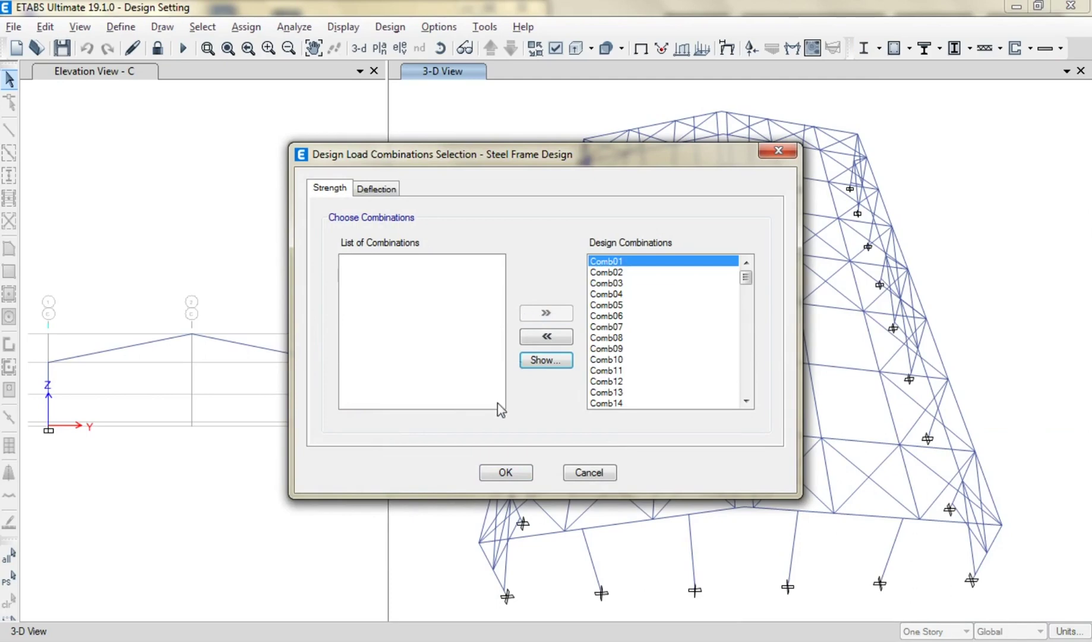
left_click(496, 474)
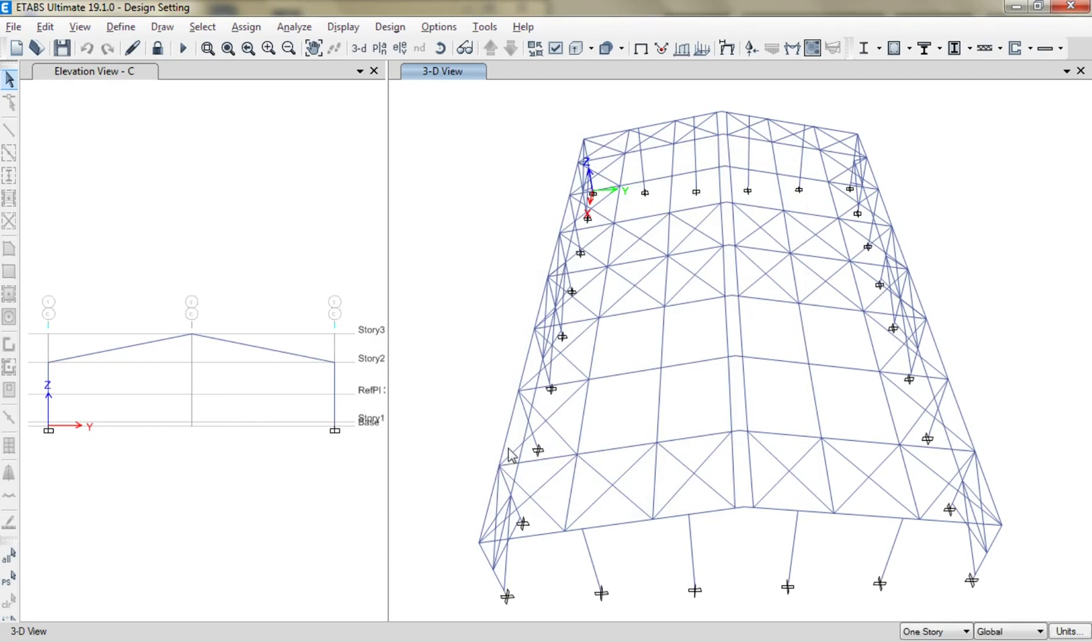
Unlock the model, deleting its analysis results, and select all frames with the Rafter and Column section properties
left_click(157, 49)
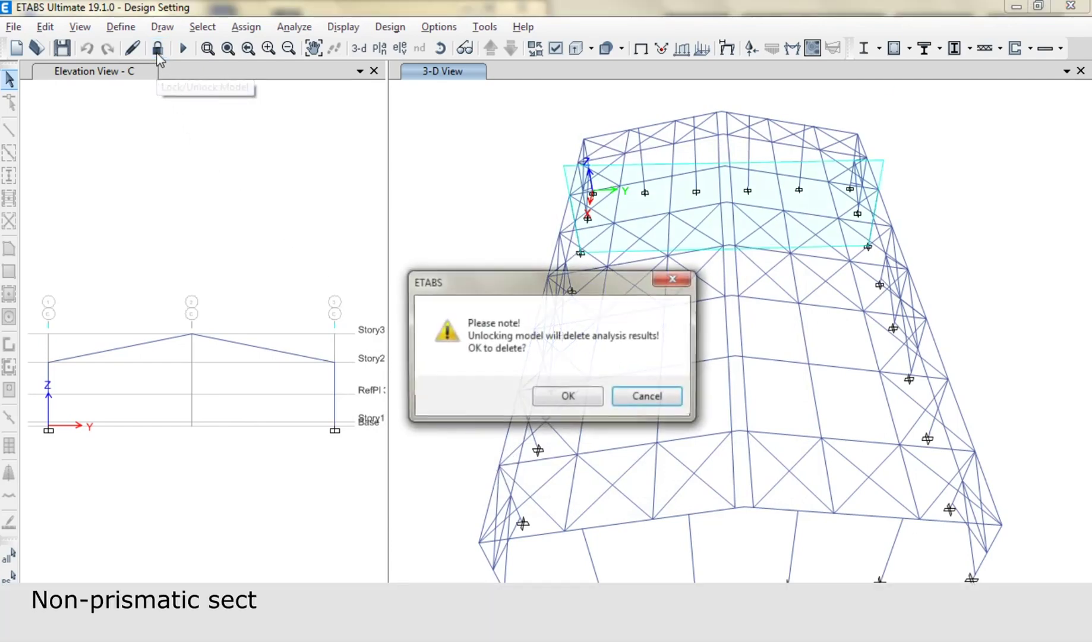
left_click(560, 396)
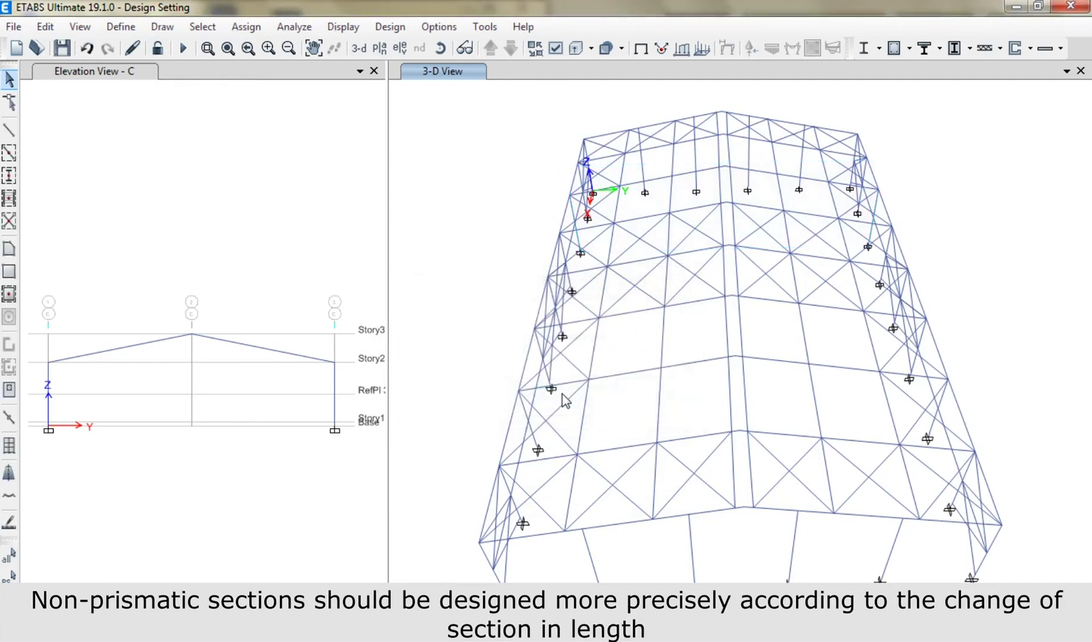
left_click(208, 27)
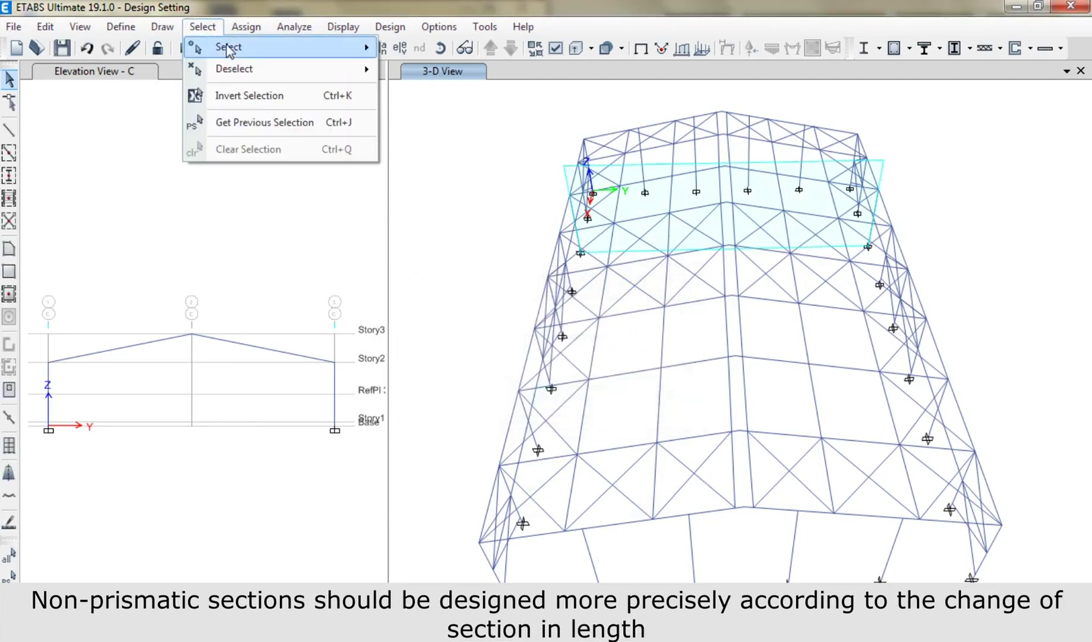
mouse_move(225, 47)
mouse_move(462, 194)
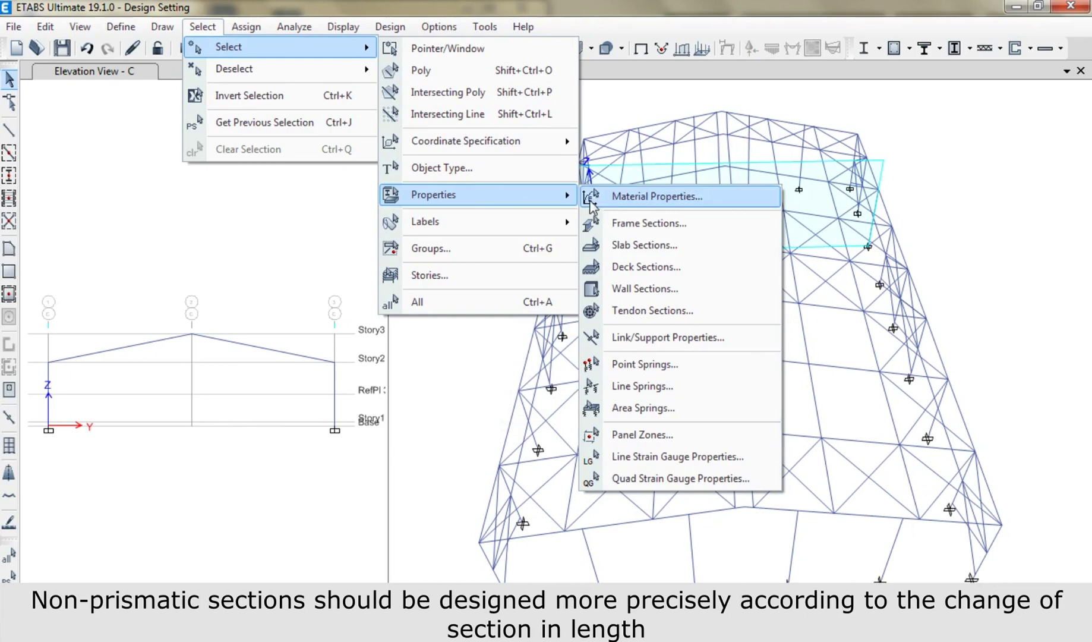
left_click(613, 224)
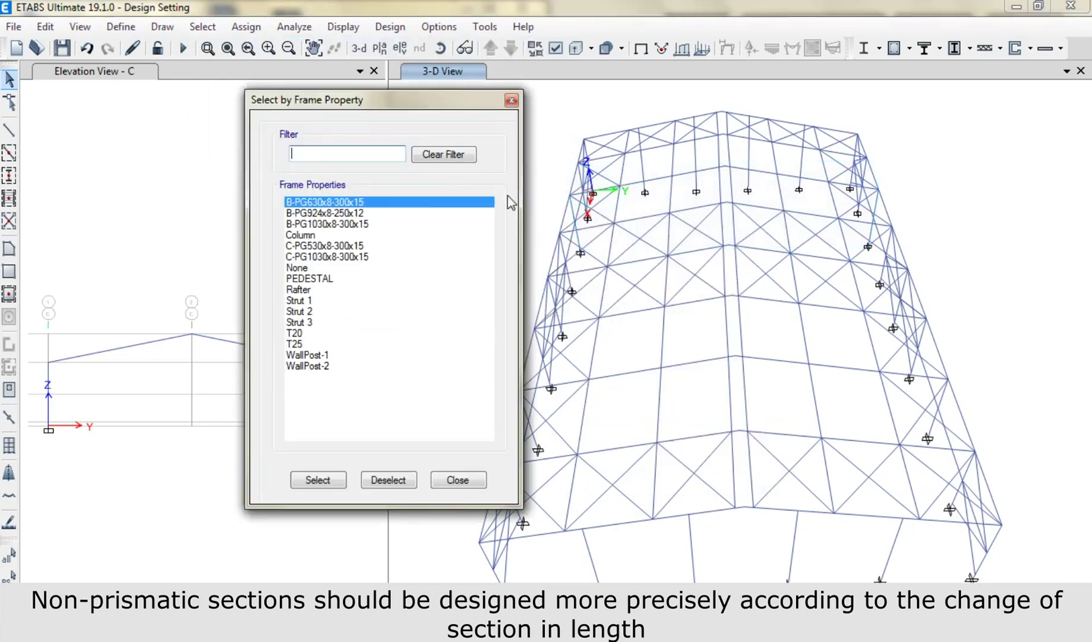
left_click(300, 289)
left_click(314, 480)
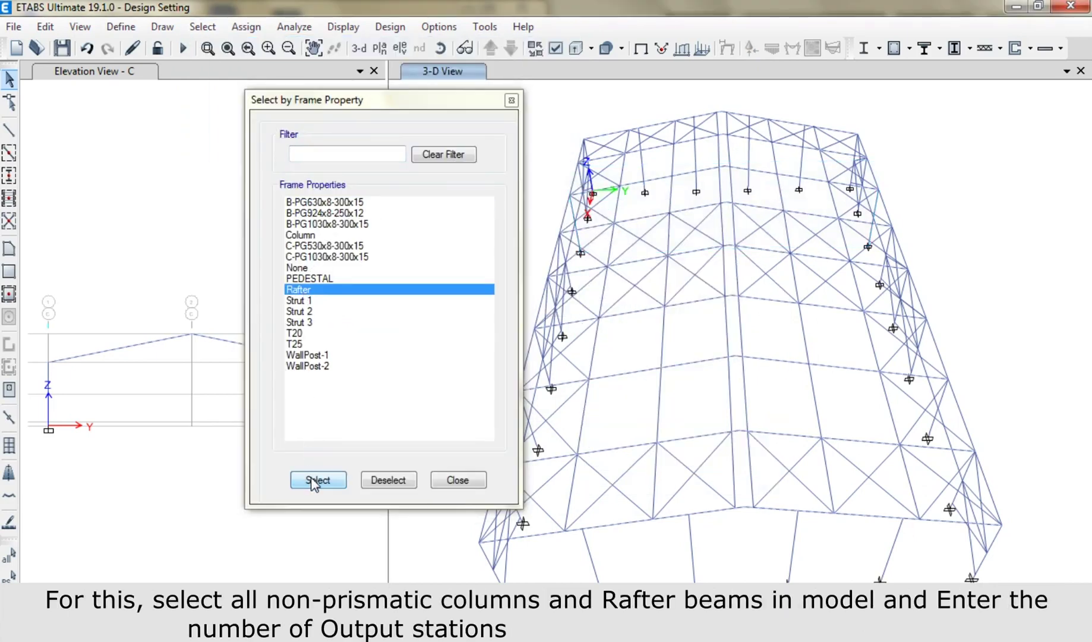
left_click(297, 235)
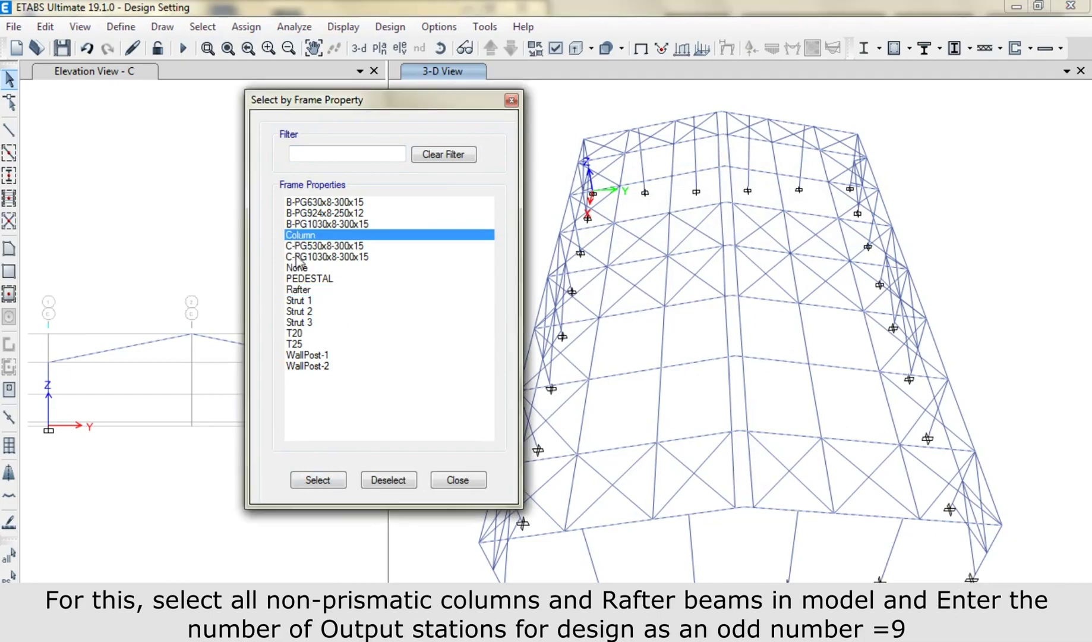
left_click(314, 481)
middle_click_drag(793, 537, 806, 482, "shift")
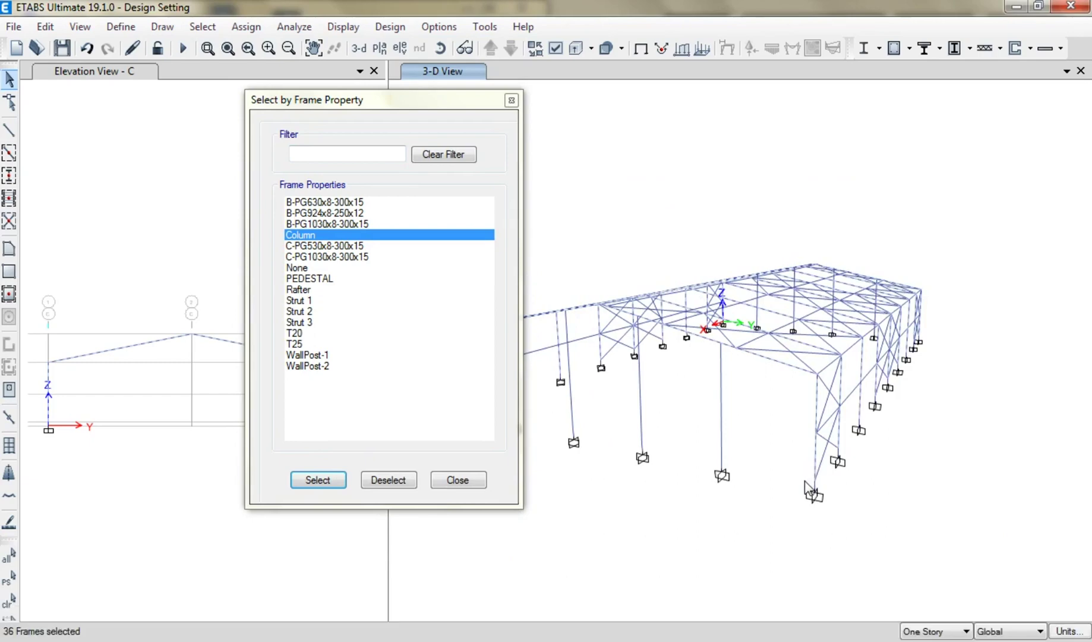
left_click(457, 480)
Assign a minimum number of 9 output stations to the selected rafters and columns
left_click(245, 26)
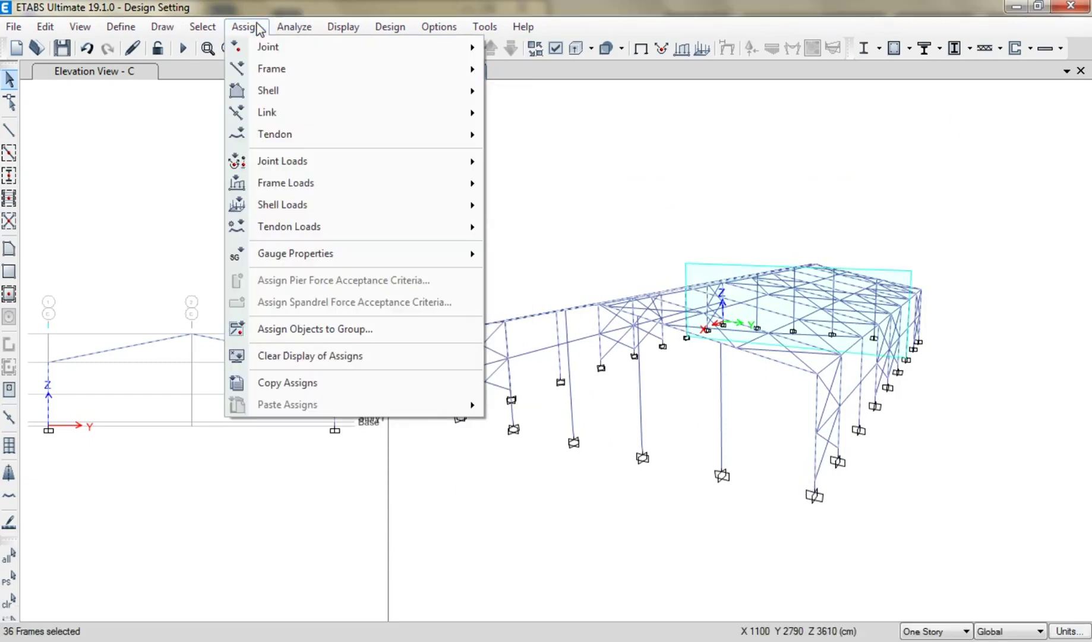
mouse_move(259, 72)
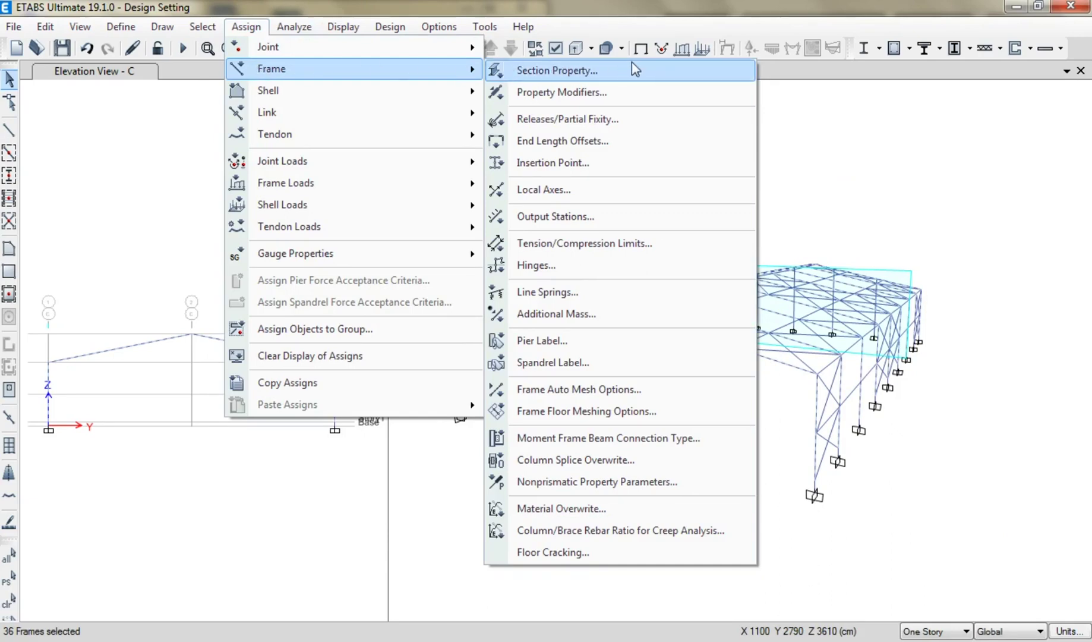
left_click(620, 217)
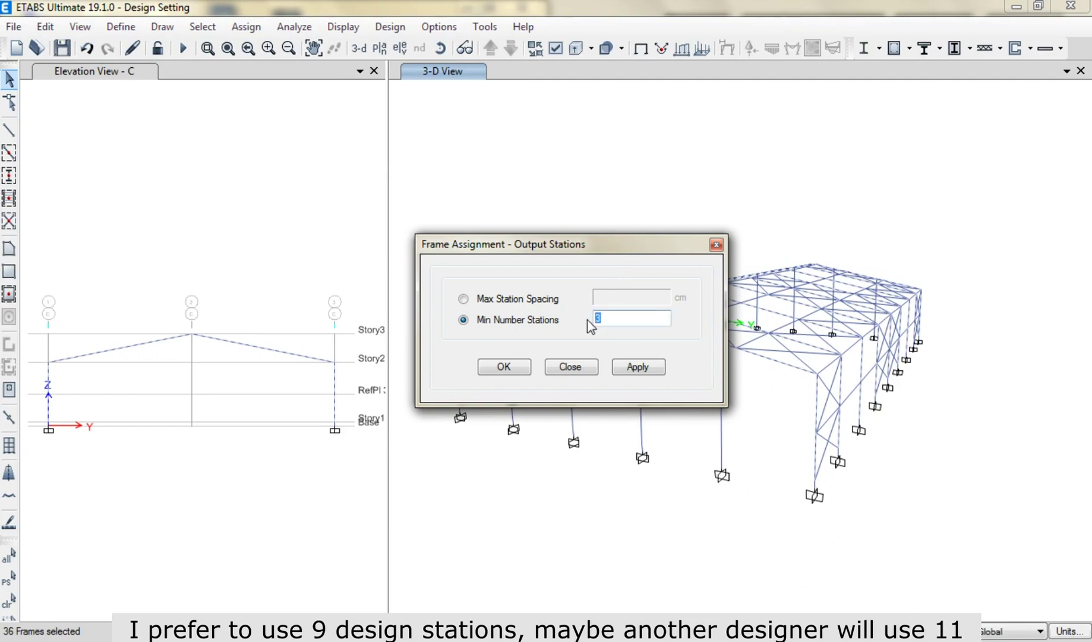
type("9")
left_click(652, 365)
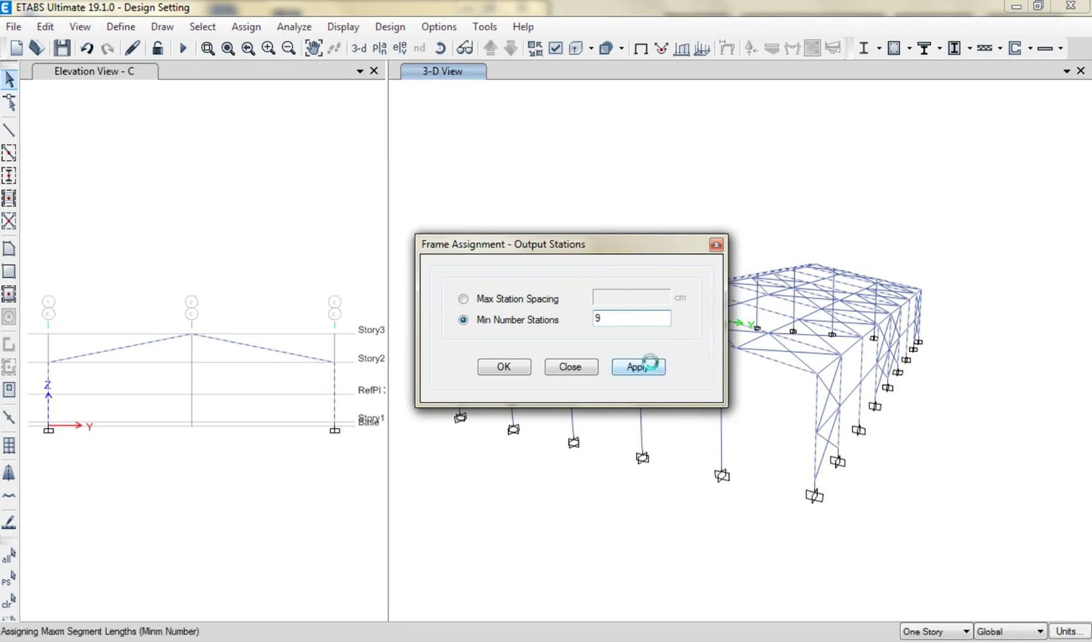
left_click(528, 368)
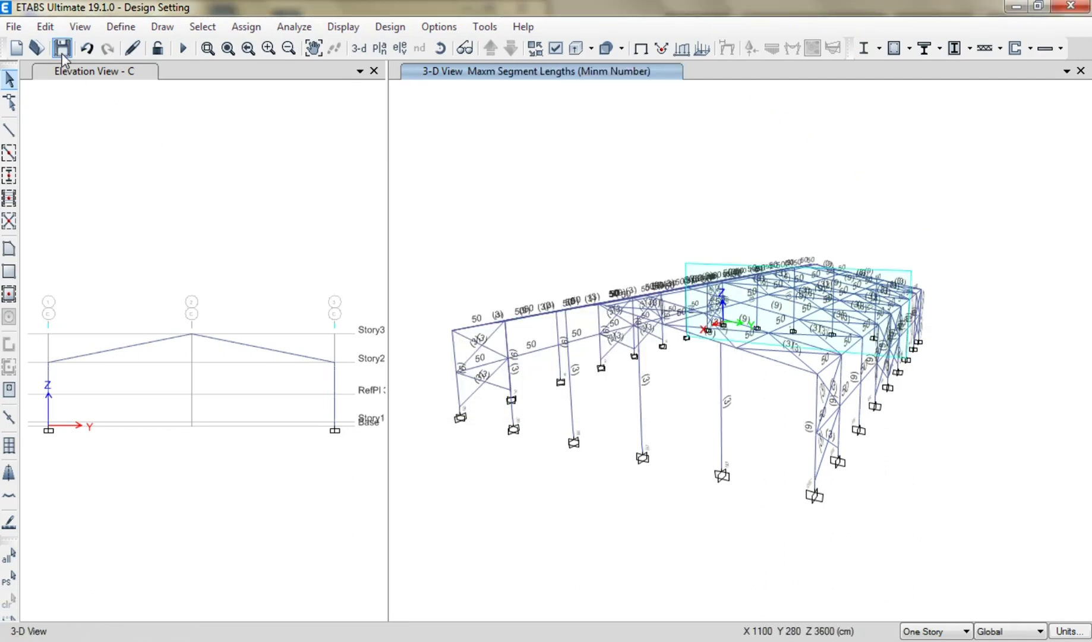
Save the model, run the analysis and return the 3-D view to the undeformed shape
left_click(62, 49)
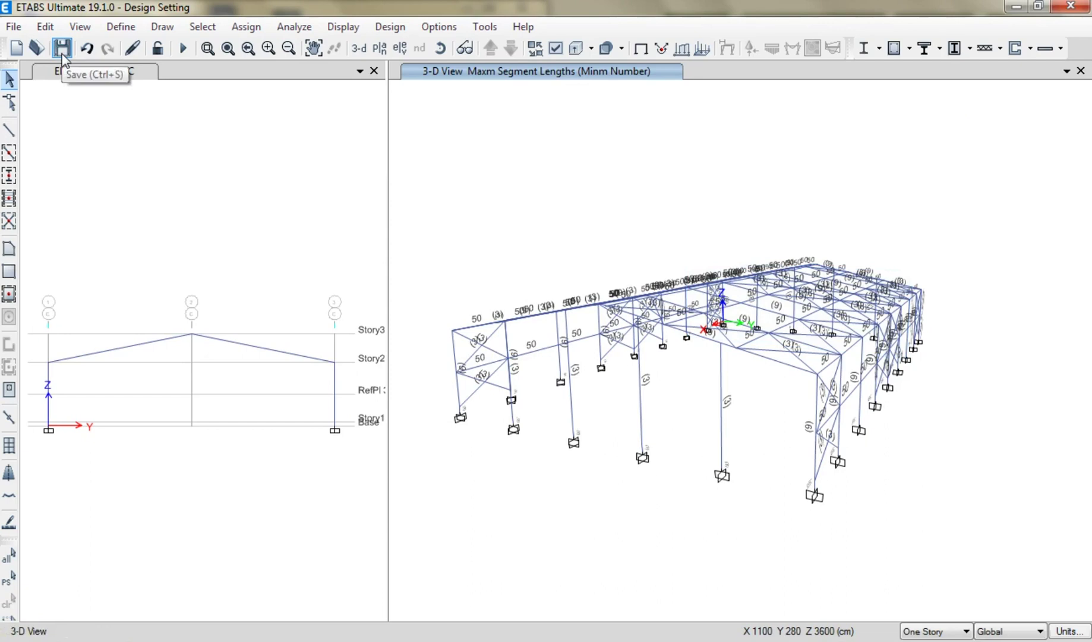
left_click(182, 52)
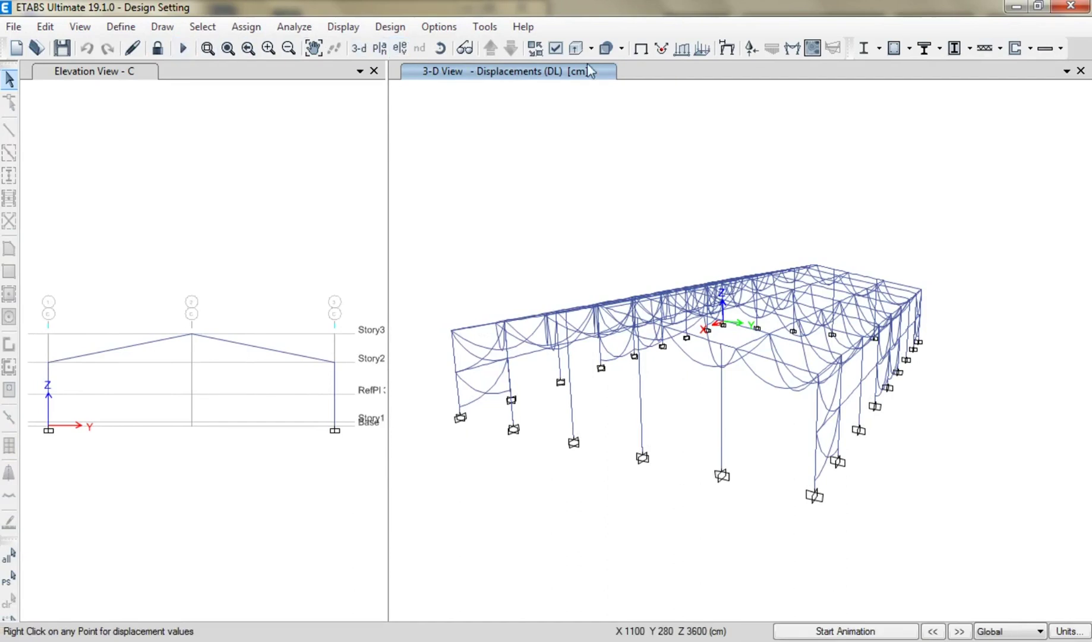
left_click(641, 55)
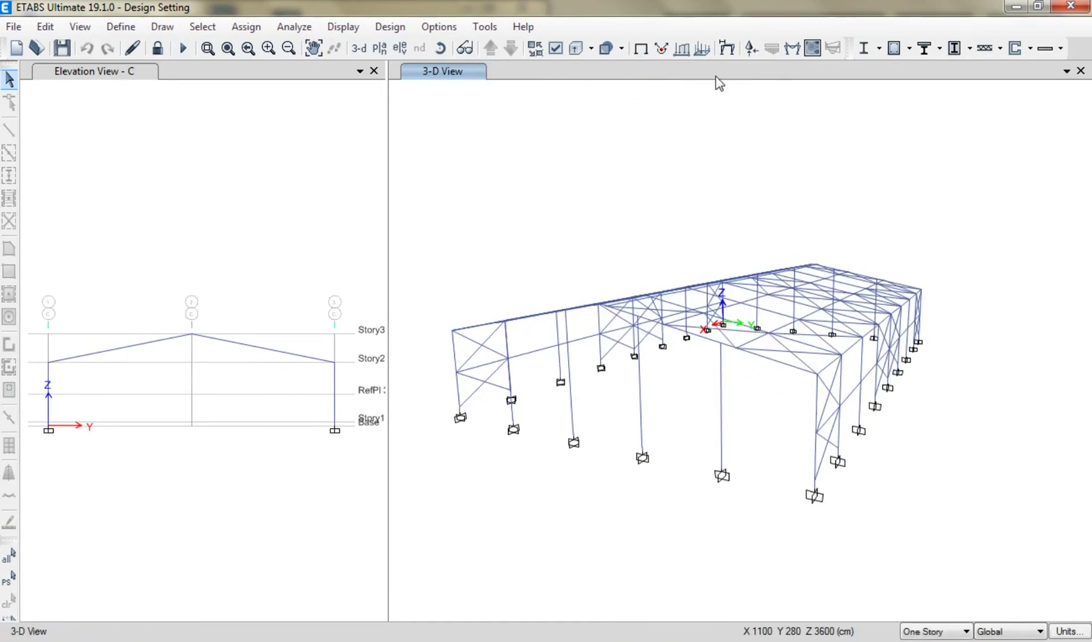
Run the steel frame design check on the whole structure and save the model
left_click(866, 51)
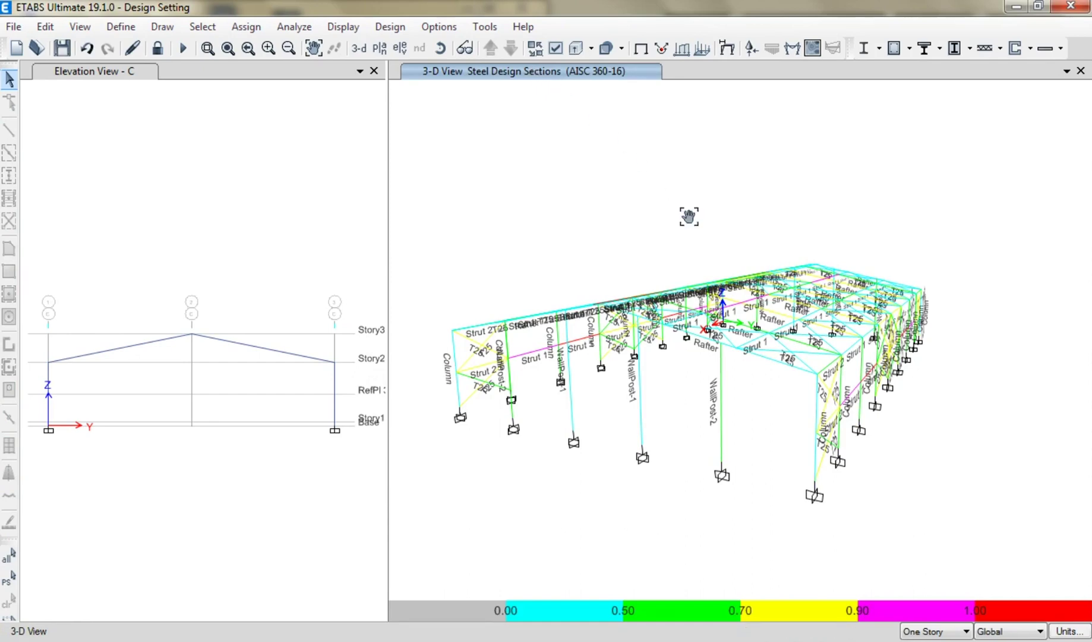
scroll(705, 188, "down", 3)
middle_click_drag(693, 186, 797, 242, "shift")
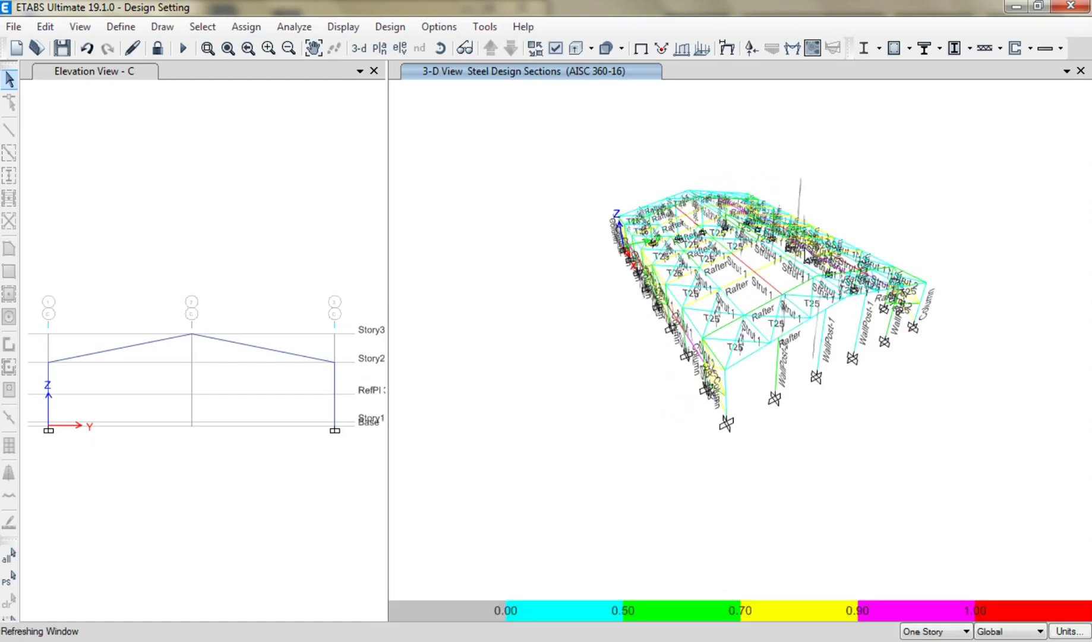
middle_click_drag(799, 338, 727, 363, "shift")
scroll(726, 321, "up", 2)
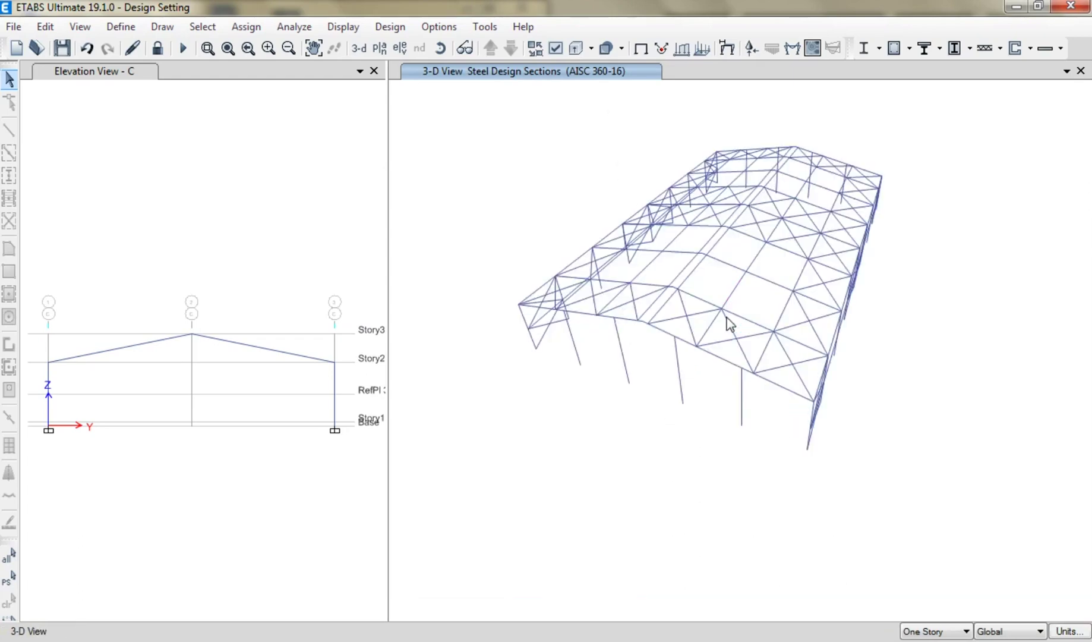
middle_click_drag(730, 296, 750, 387)
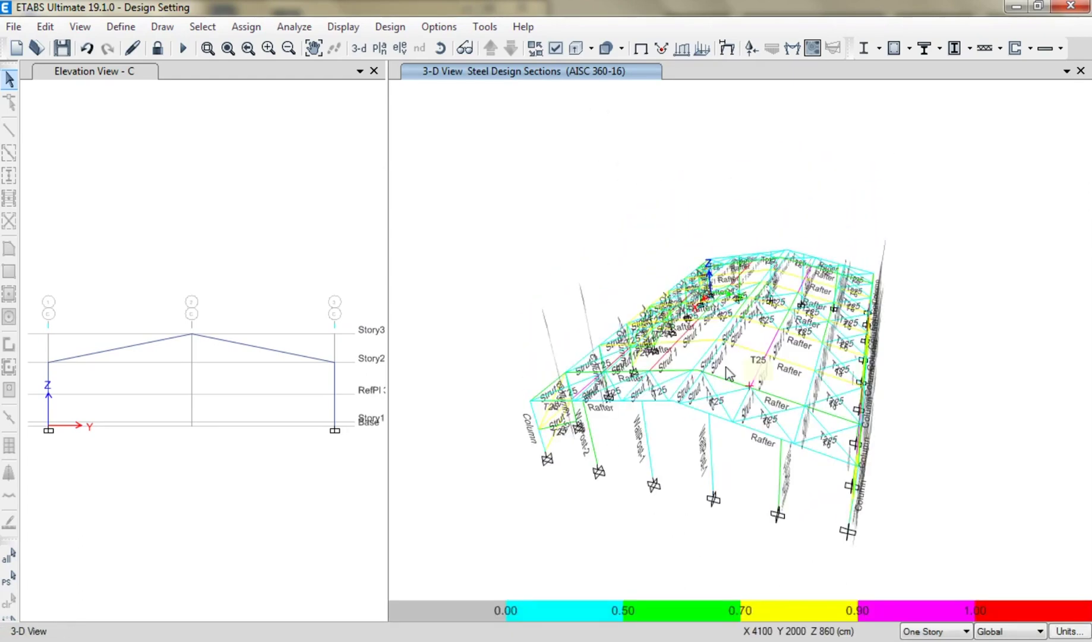
left_click(62, 48)
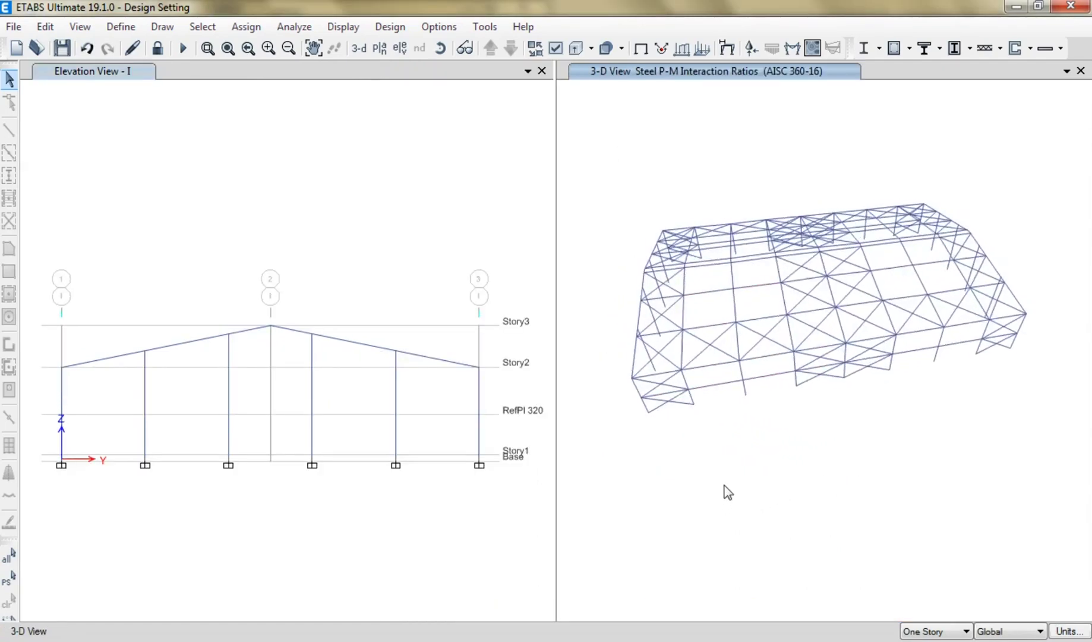
Select the overstressed red wall struts in the unbraced bays along the near long side of the building
middle_click_drag(725, 485, 720, 483, "shift")
left_click(746, 376)
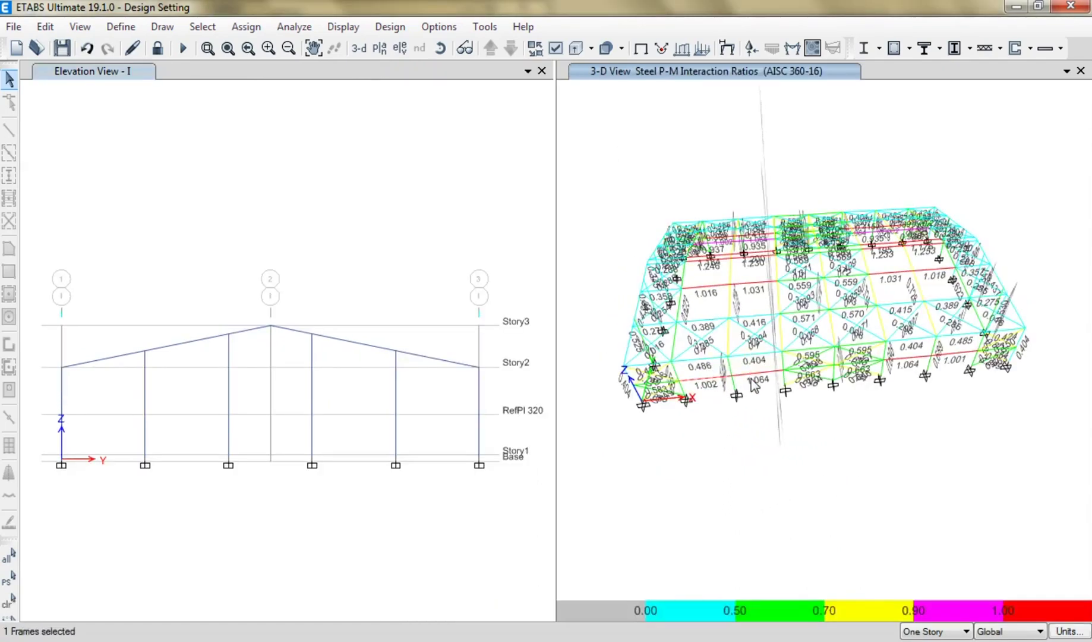
scroll(895, 364, "up", 2)
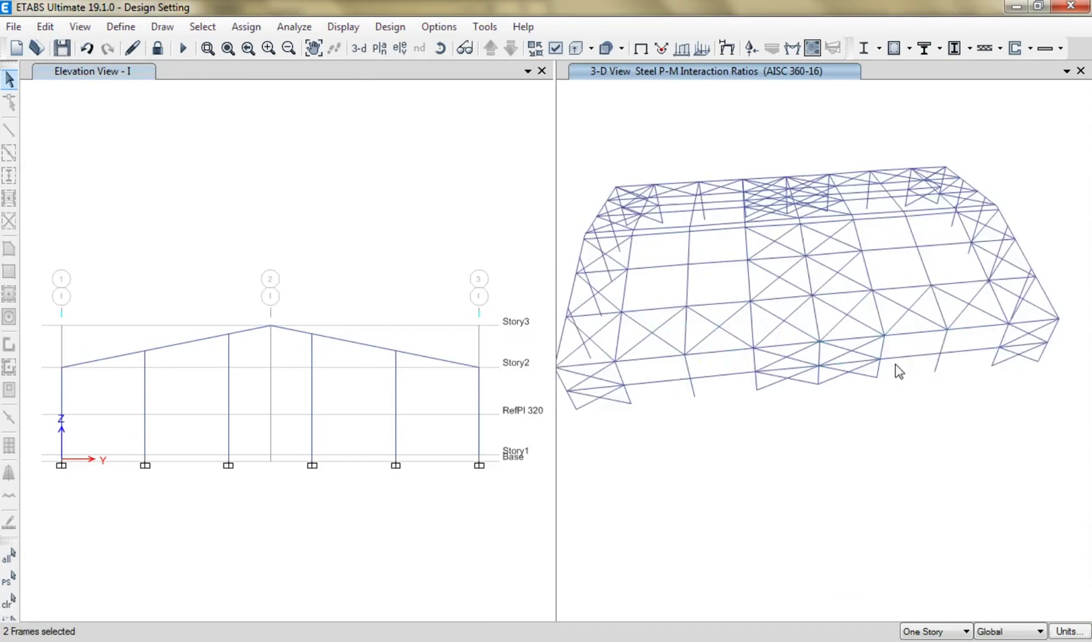
left_click(962, 358)
middle_click_drag(965, 369, 947, 400, "shift")
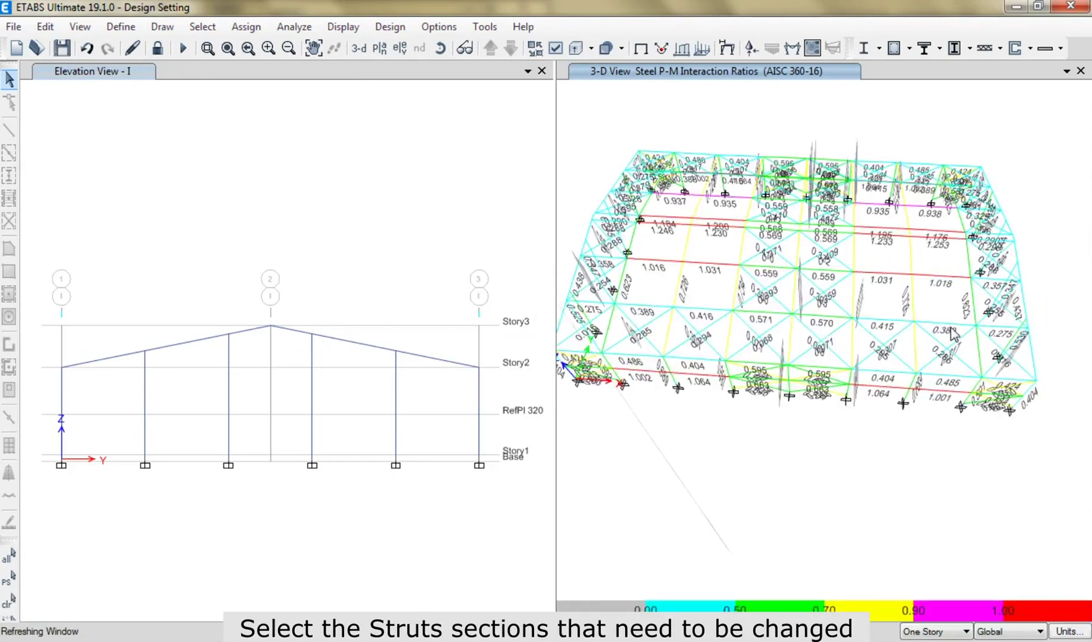
Add the red and magenta roof struts in the unbraced bays at both ends of the building to the selection
scroll(927, 335, "up", 2)
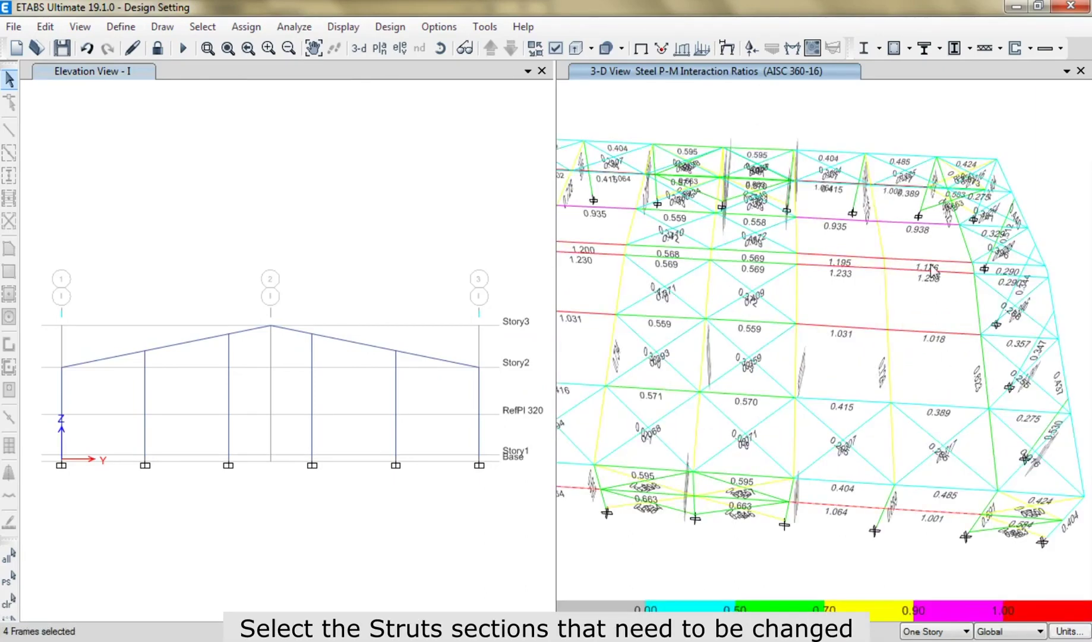
left_click(930, 327)
left_click_drag(927, 344, 927, 344)
left_click_drag(861, 247, 834, 356)
middle_click_drag(814, 319, 1075, 345)
left_click_drag(883, 226, 860, 332)
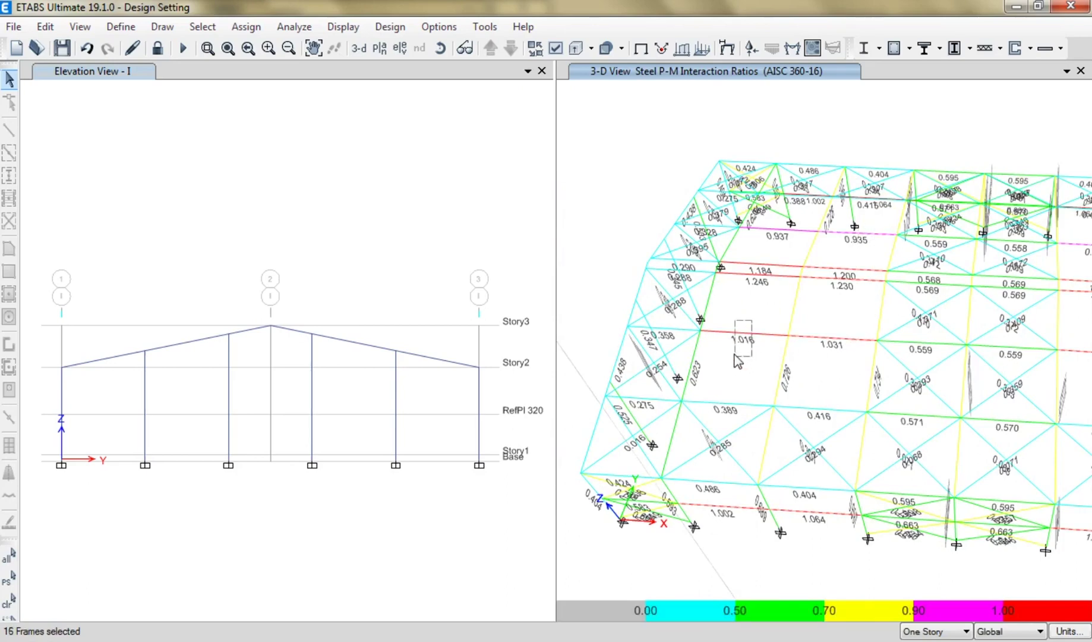
left_click_drag(737, 360, 738, 359)
left_click(772, 228)
Add the overstressed red wall struts in the unbraced bays along the opposite long side of the building to the selection
middle_click_drag(787, 386, 851, 395, "shift")
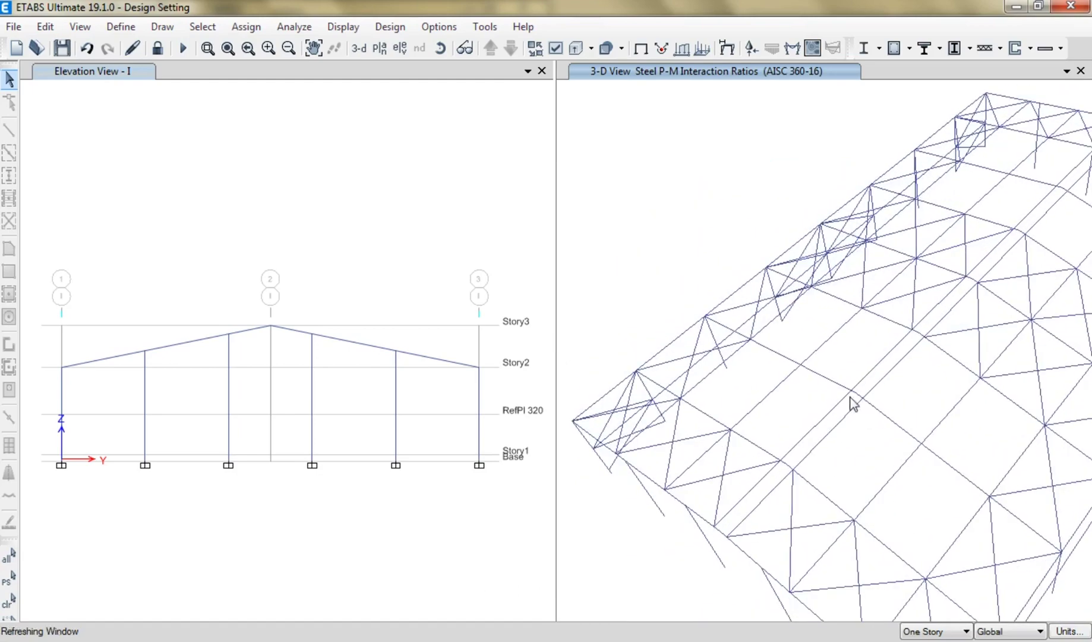
middle_click_drag(793, 456, 792, 342, "shift")
left_click(924, 408)
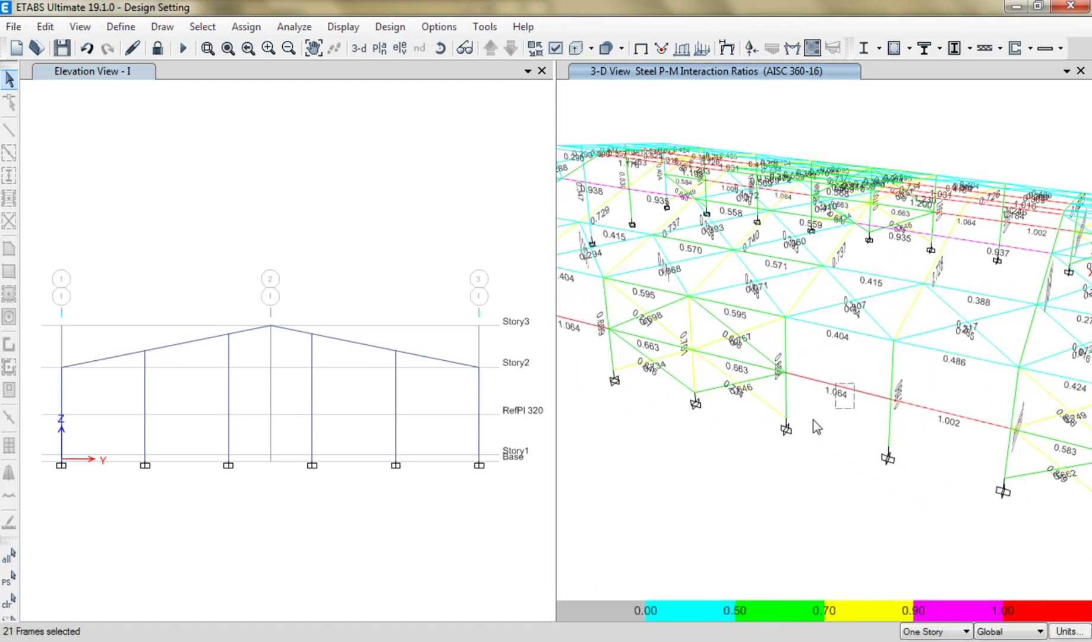
left_click_drag(854, 383, 814, 420)
middle_click_drag(828, 442, 983, 462)
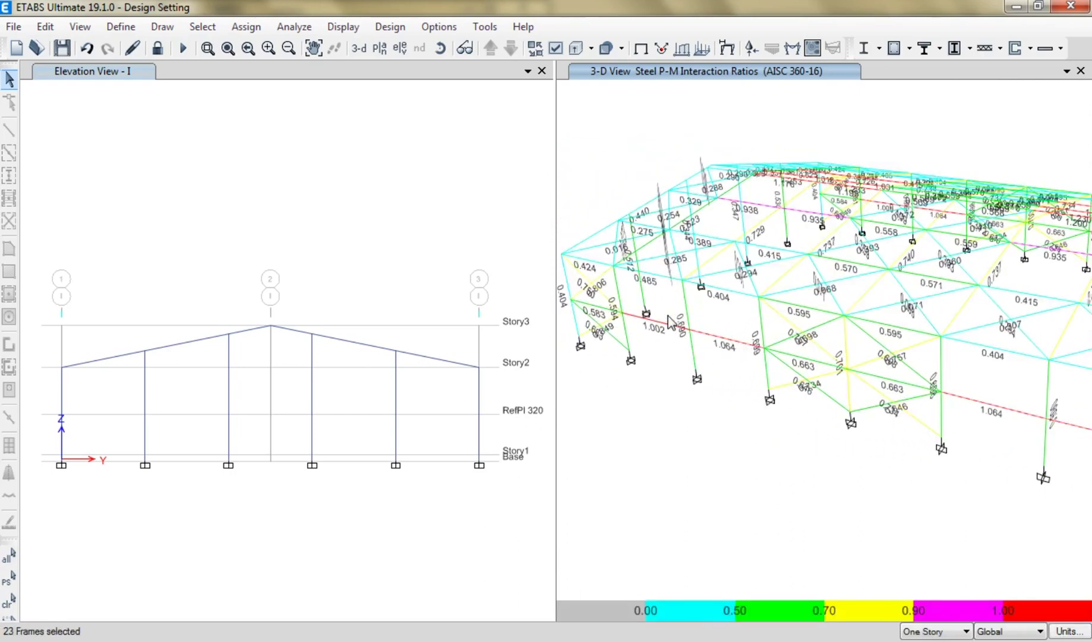
Set the current design section of the selected struts to Strut 2 in the steel frame design overwrites
left_click(879, 50)
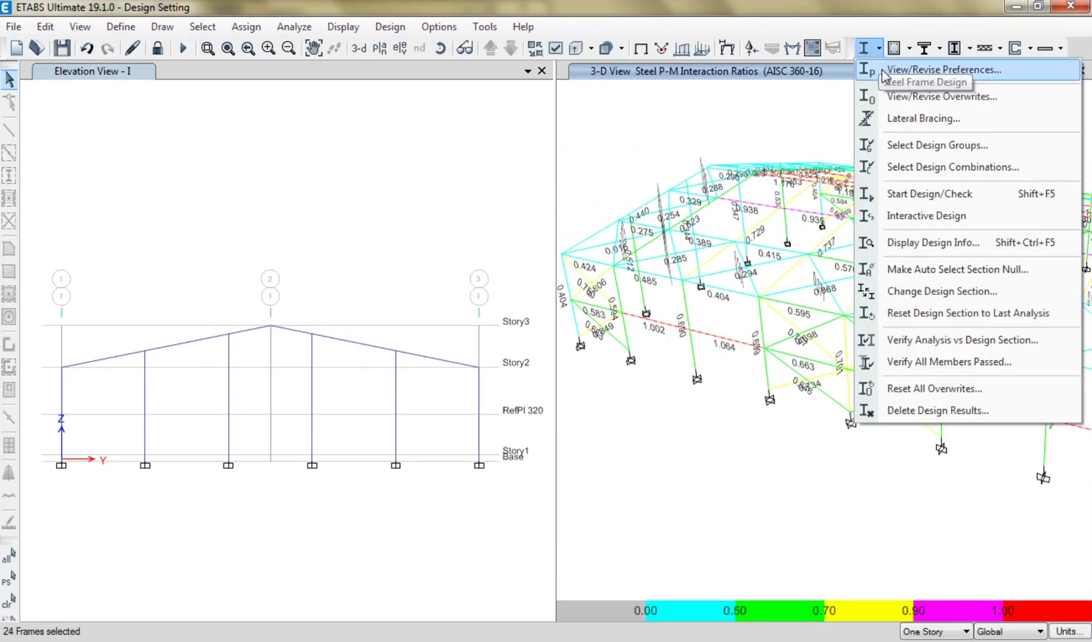
left_click(909, 93)
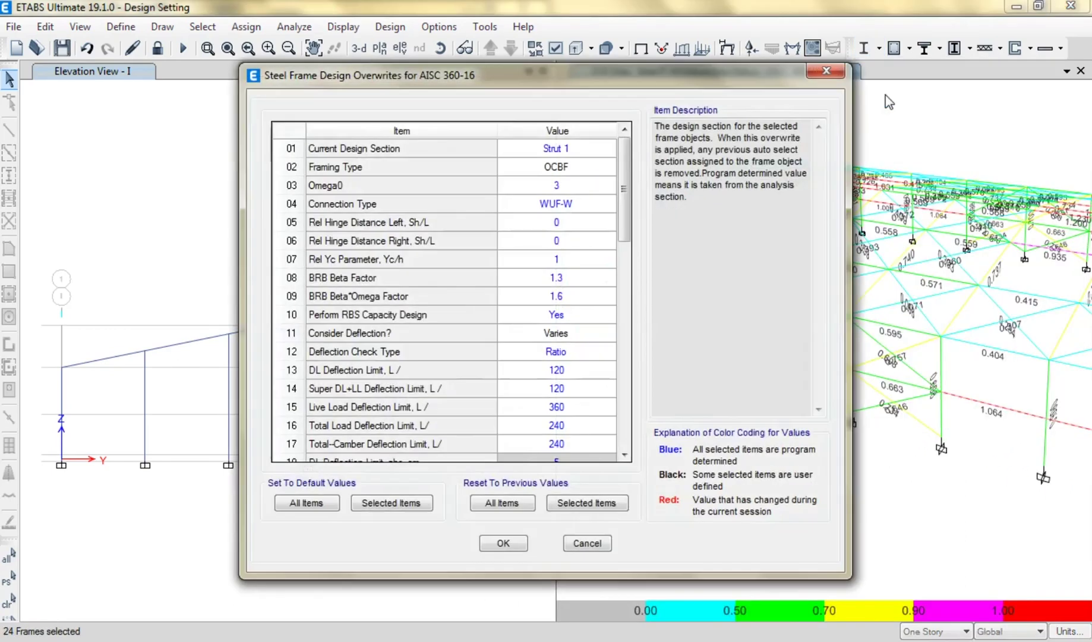
left_click(593, 149)
left_click(611, 149)
left_click(524, 268)
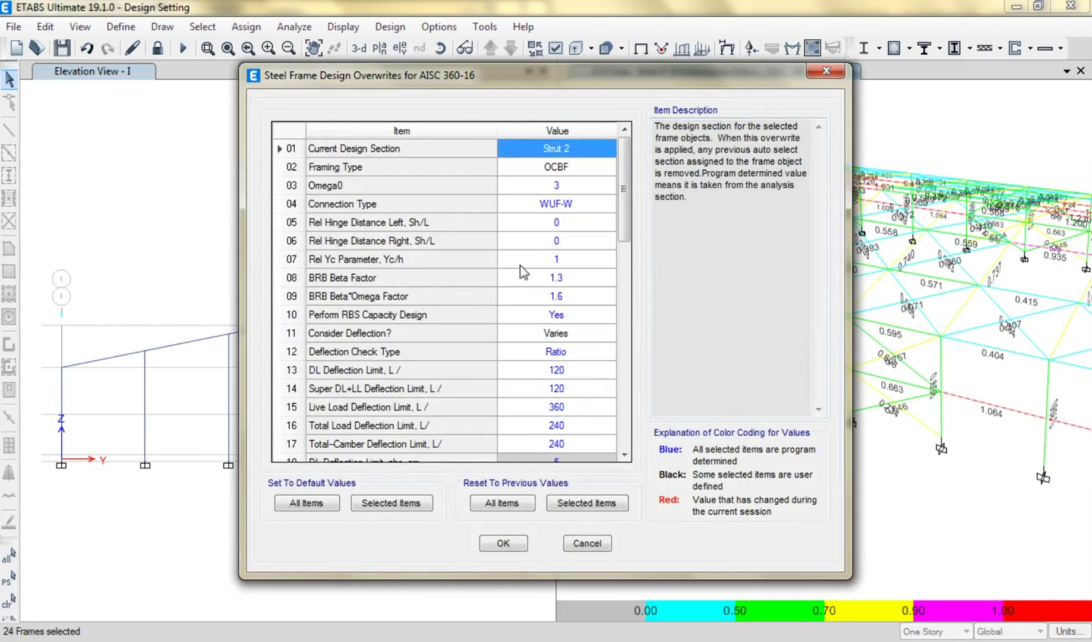
left_click(515, 542)
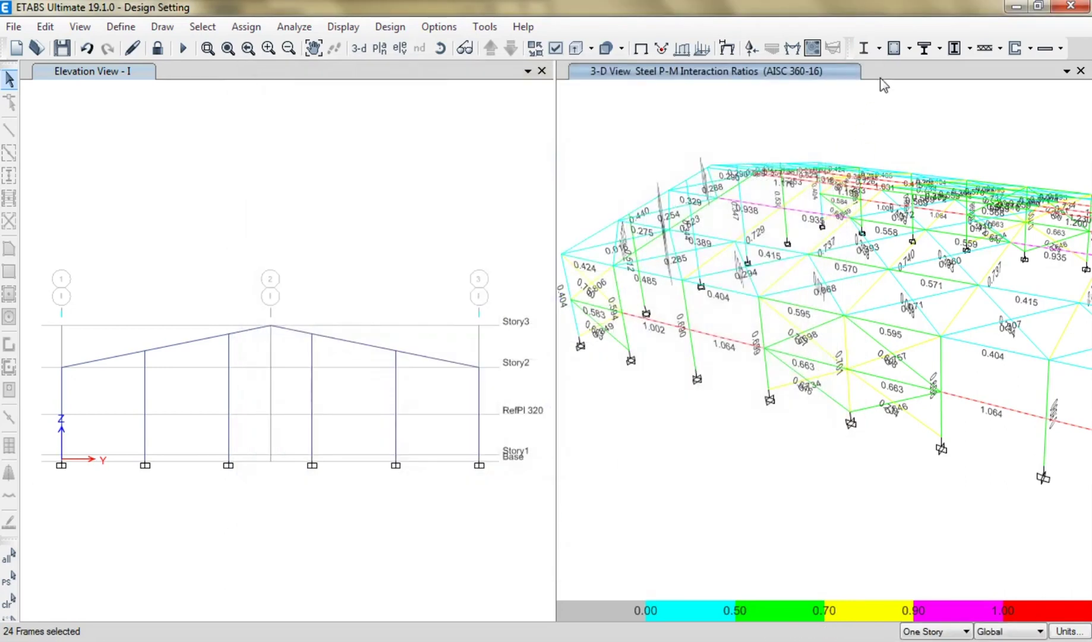
Run the steel design check with the new strut sections, reanalyze the model and repeat the check
left_click(867, 50)
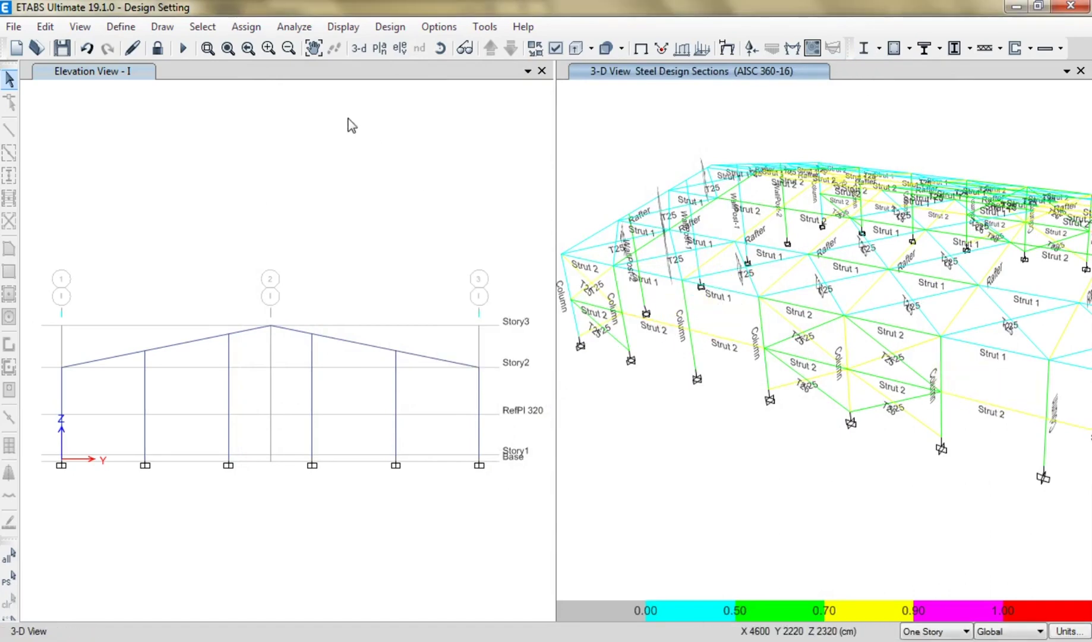
left_click(182, 48)
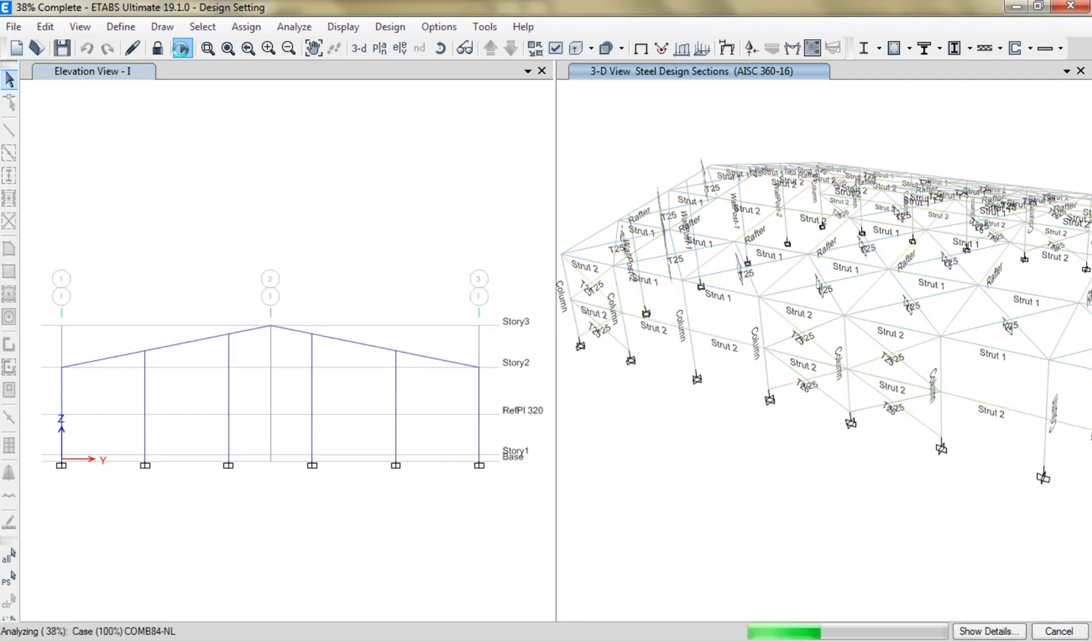
left_click(864, 48)
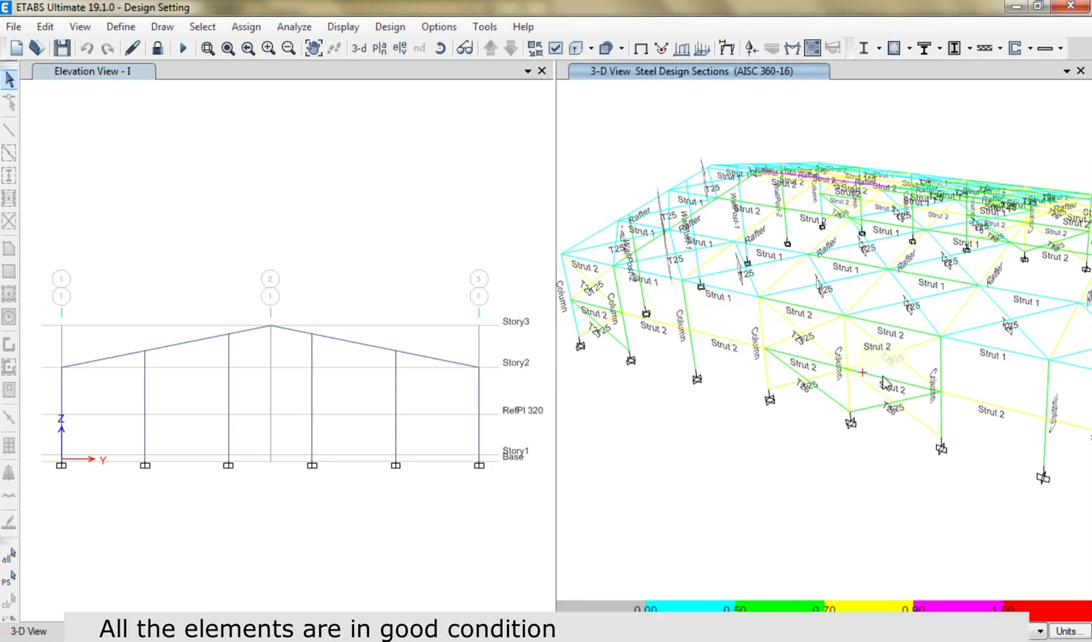
Select all frames that have the T25 section property
middle_click_drag(991, 419, 828, 478, "shift")
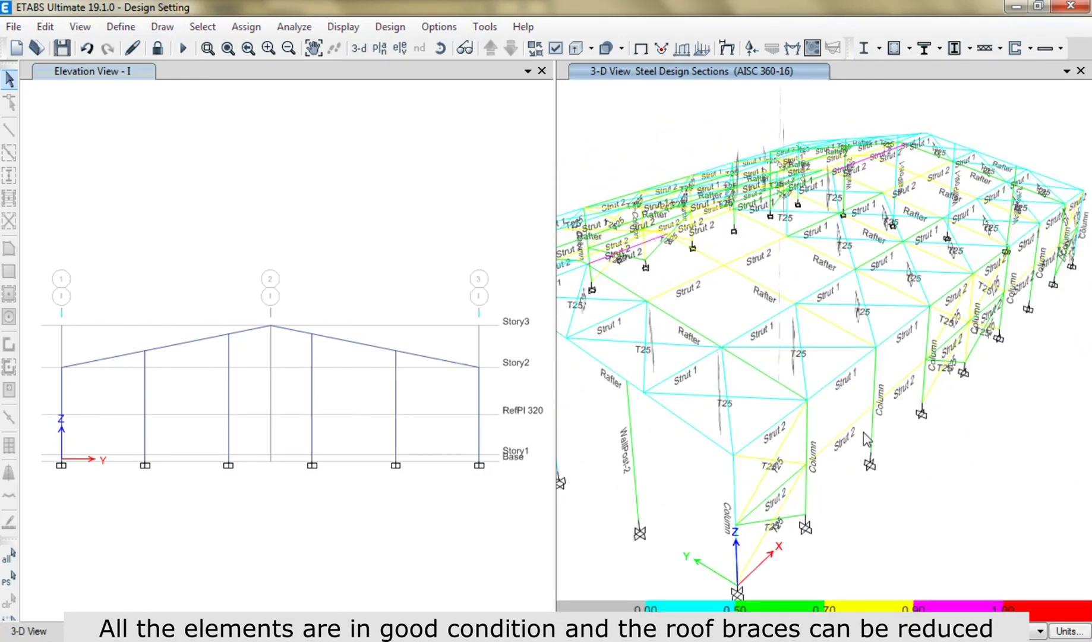
middle_click_drag(864, 432, 873, 473, "shift")
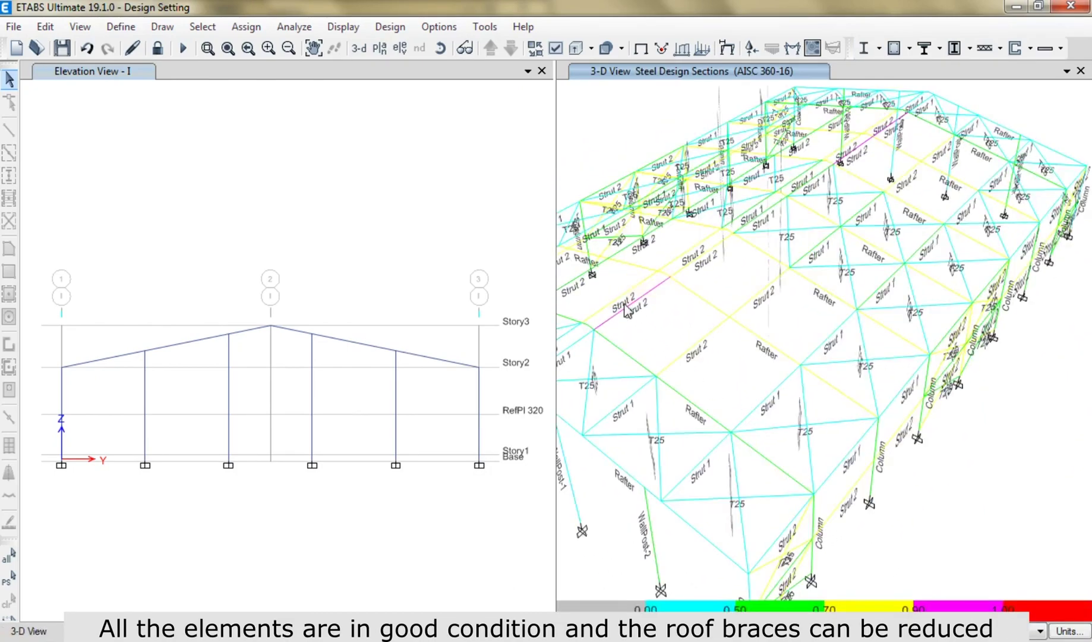
middle_click_drag(730, 358, 894, 310, "shift")
scroll(866, 309, "down", 2)
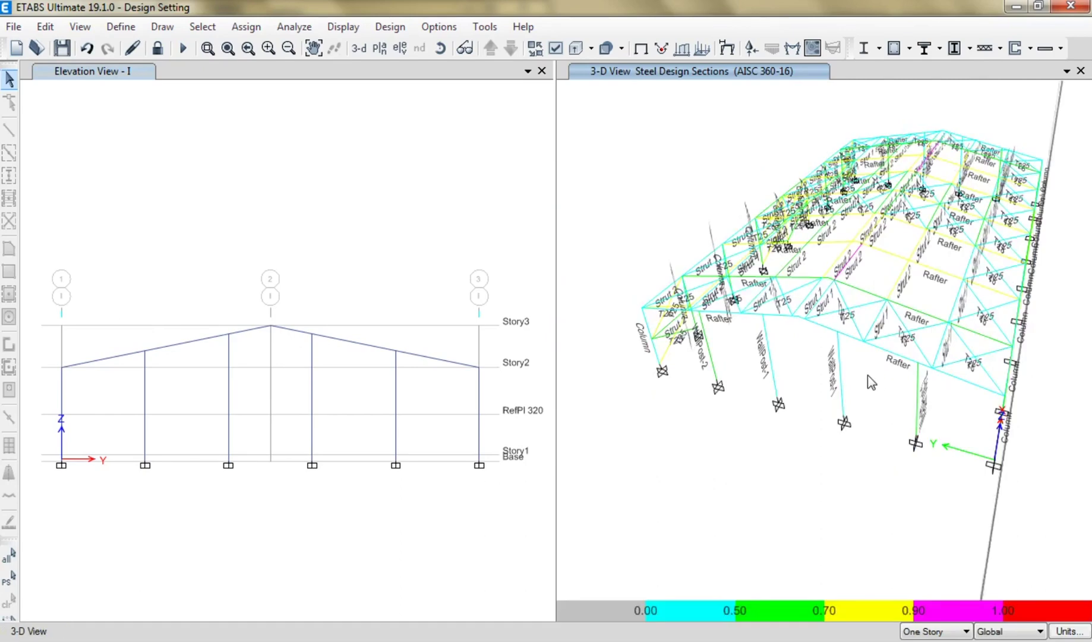
middle_click_drag(868, 374, 845, 344, "shift")
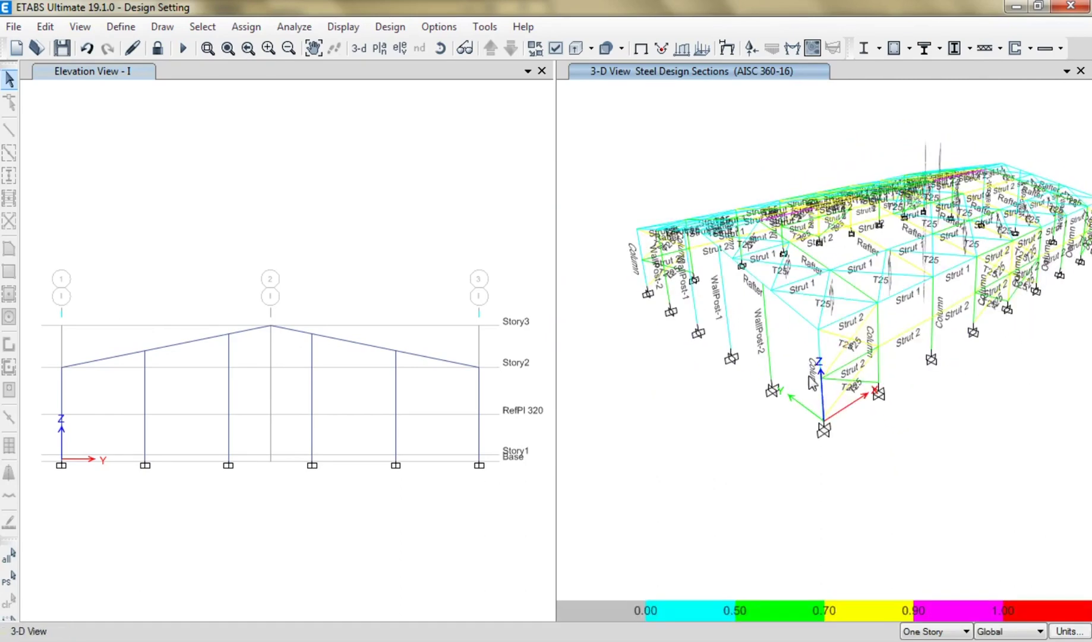
left_click(203, 26)
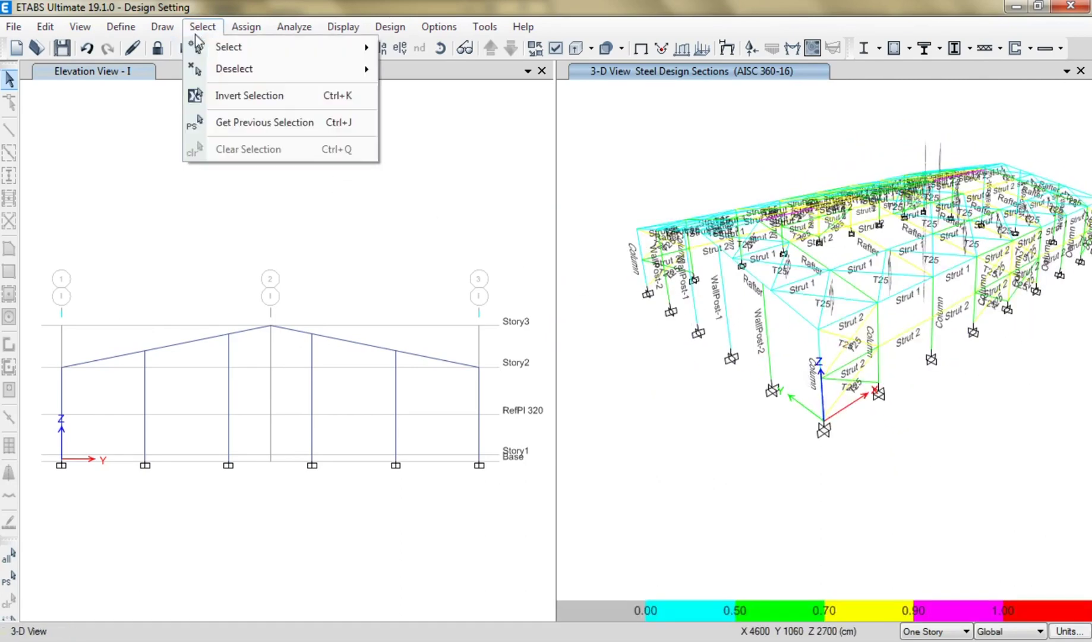
mouse_move(291, 54)
mouse_move(446, 194)
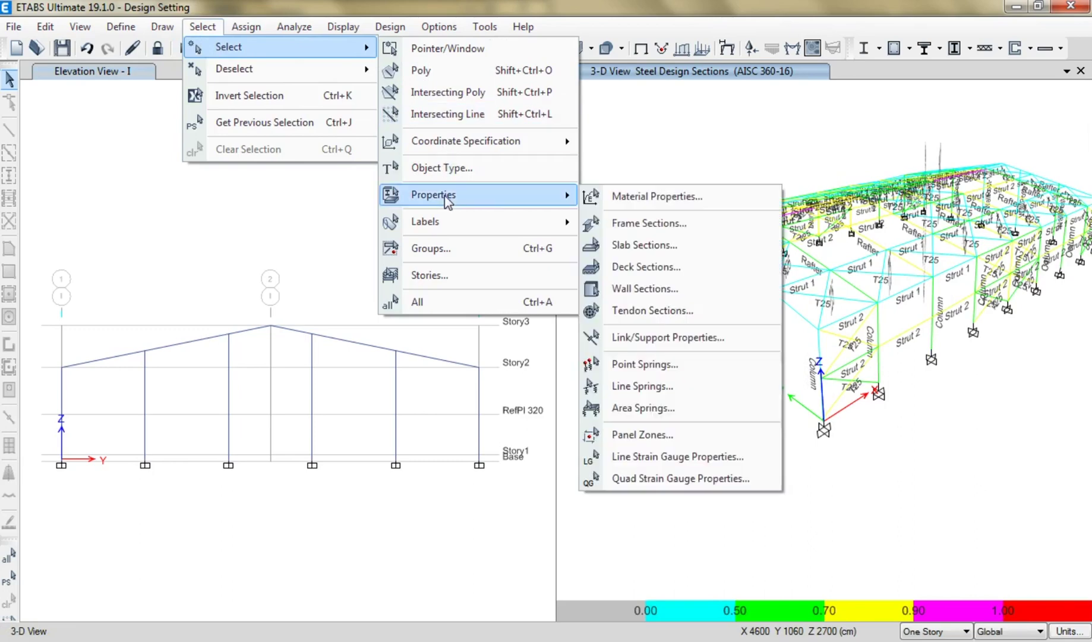
left_click(589, 221)
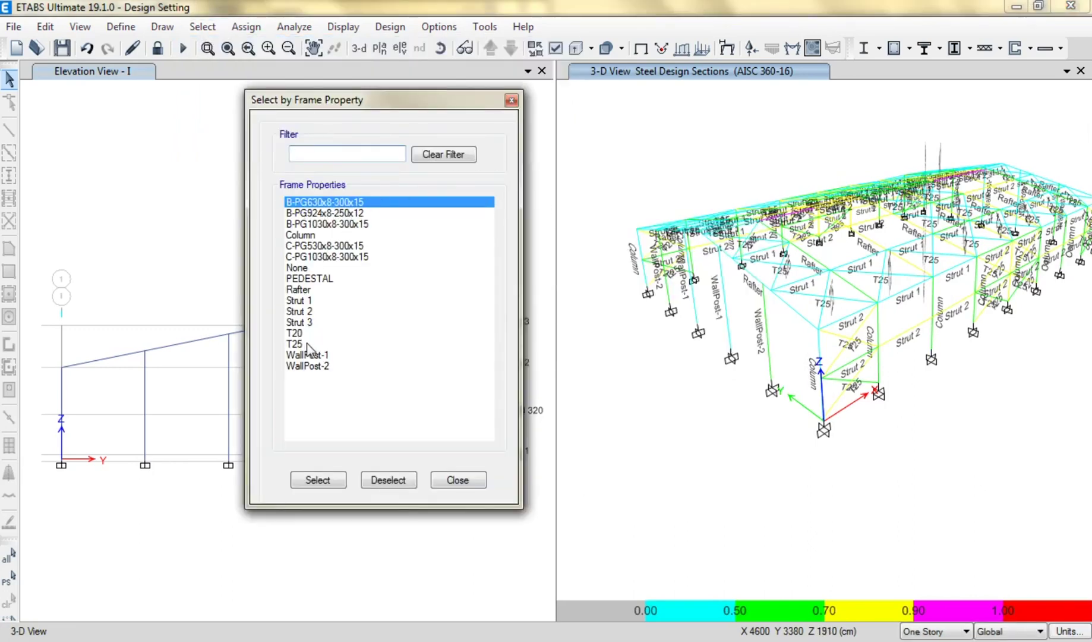
left_click(307, 344)
left_click(339, 480)
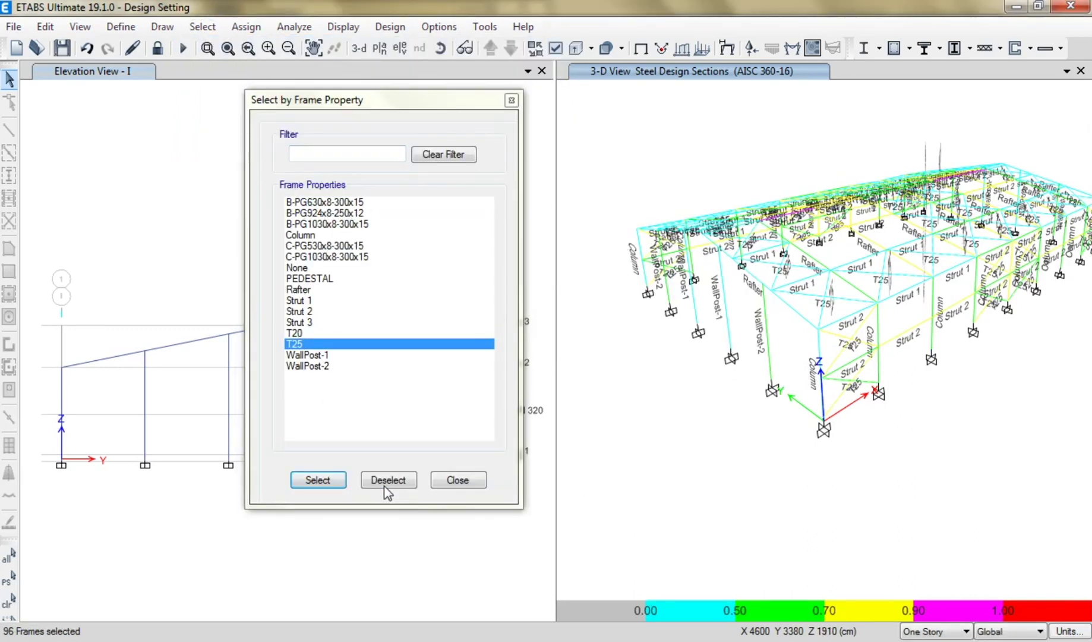
left_click(444, 481)
Remove all objects of type Braces from the selection so that only the T25 roof members stay selected
left_click(202, 26)
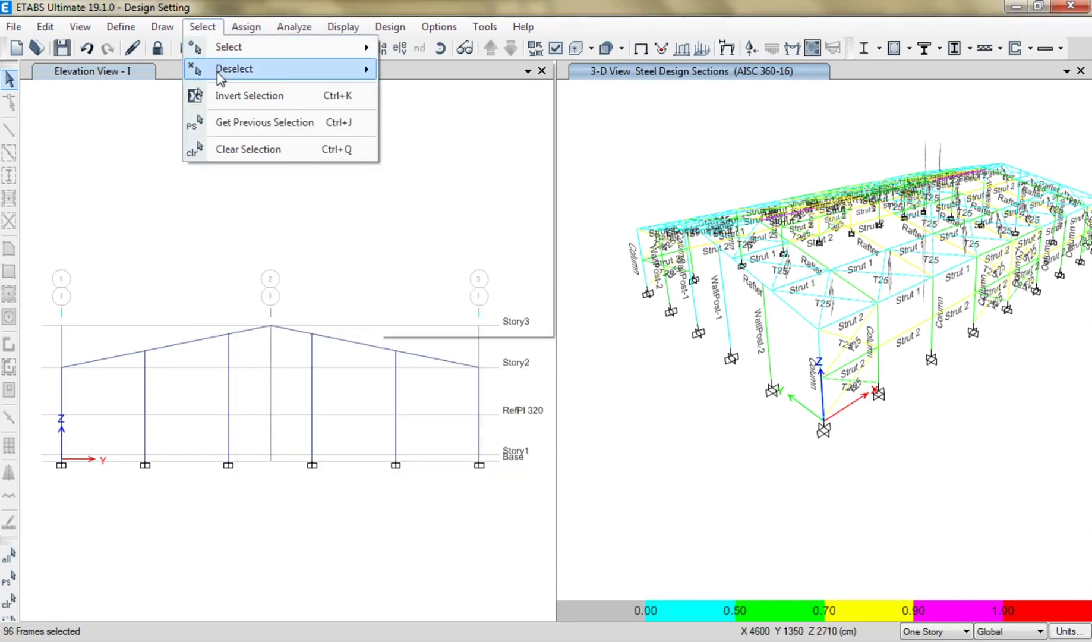
mouse_move(216, 72)
left_click(449, 198)
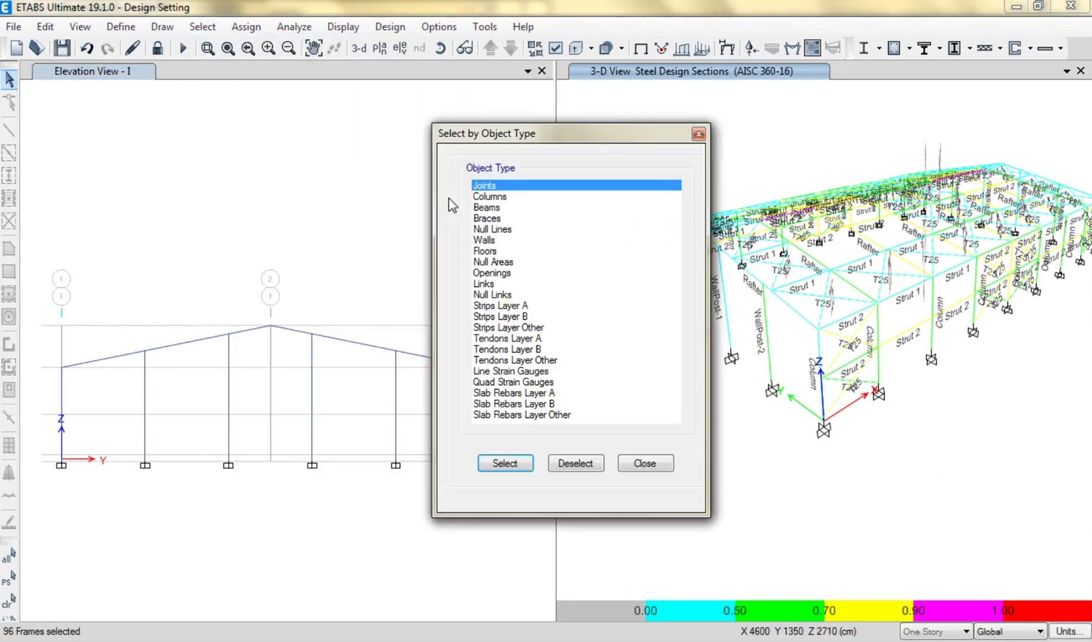
left_click(496, 221)
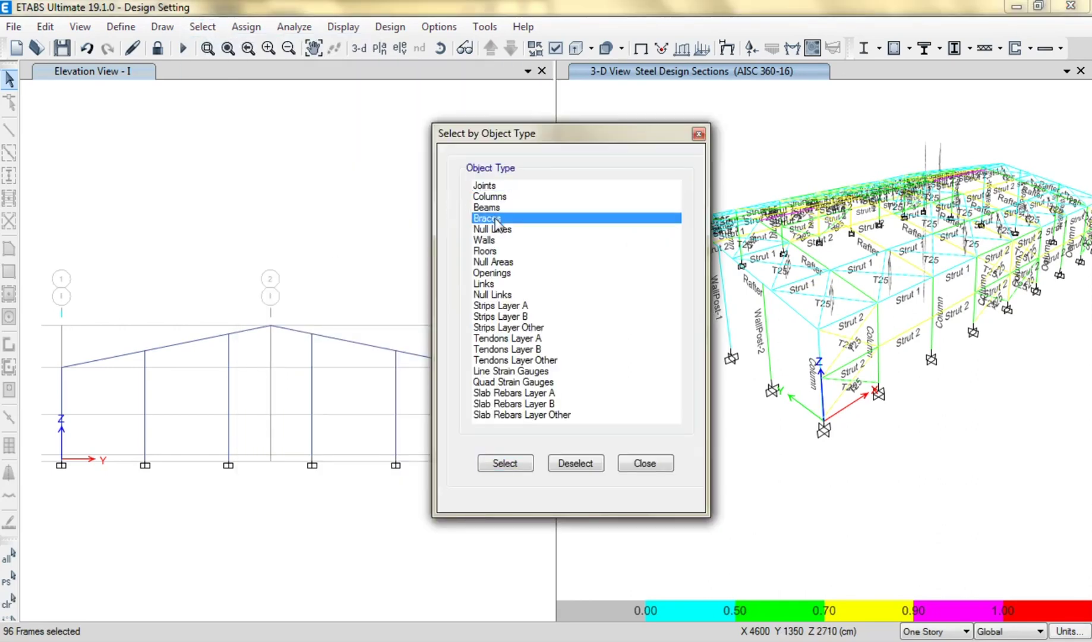
left_click(575, 464)
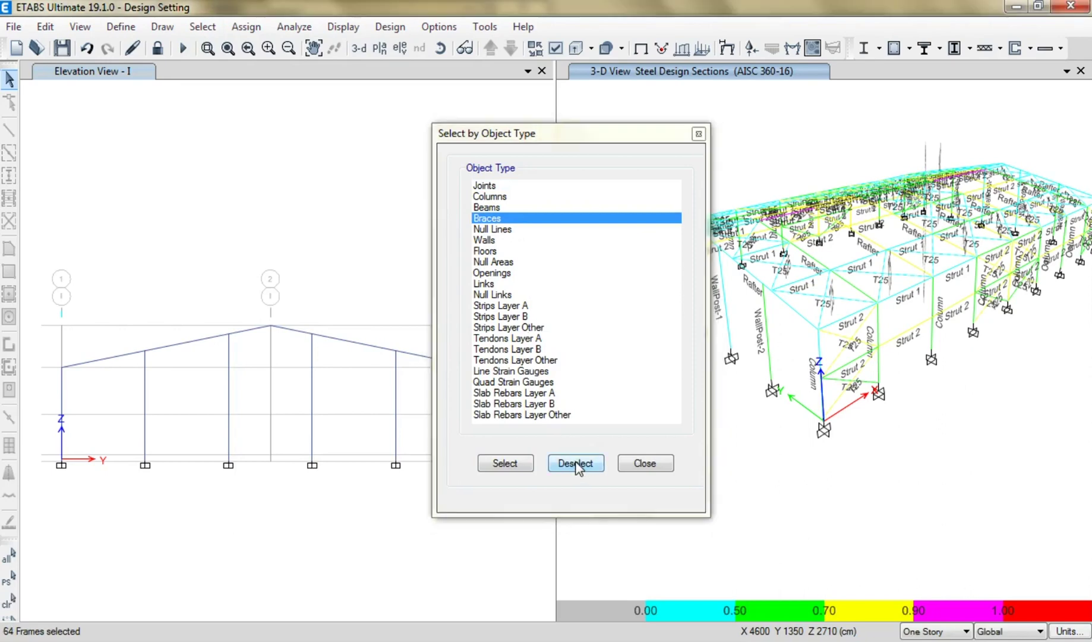
left_click(636, 464)
Set the current design section of the selected roof braces to T20 in the steel frame design overwrites
scroll(887, 339, "up", 5)
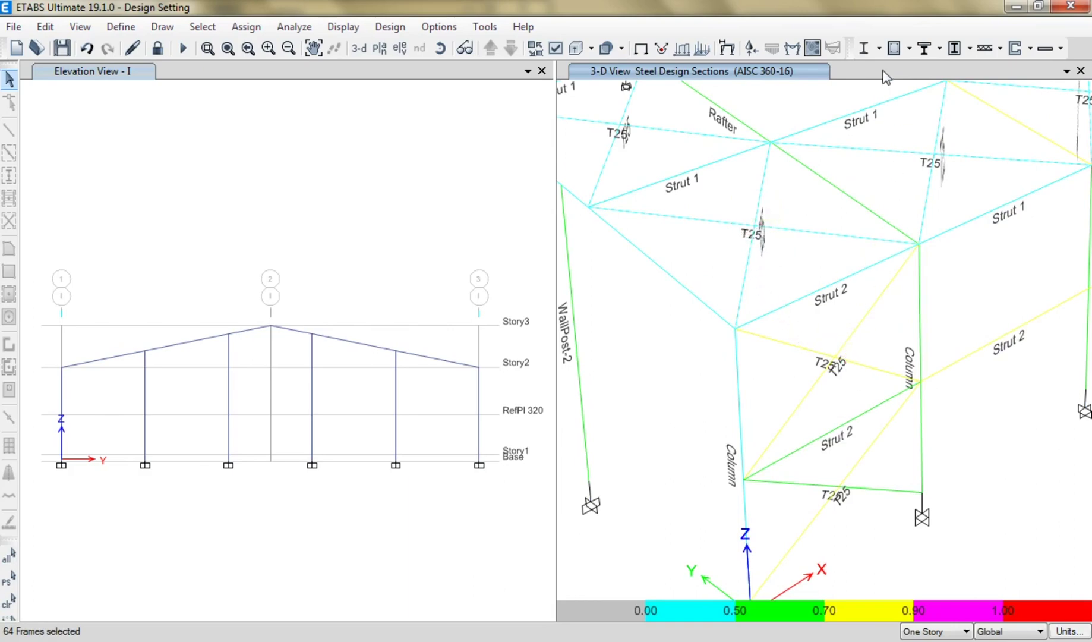
left_click(880, 48)
left_click(939, 93)
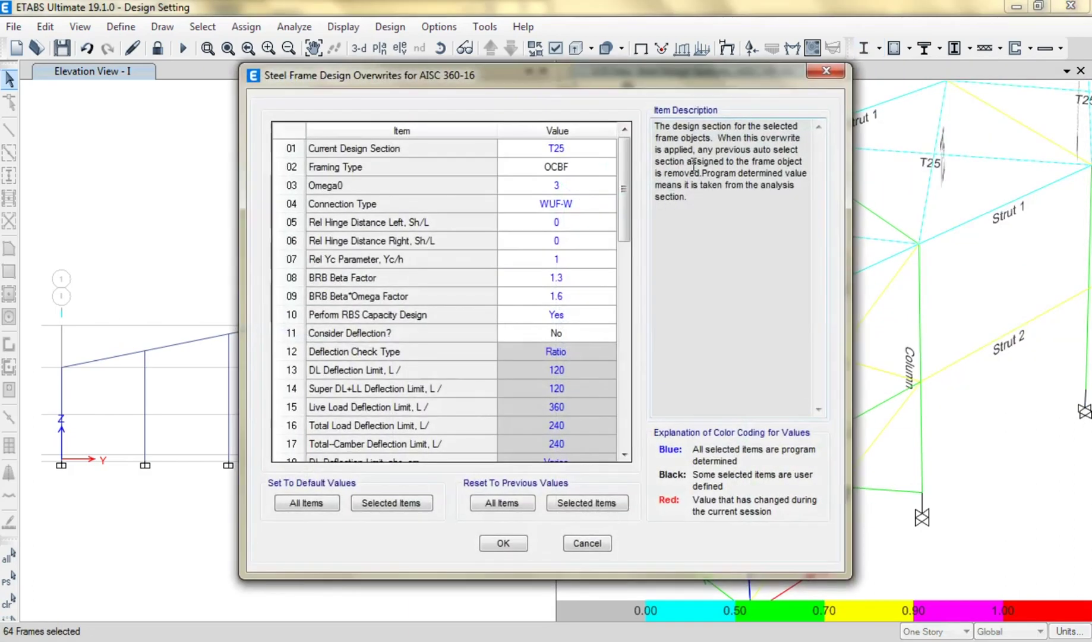
left_click(582, 149)
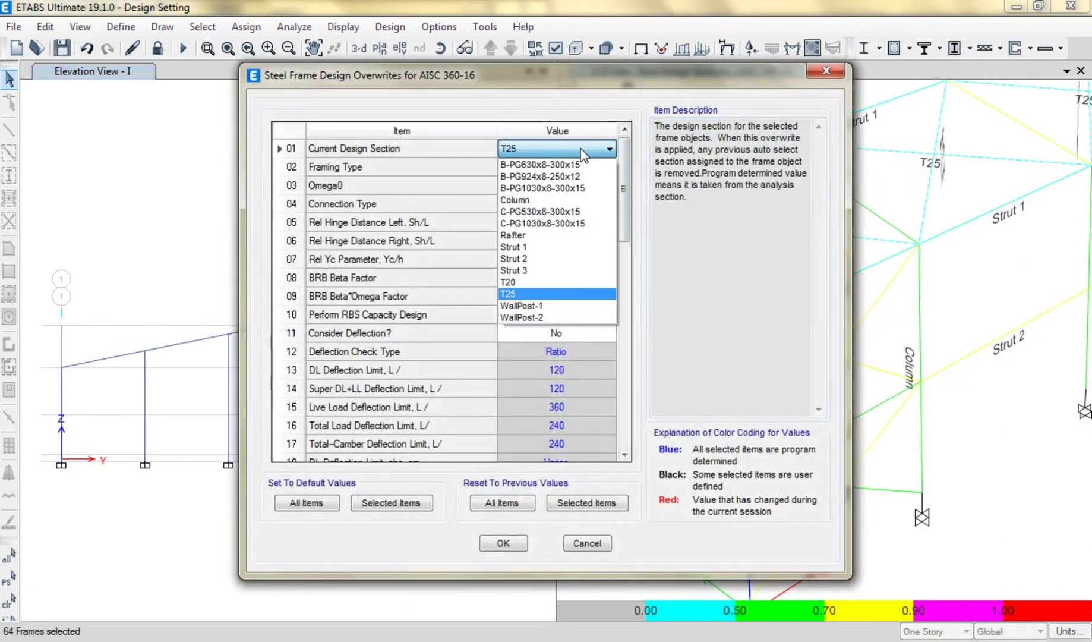
left_click(519, 283)
left_click(503, 543)
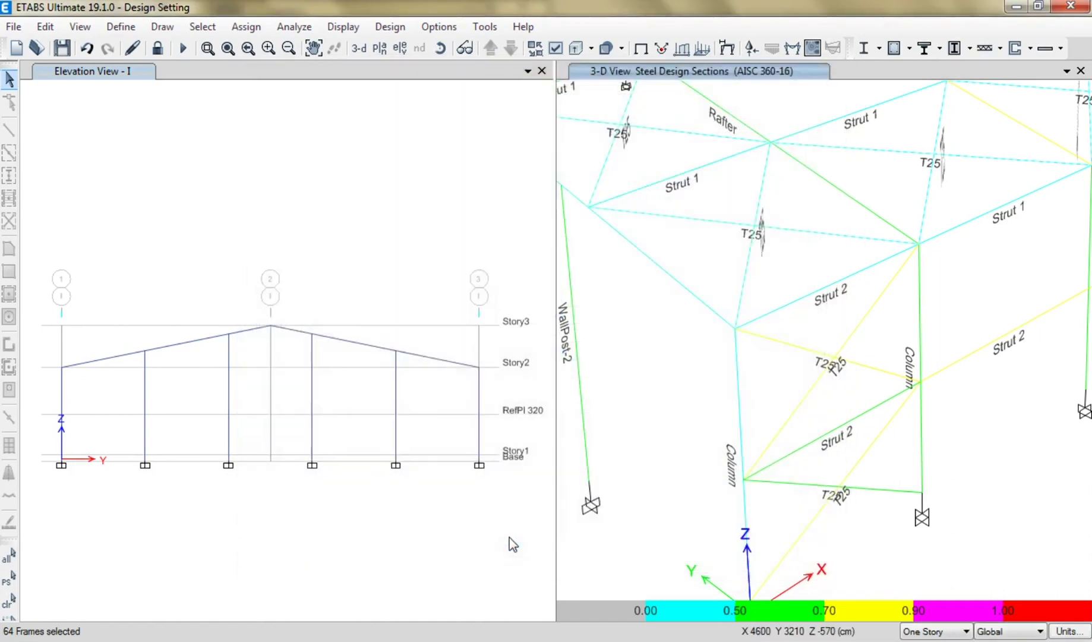
Run the steel design check with the T20 roof braces, reanalyze the model and repeat the check
left_click(864, 53)
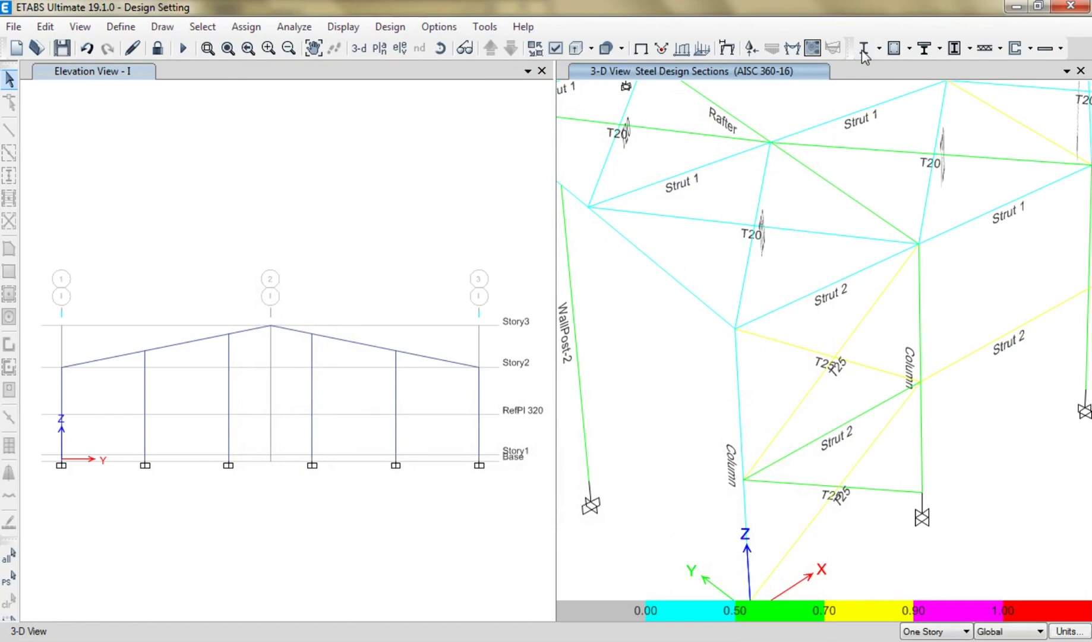
scroll(854, 190, "down", 5)
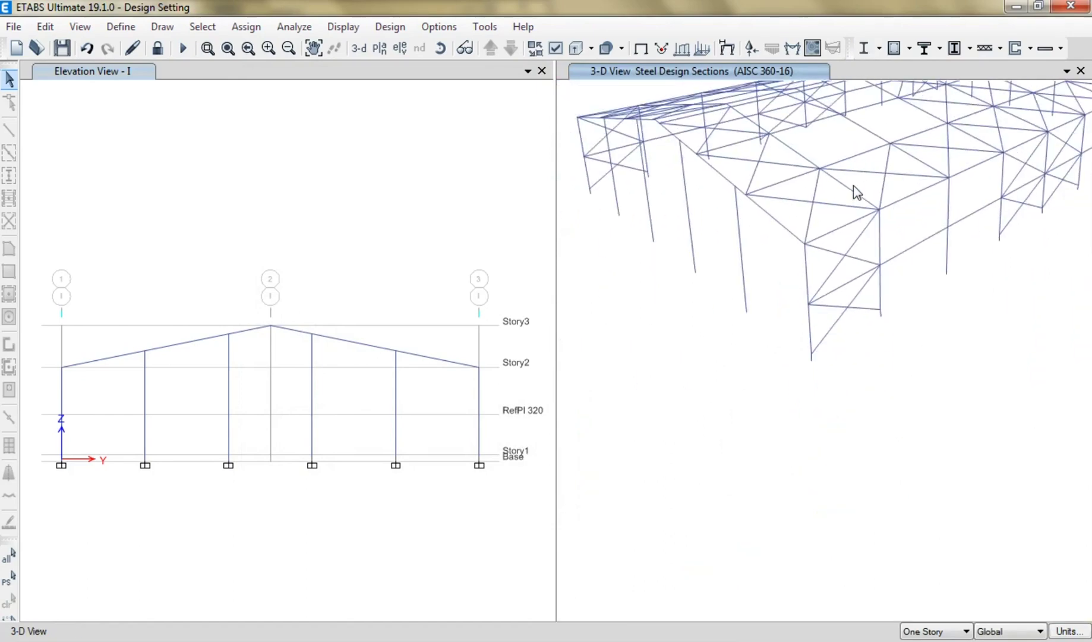
middle_click_drag(848, 318, 878, 371, "shift")
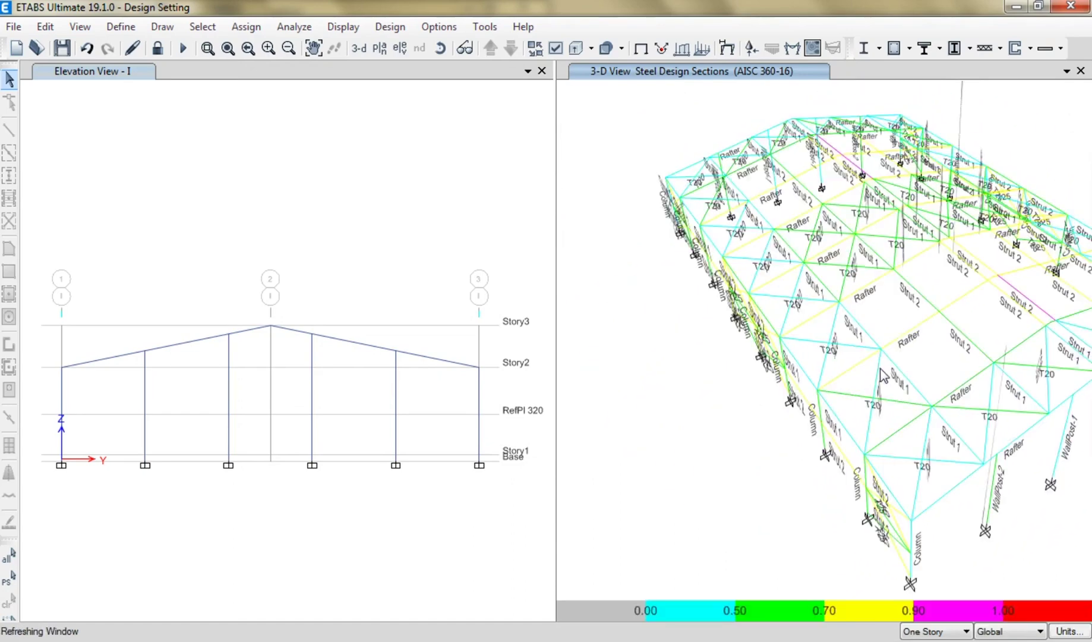
left_click(183, 48)
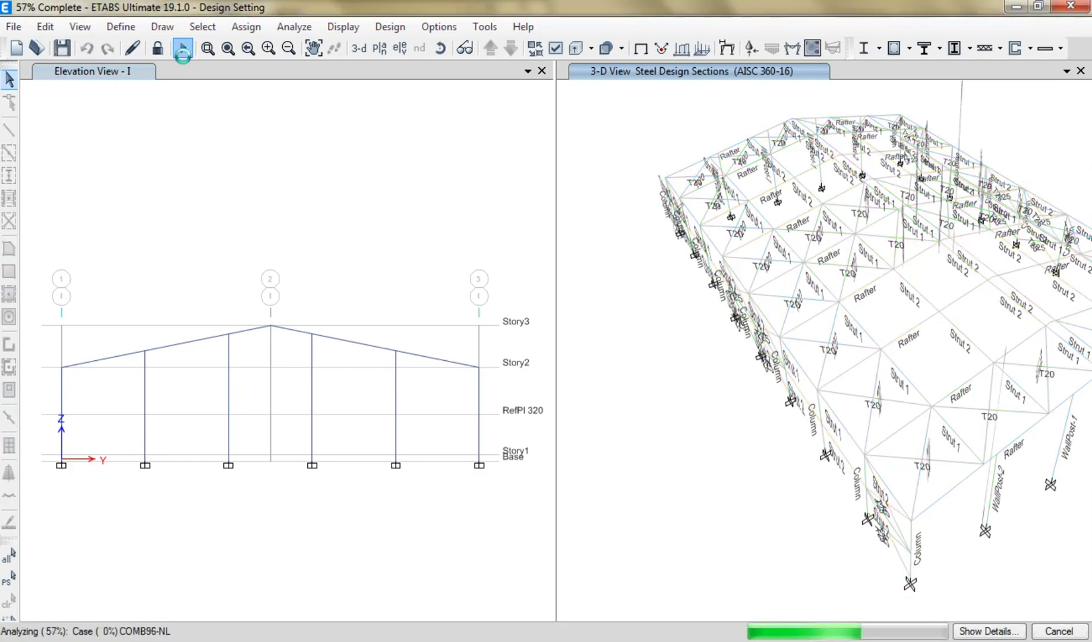
left_click(863, 50)
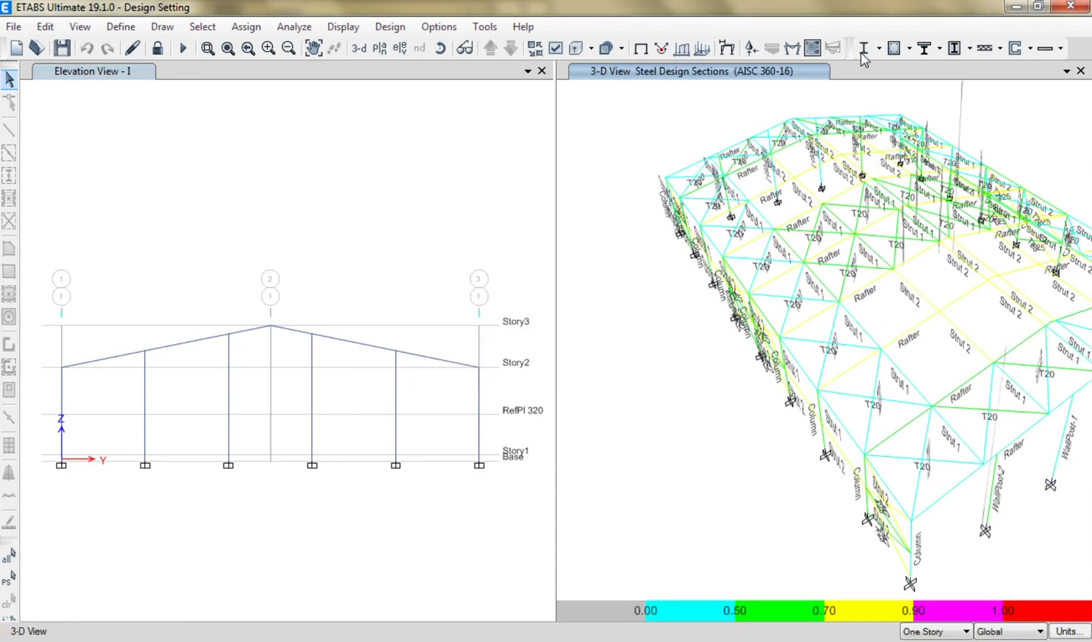
Inspect the colour-coded design results around the whole building and save the model
middle_click_drag(940, 353, 883, 371)
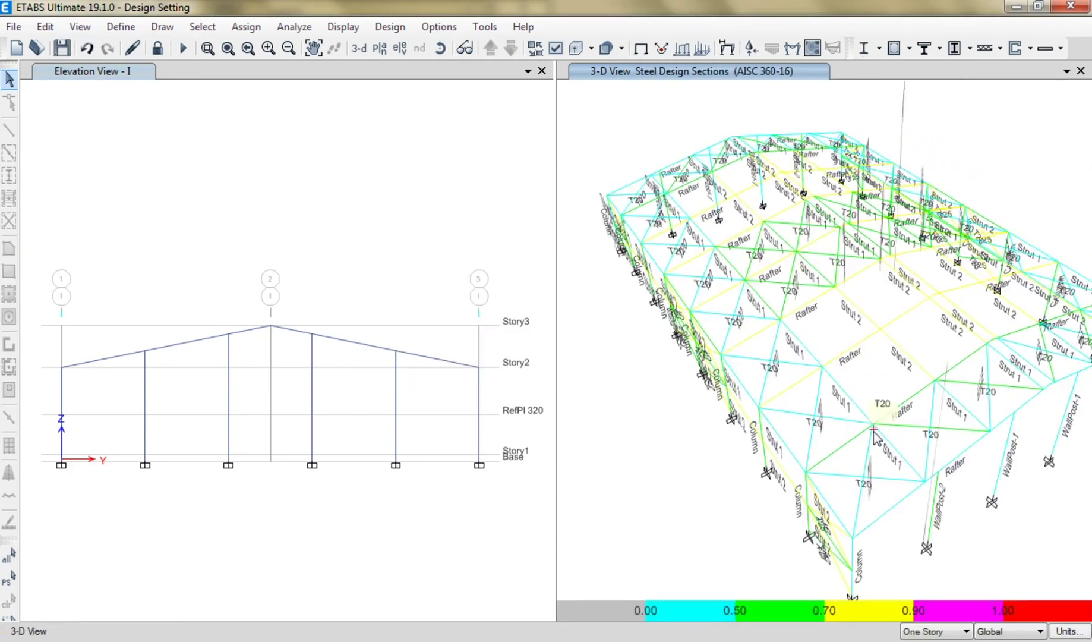
right_click_drag(883, 414, 859, 442)
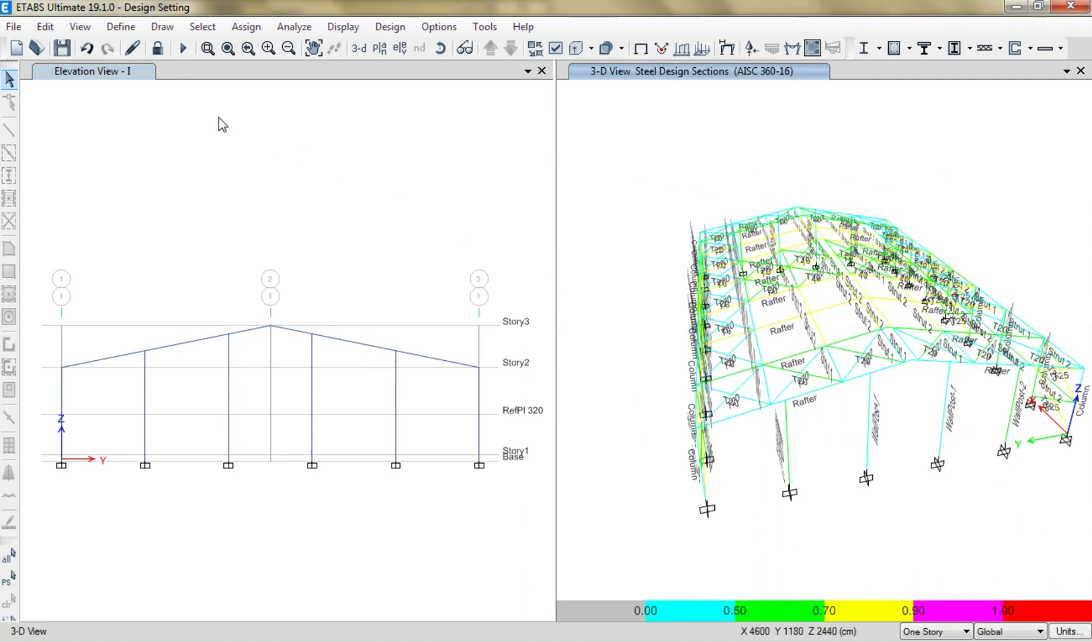
left_click(62, 47)
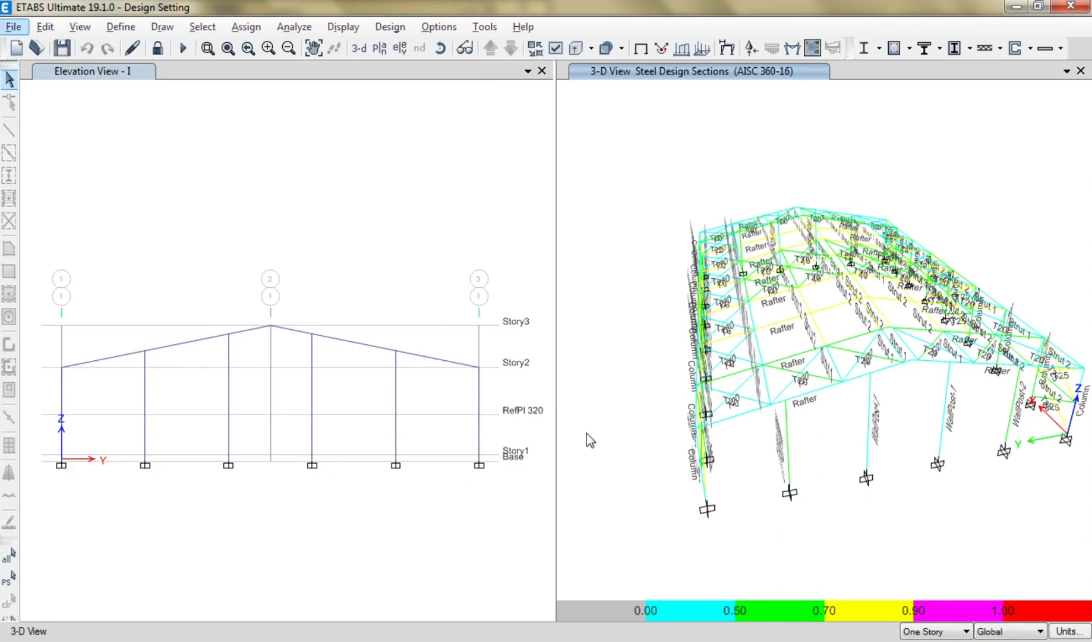
Review the concrete frame design preferences for ACI 318-19 through to the last item and accept them
left_click(909, 49)
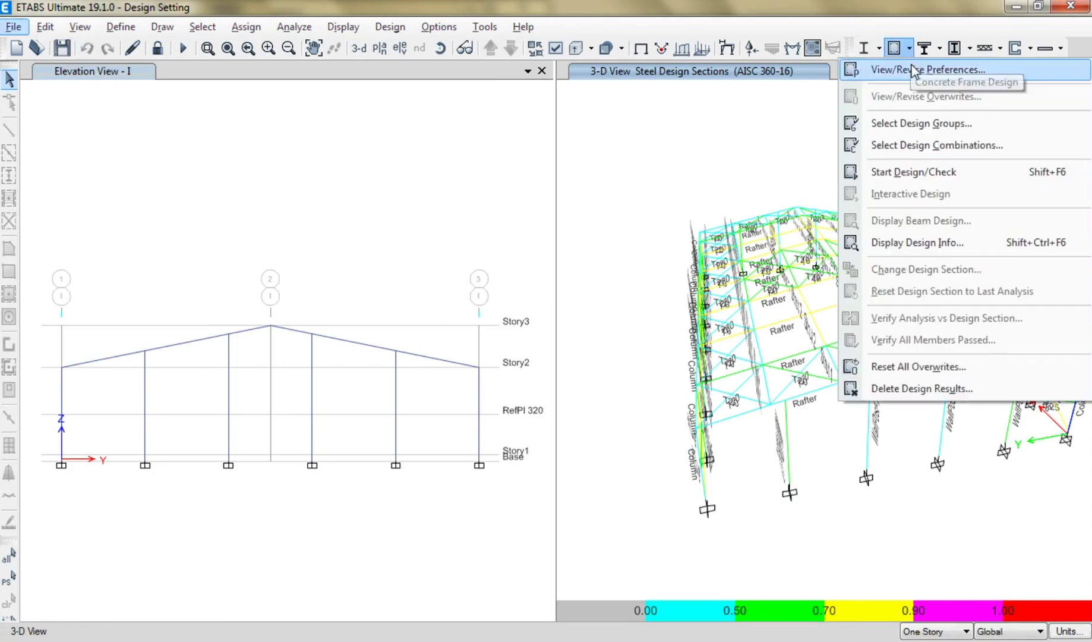
left_click(919, 70)
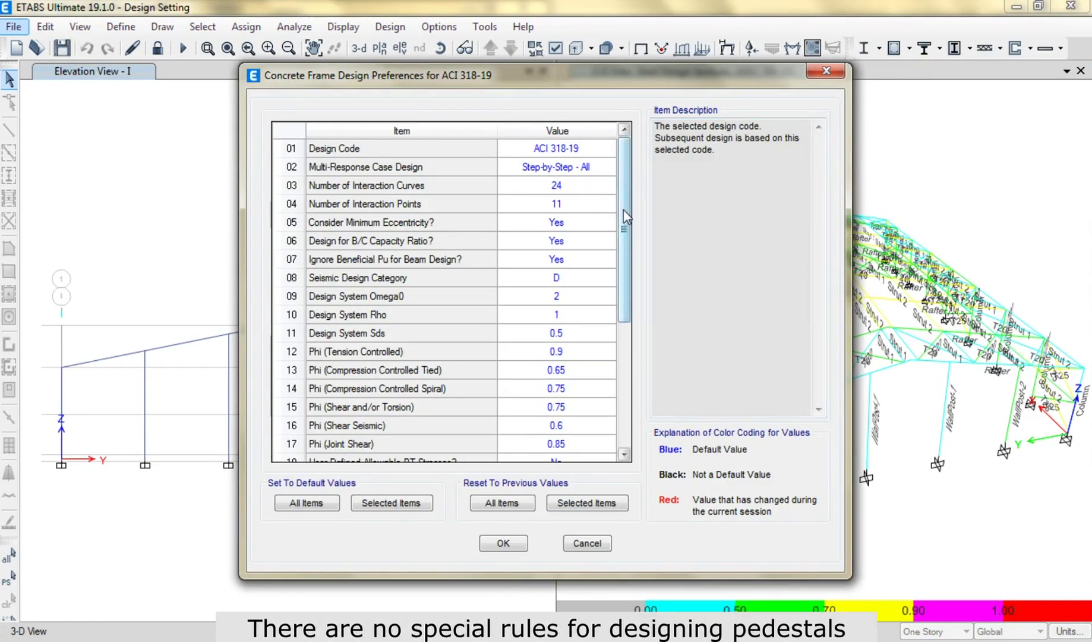
left_click_drag(624, 209, 624, 352)
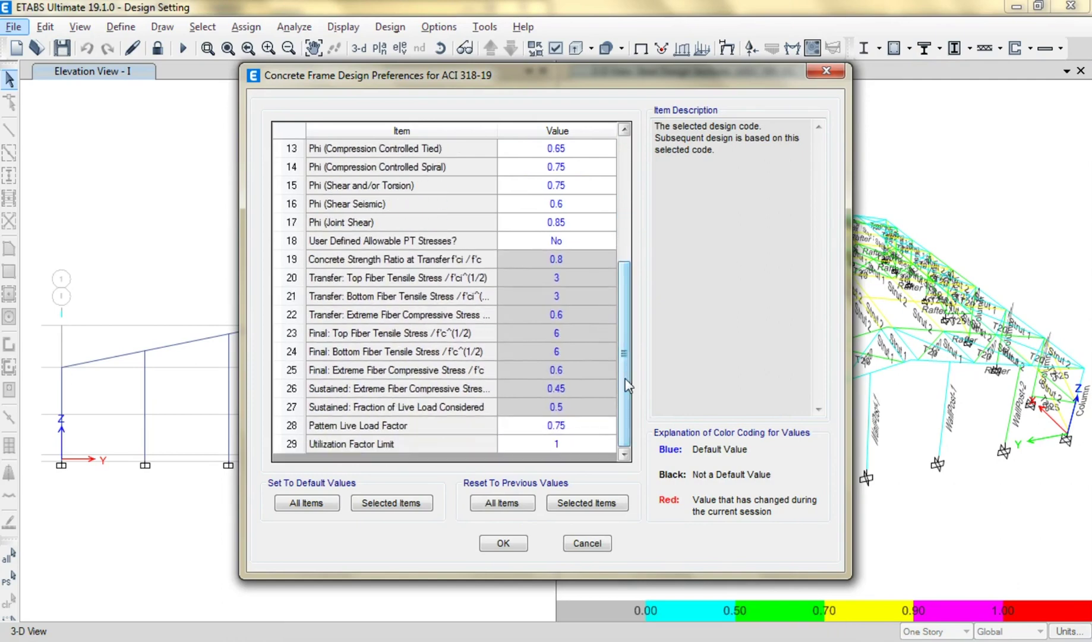
left_click(503, 543)
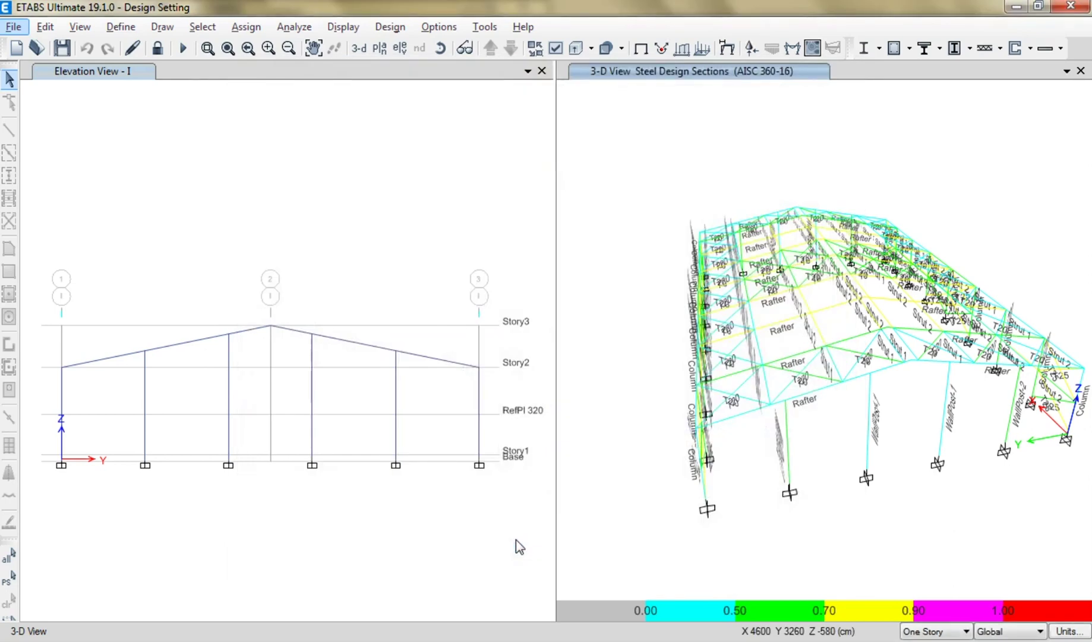
Select all frame objects that have the PEDESTAL section property
left_click(202, 27)
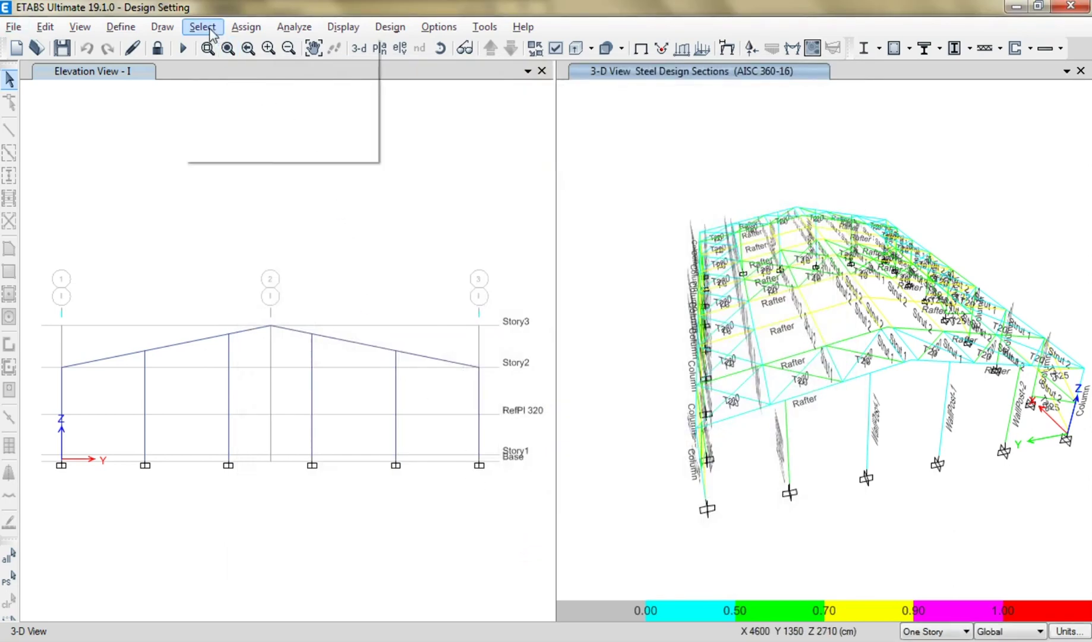
mouse_move(249, 47)
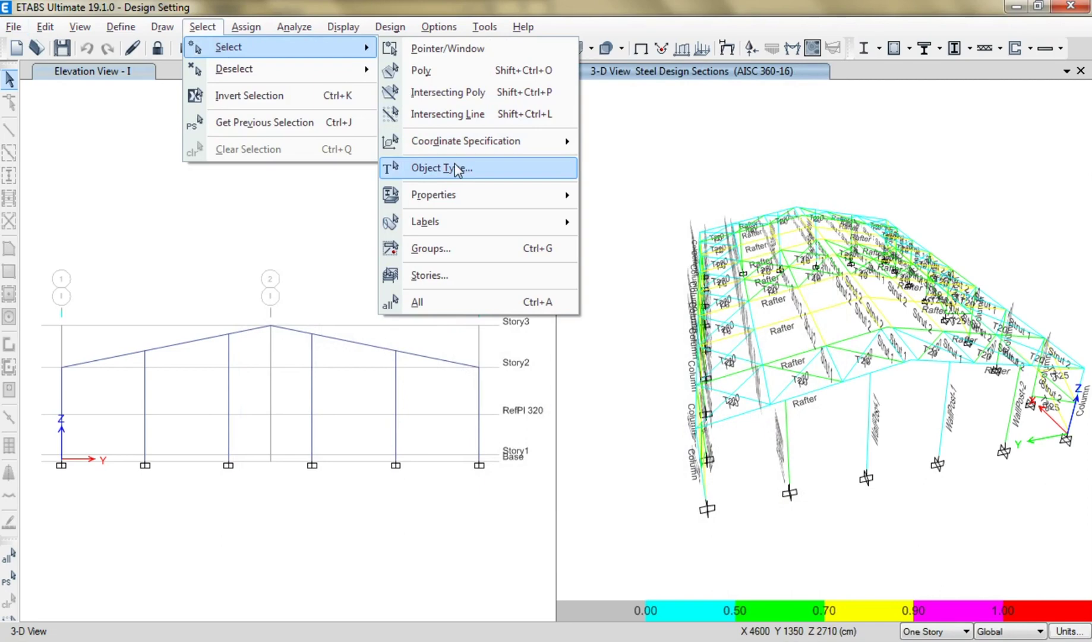
mouse_move(553, 194)
left_click(612, 223)
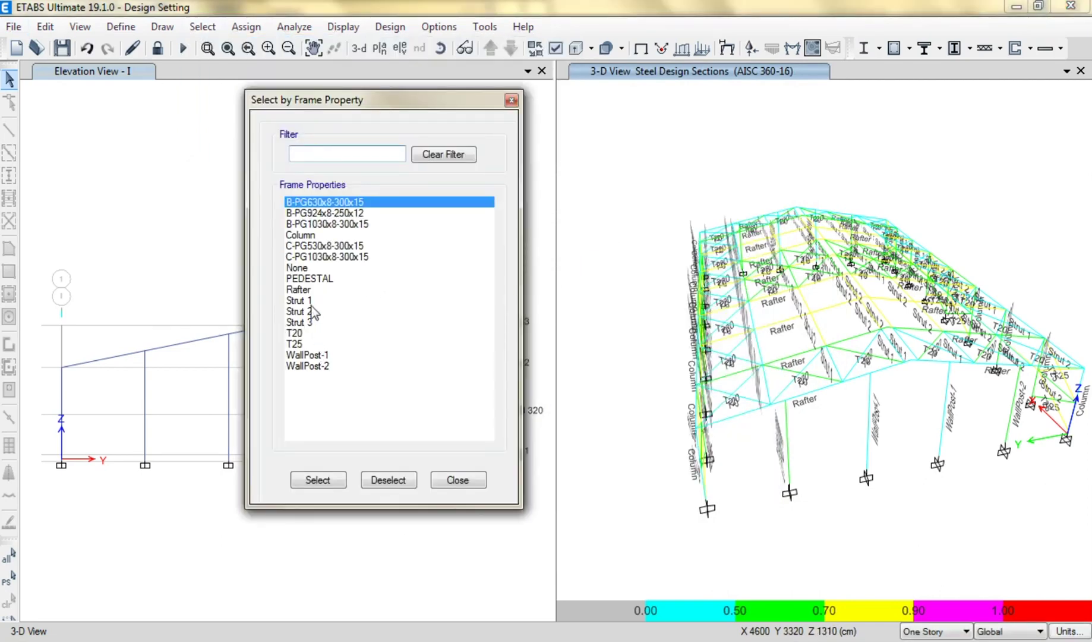
left_click(309, 279)
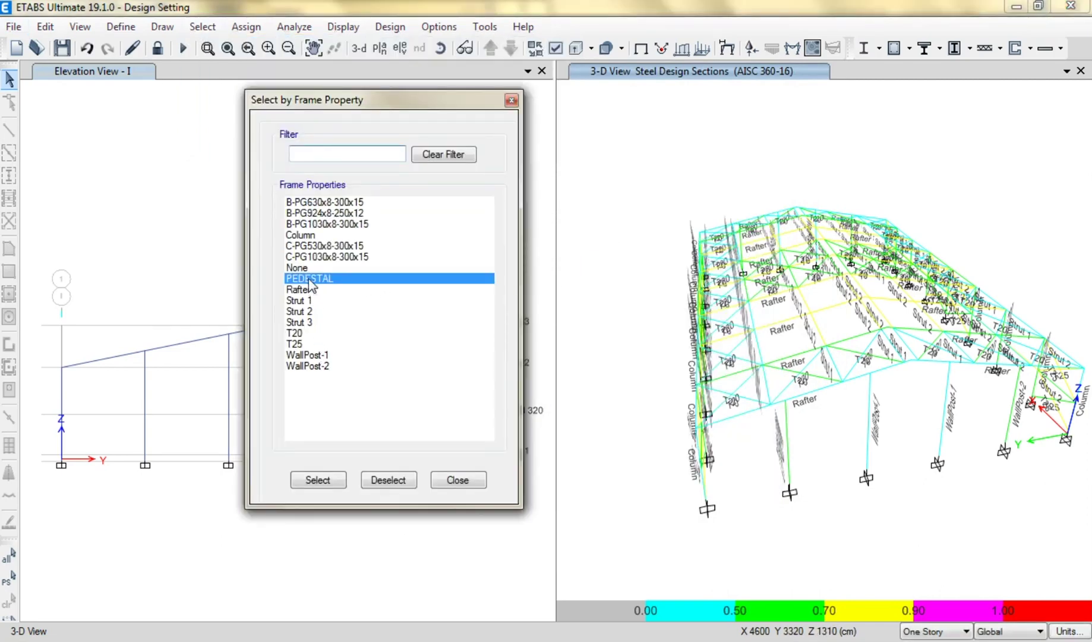
left_click(318, 480)
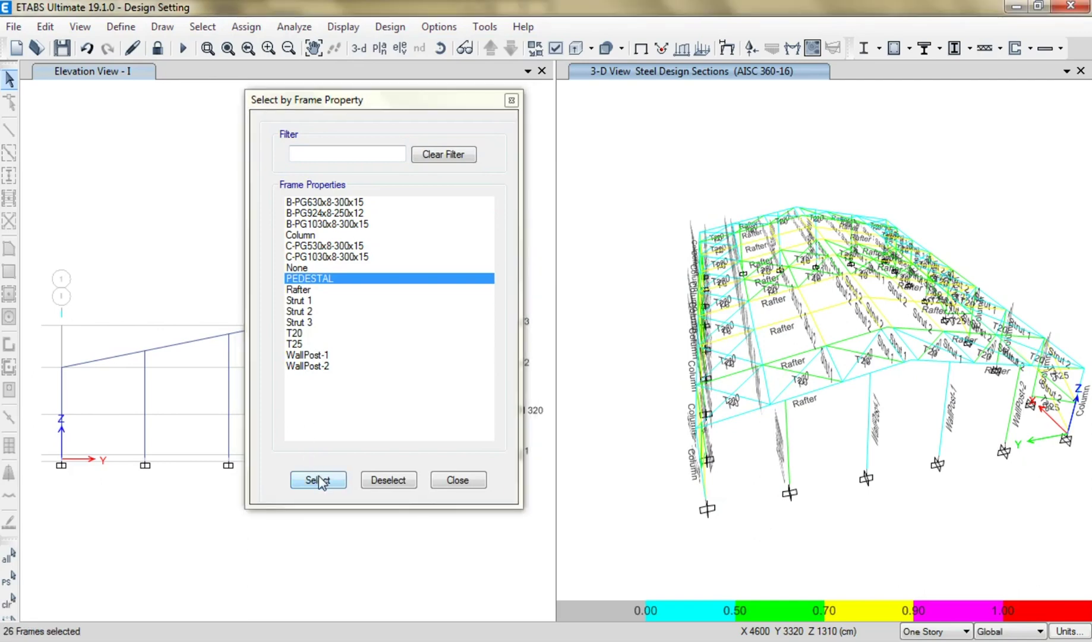
left_click(474, 479)
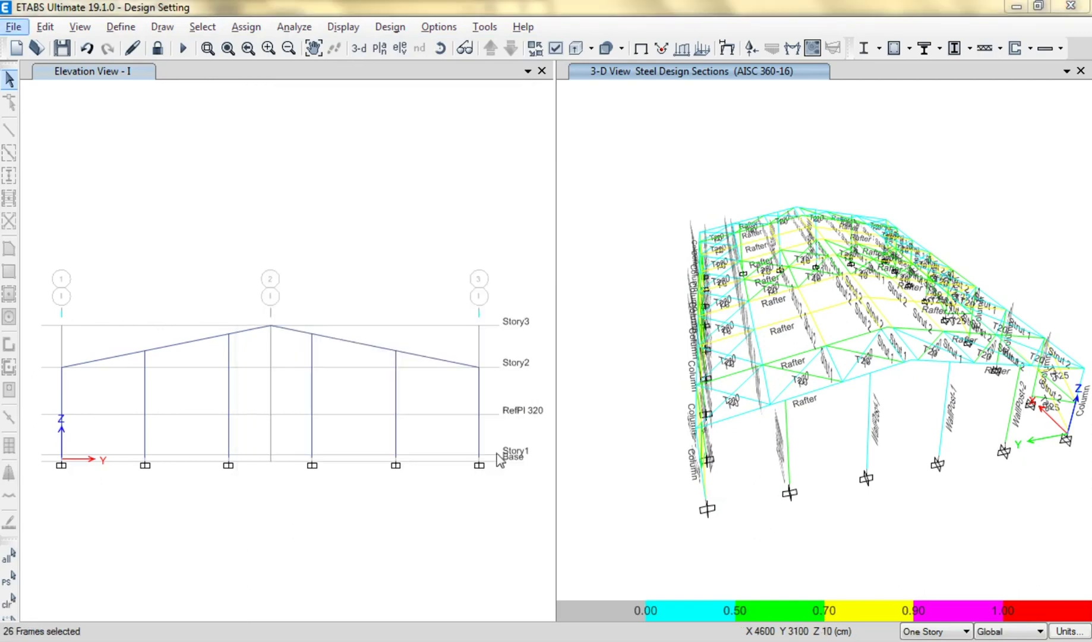
Set the framing type of the selected pedestals to Sway Ordinary in the concrete frame design overwrites
left_click(910, 49)
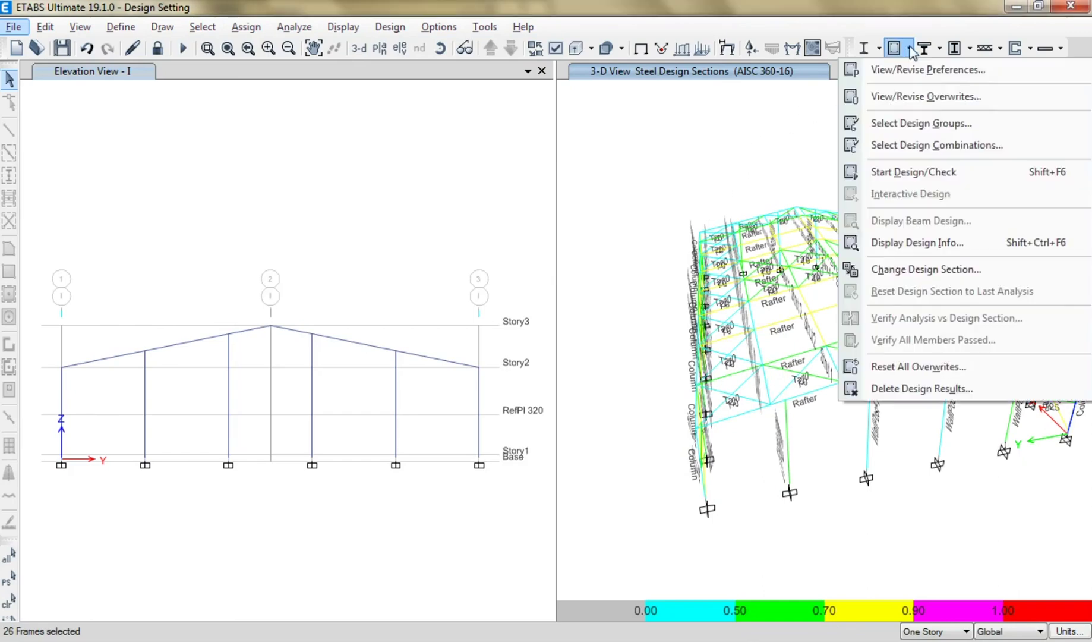
left_click(897, 98)
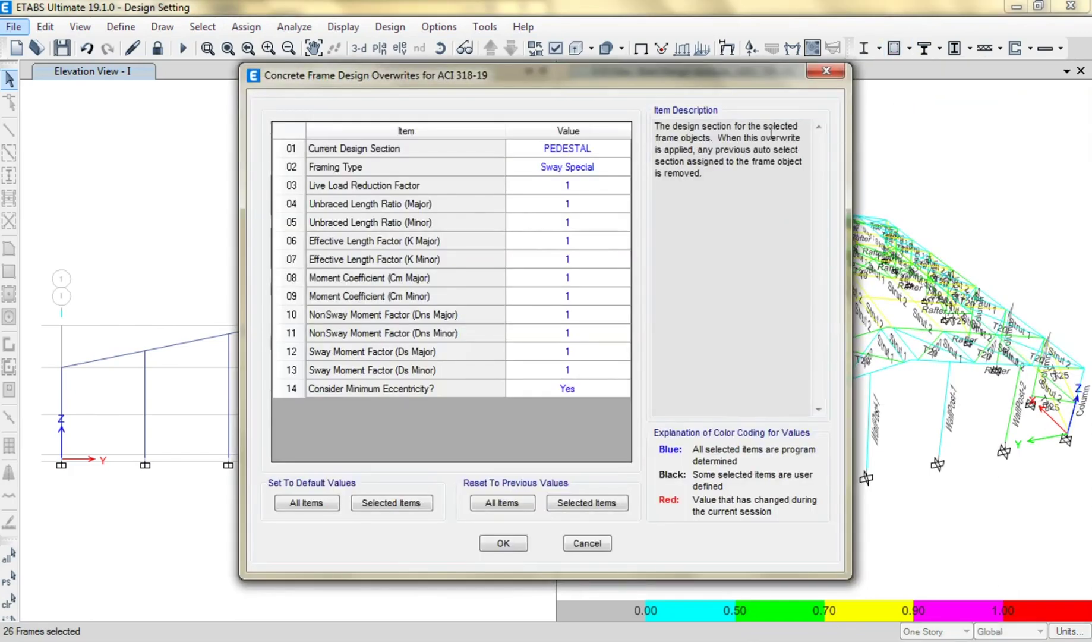
left_click(617, 172)
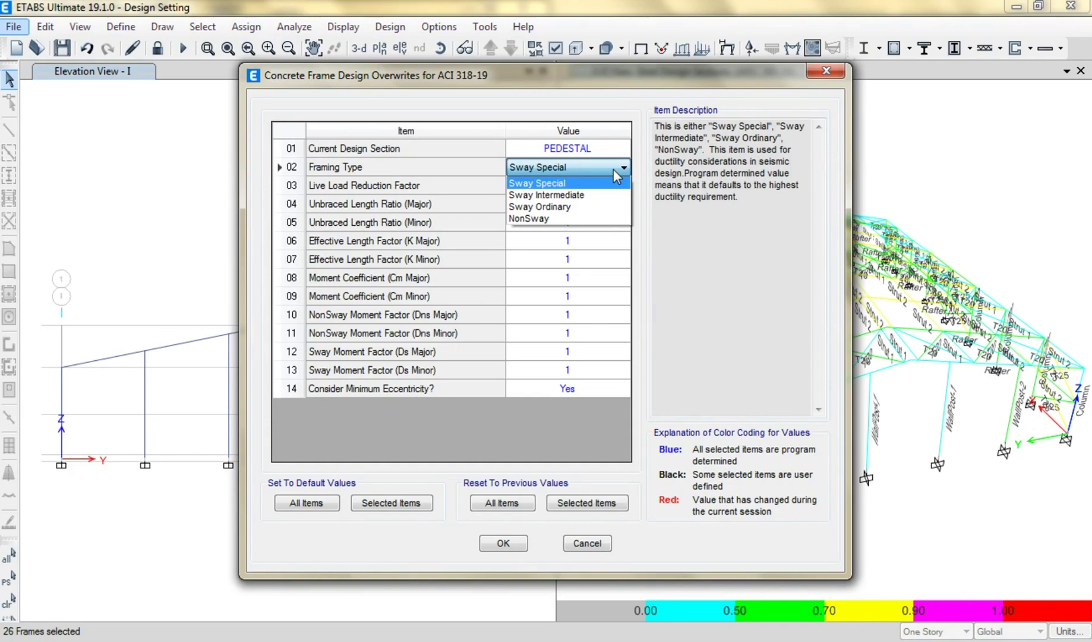
left_click(595, 206)
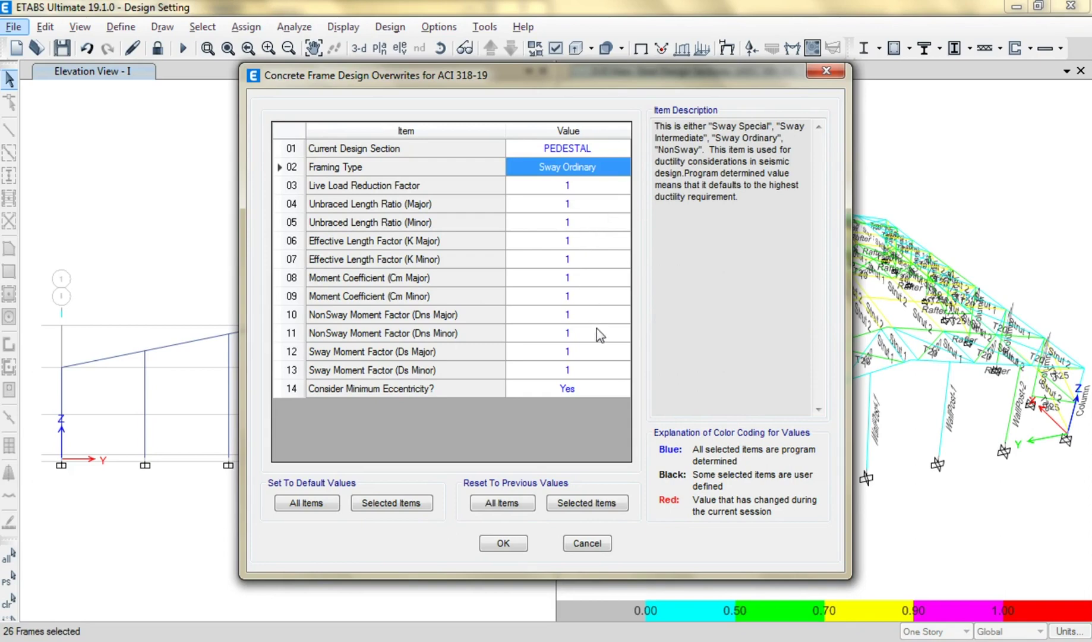
left_click(507, 542)
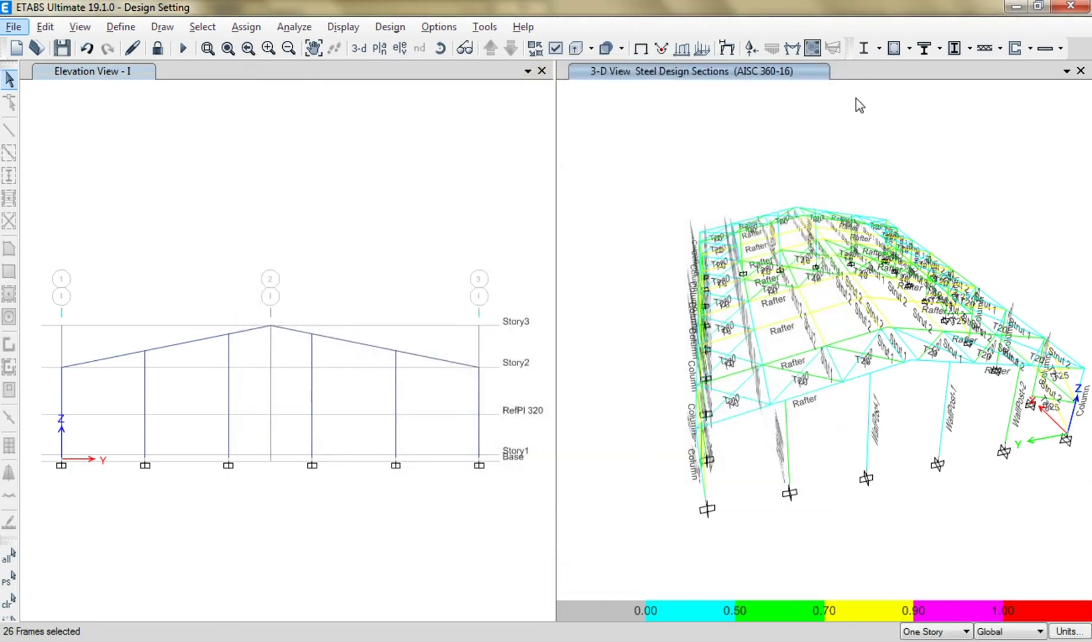
Add all available load combinations, starting with Comb01, to the strength design combinations for concrete frame design
left_click(909, 49)
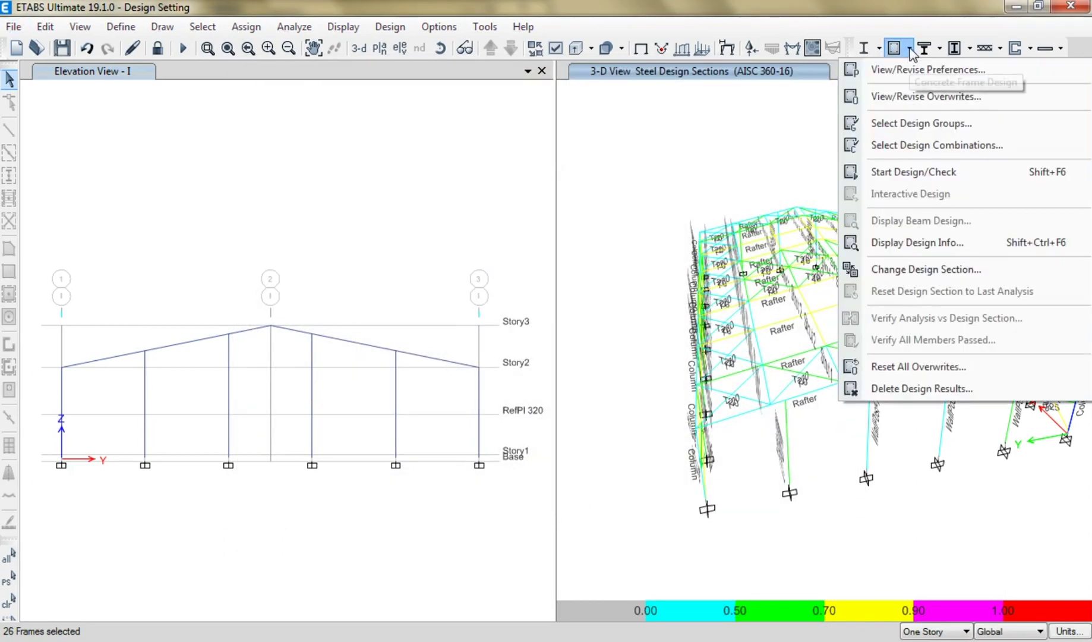
left_click(914, 145)
left_click_drag(350, 262, 361, 487)
left_click(548, 313)
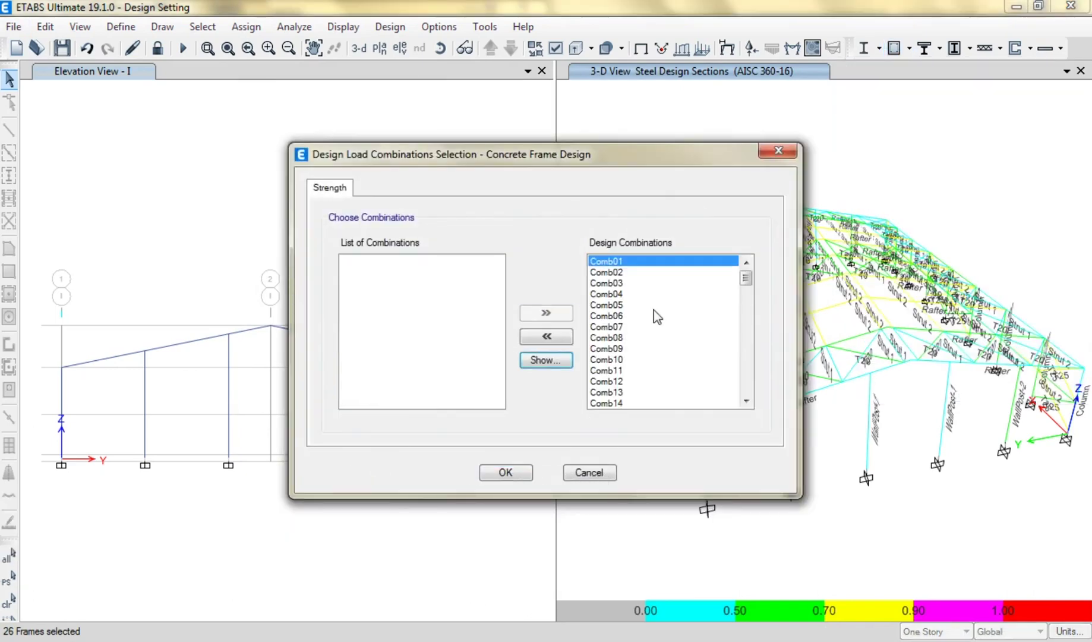
left_click(506, 476)
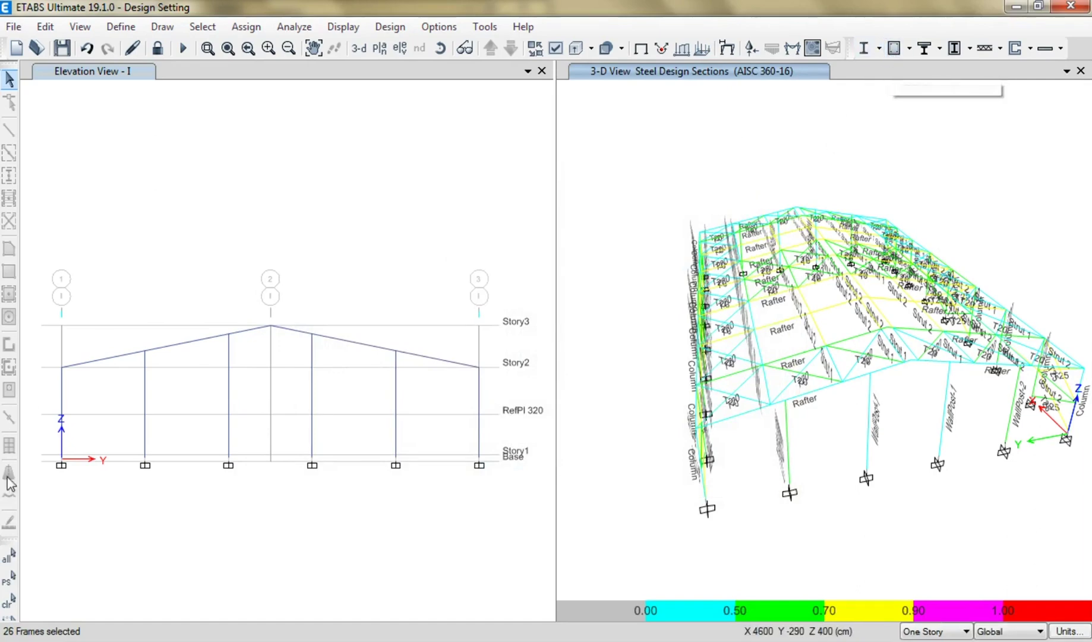
Run the concrete frame design check and examine the longitudinal reinforcing of a pedestal under an end-wall post
left_click(894, 50)
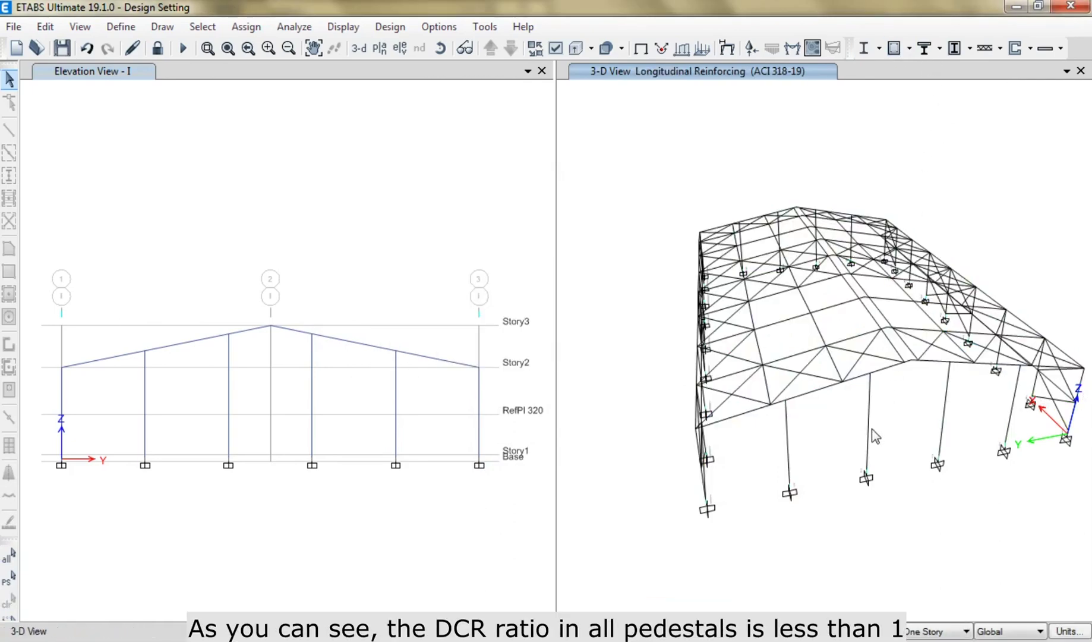
middle_click_drag(875, 436, 775, 529, "shift")
scroll(775, 505, "up", 3)
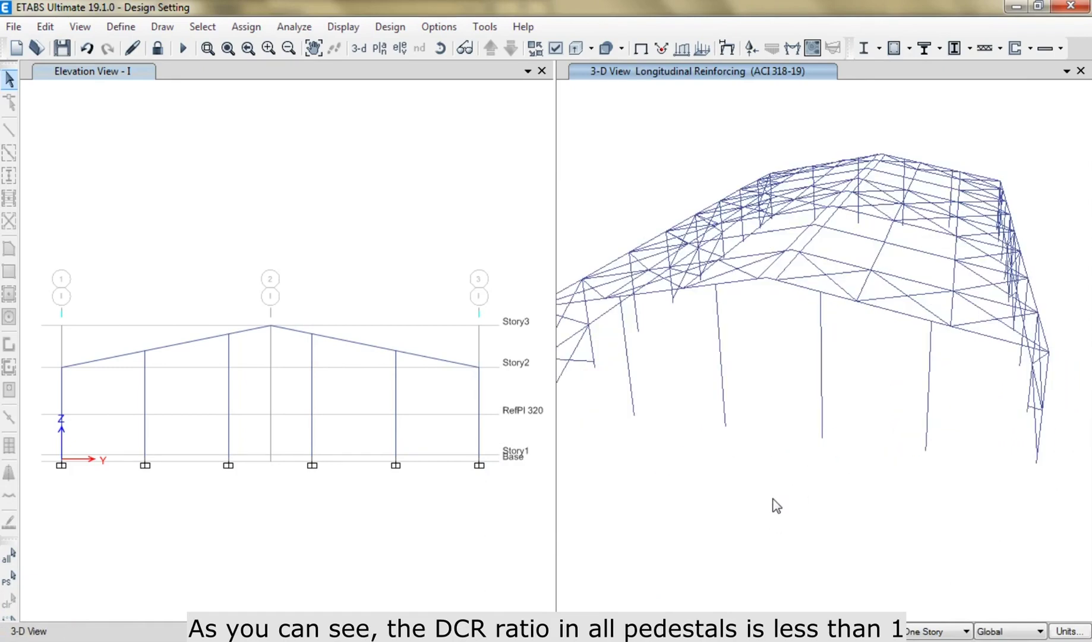
scroll(748, 411, "up", 3)
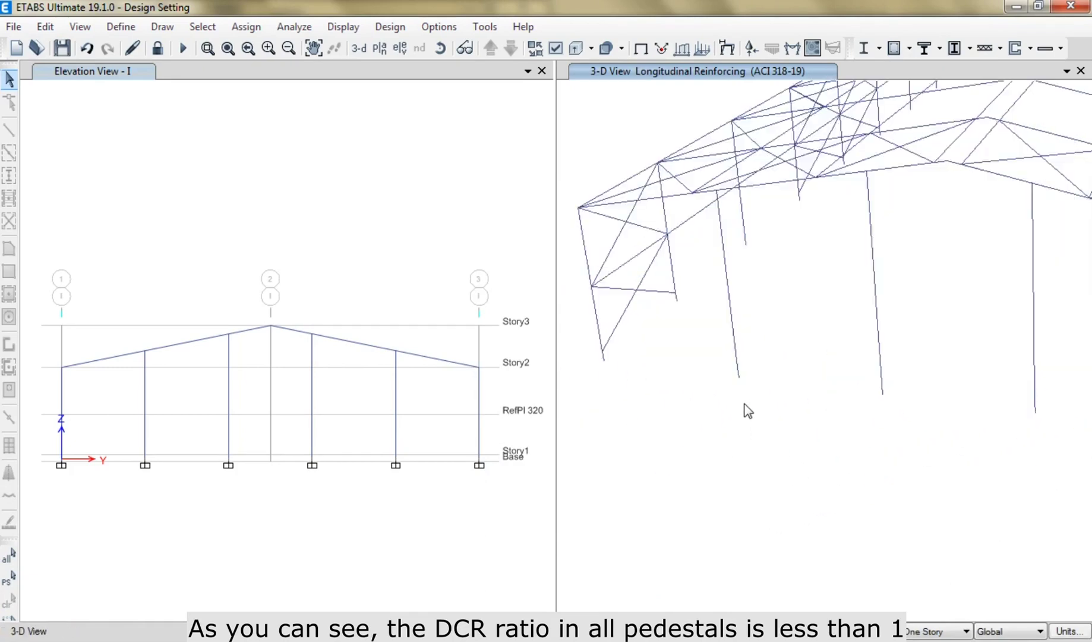
scroll(740, 348, "up", 1)
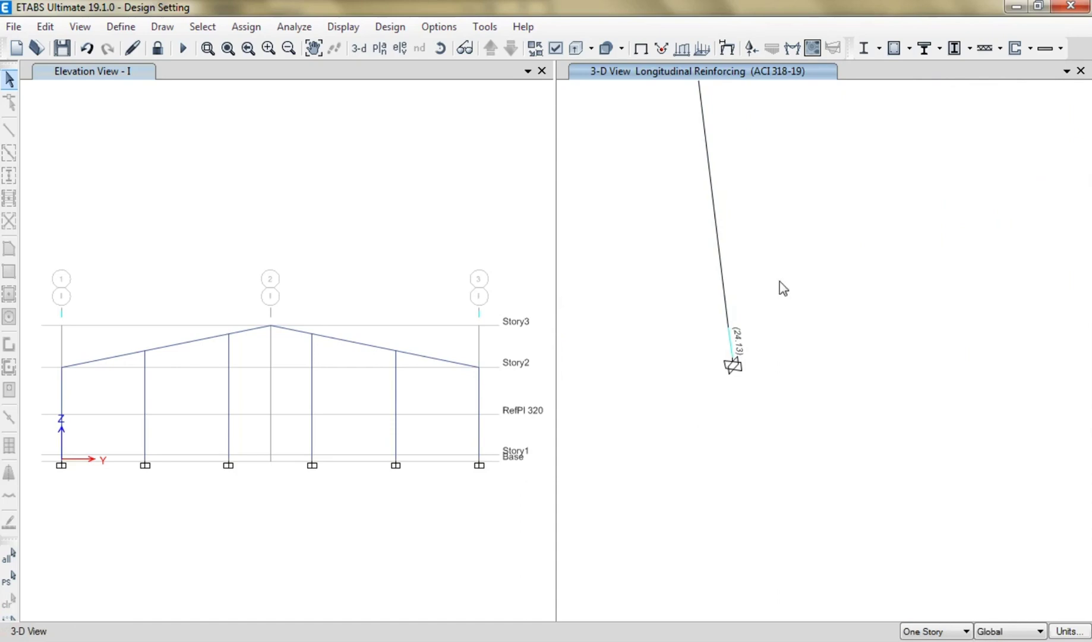
Display the Column P-M-M Interaction Ratios as the concrete frame design output in the 3-D view
left_click(909, 48)
left_click(917, 242)
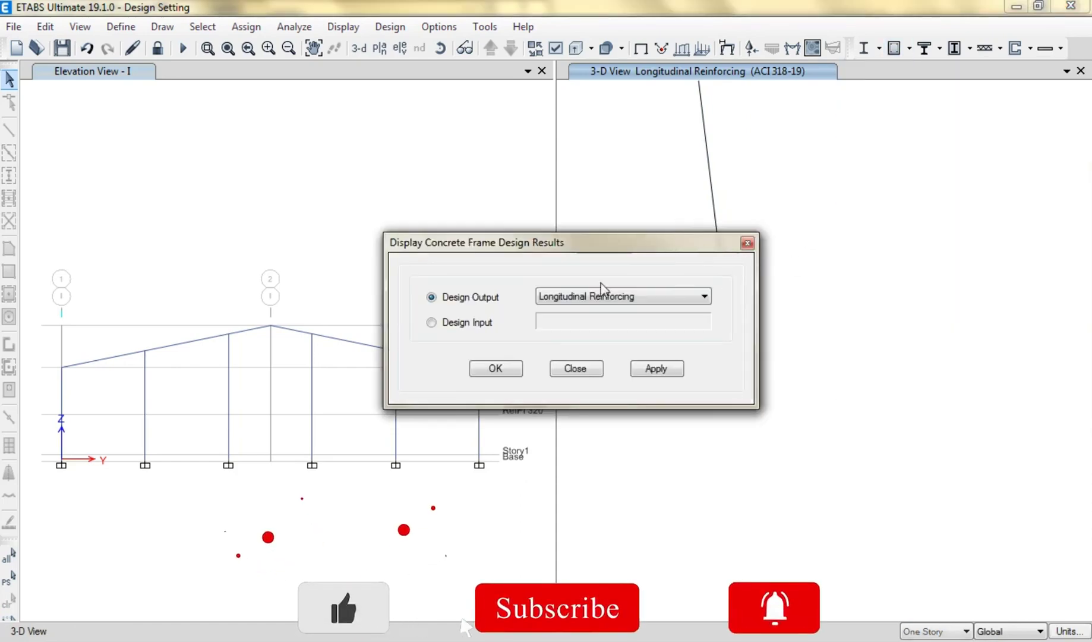
left_click(592, 296)
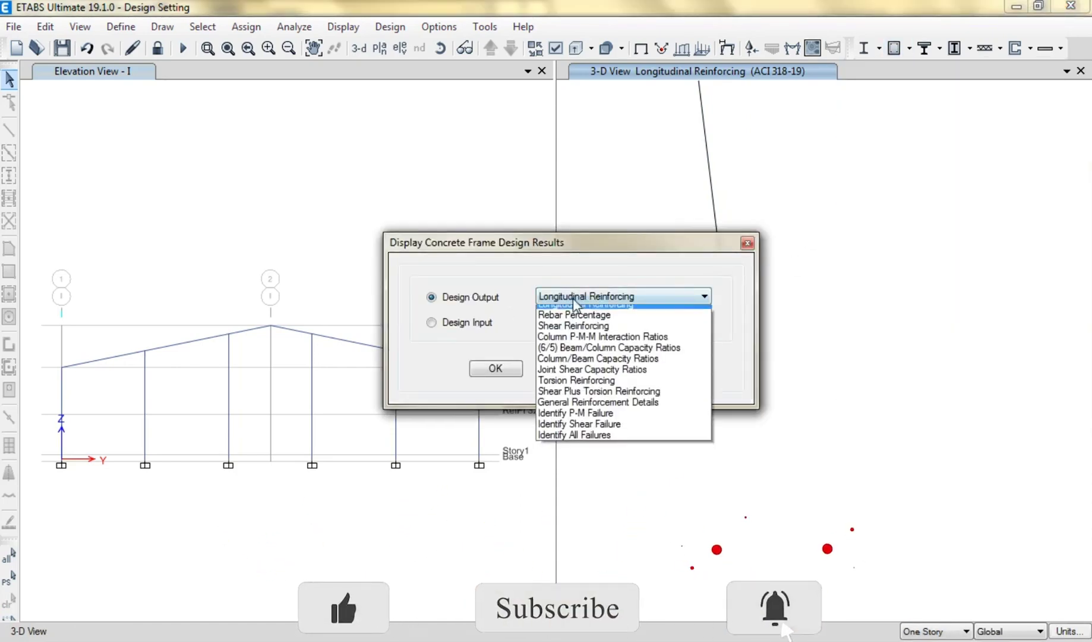
left_click(592, 345)
left_click(642, 372)
left_click(591, 372)
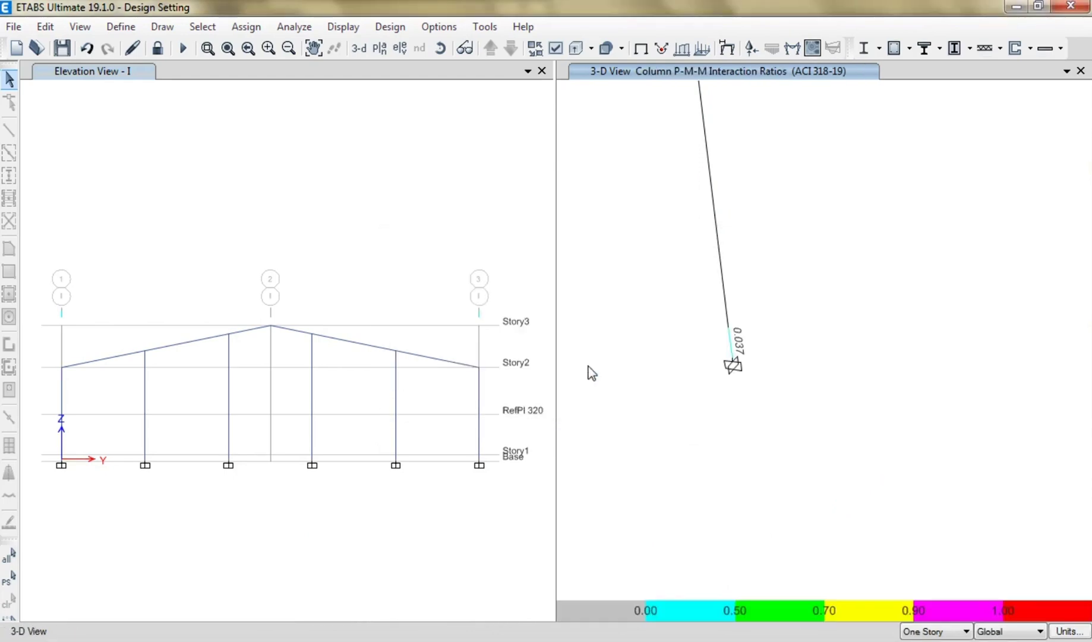
Set the maximum graphic font size to 12 points in the graphics preferences
scroll(673, 395, "down", 1)
scroll(748, 393, "down", 3)
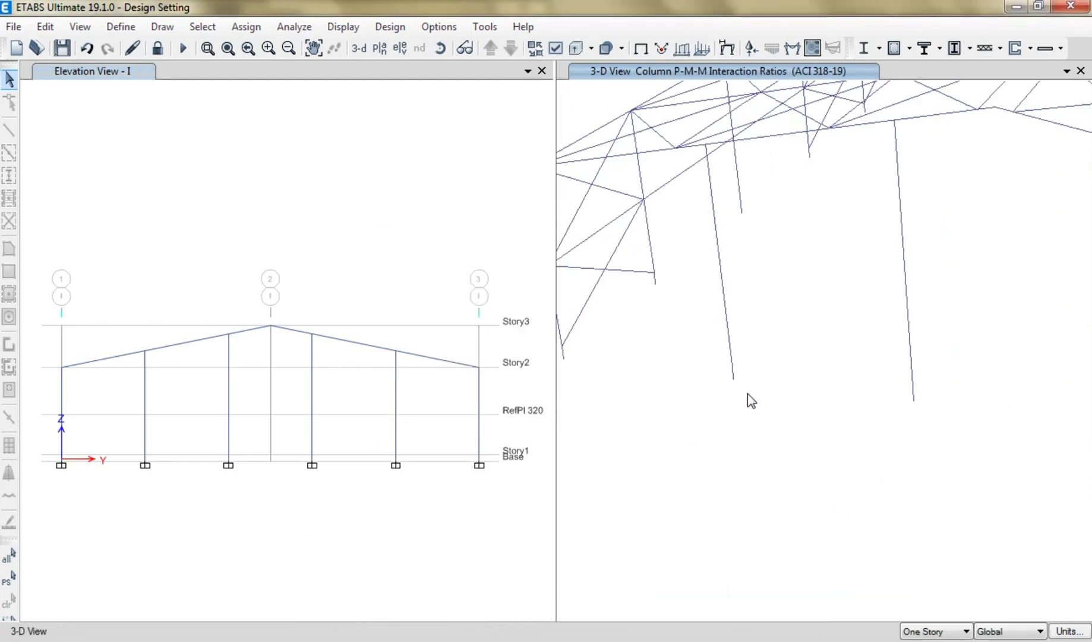
middle_click_drag(736, 404, 837, 394)
right_click(821, 385)
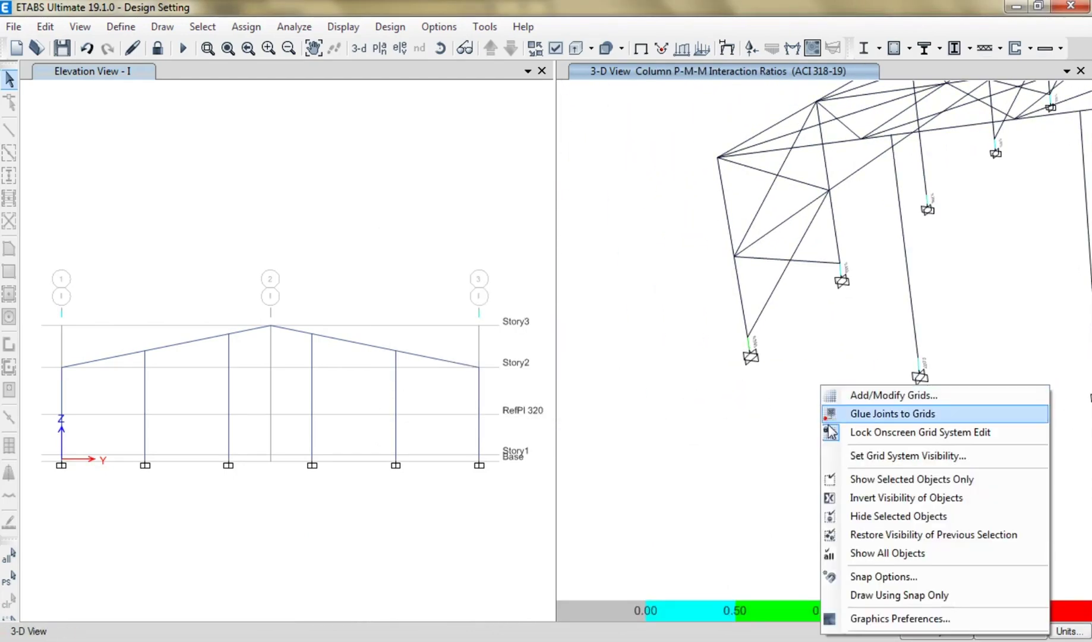
left_click(859, 620)
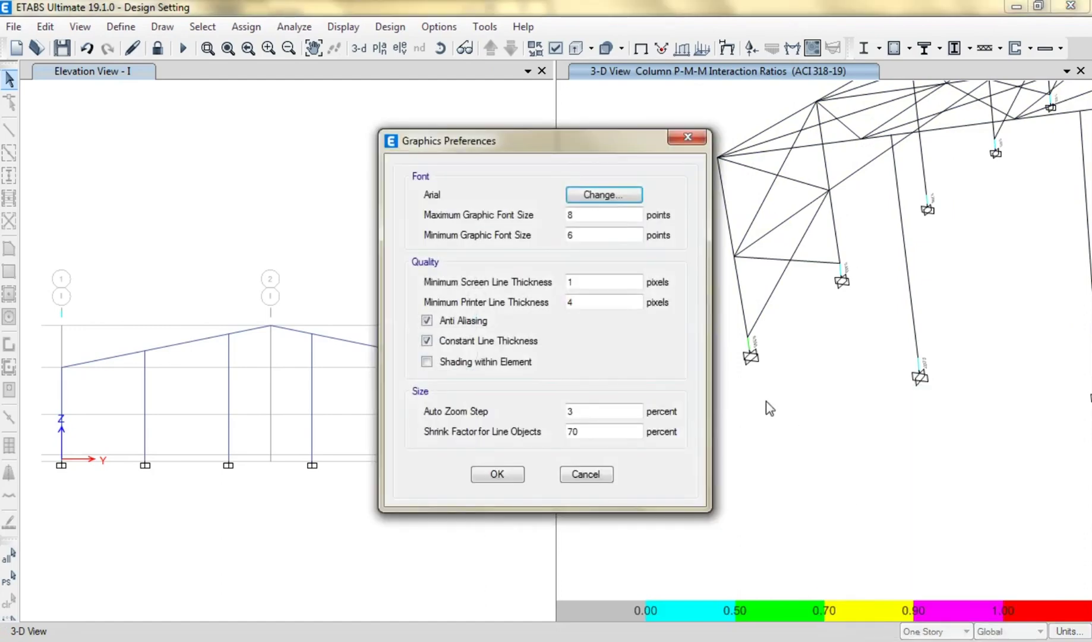
double_click(567, 215)
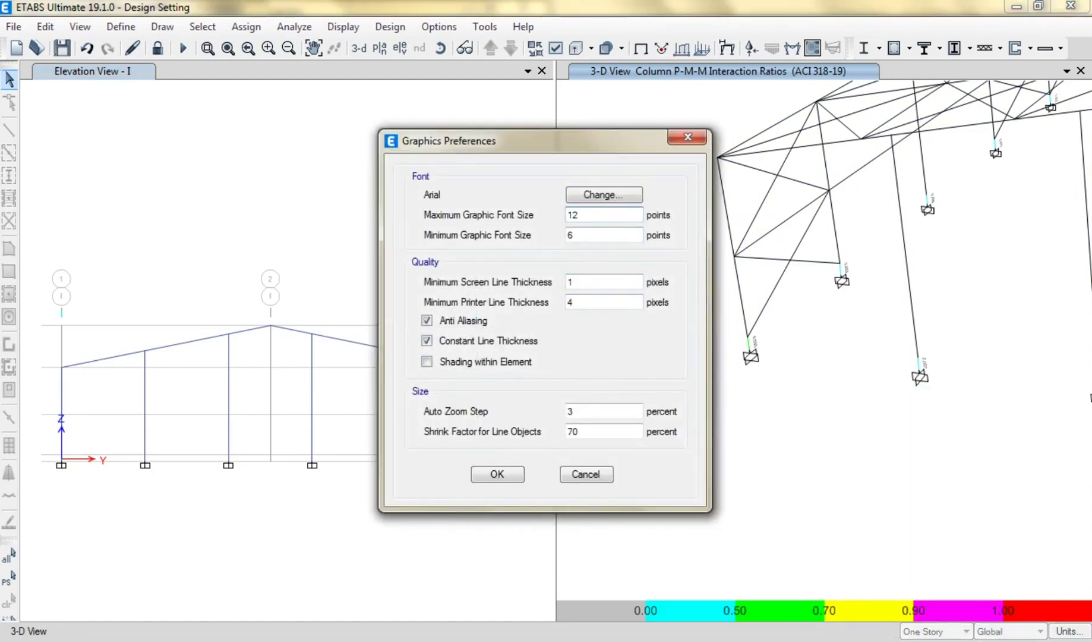
left_click(498, 474)
Examine the P-M-M interaction ratios of the pedestals all around the building
middle_click_drag(792, 447, 587, 441)
middle_click_drag(901, 476, 680, 441)
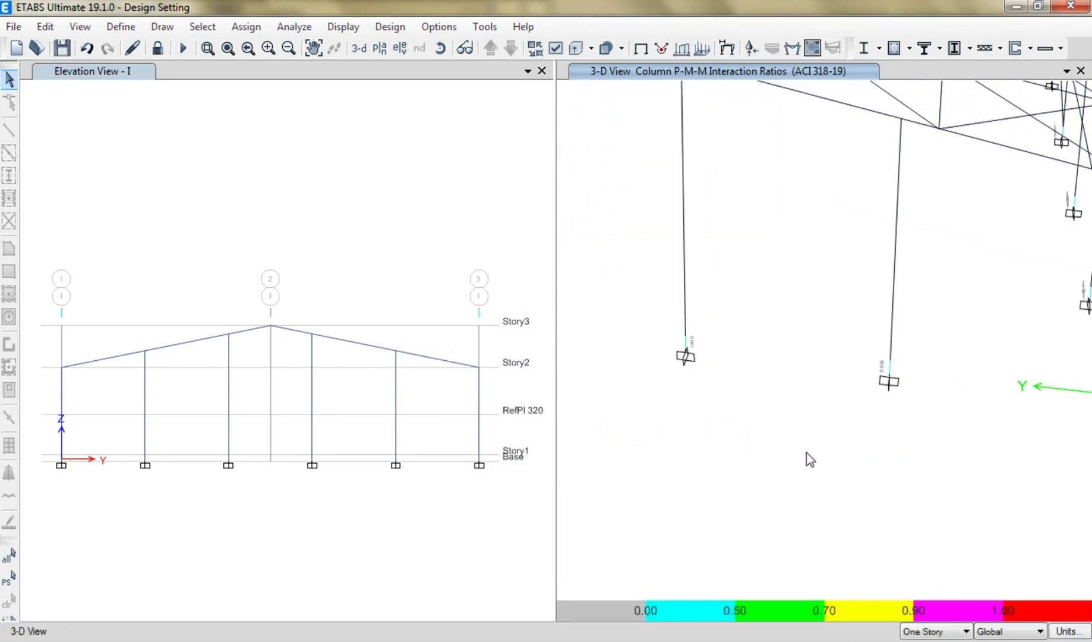
middle_click_drag(806, 452, 760, 425, "shift")
scroll(708, 236, "up", 2)
middle_click_drag(832, 301, 742, 408)
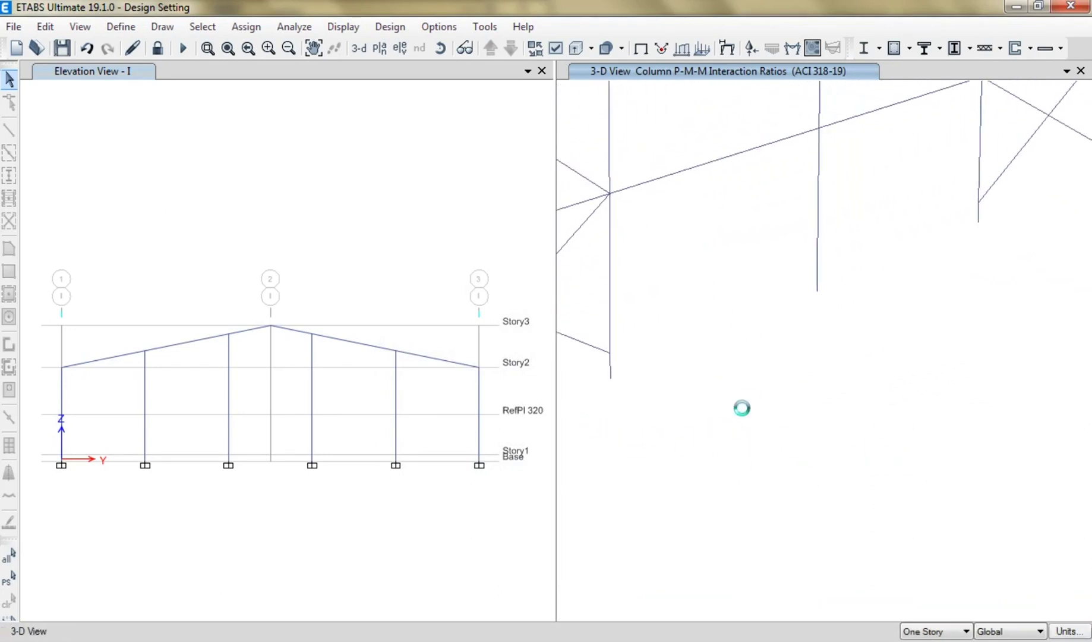
middle_click_drag(887, 323, 634, 464)
middle_click_drag(1065, 244, 779, 357)
scroll(840, 291, "up", 2)
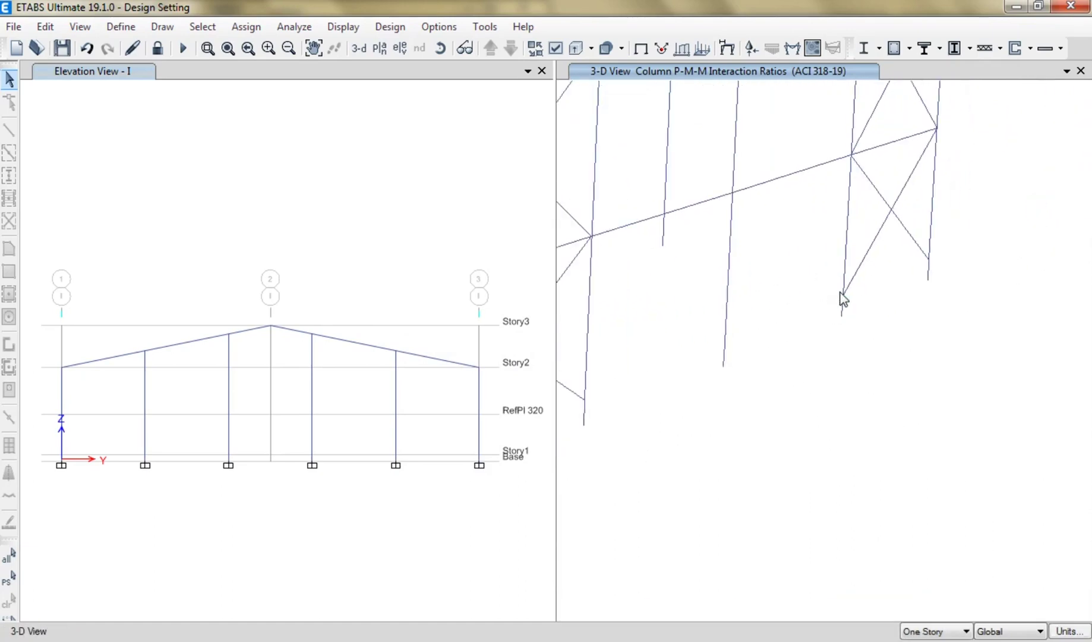
scroll(840, 297, "down", 2)
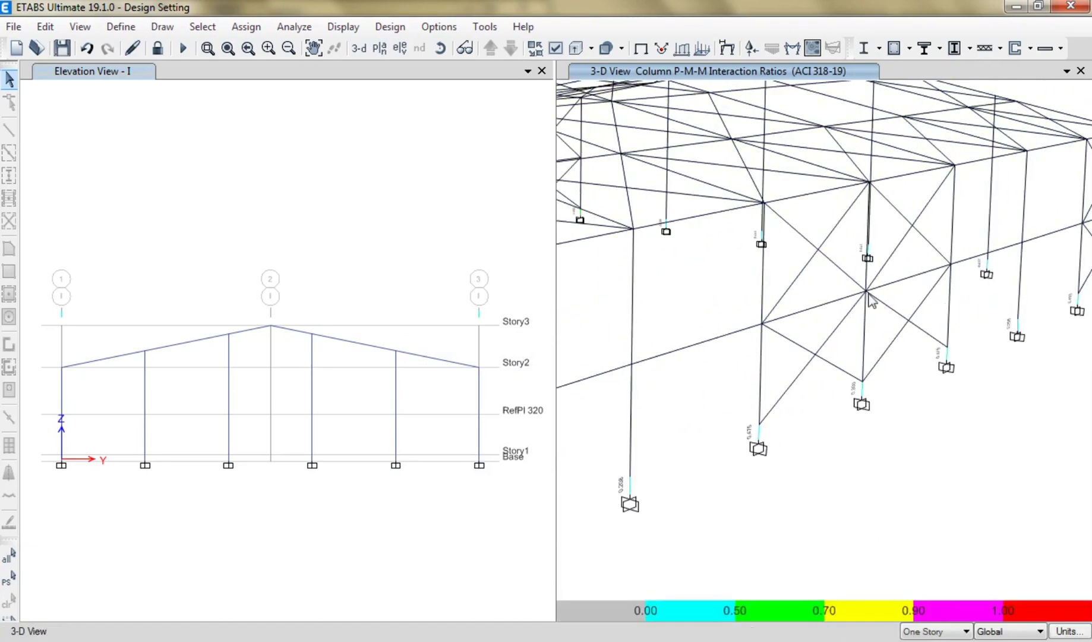
middle_click_drag(706, 299, 934, 271)
middle_click_drag(752, 335, 981, 274)
scroll(898, 297, "down", 3)
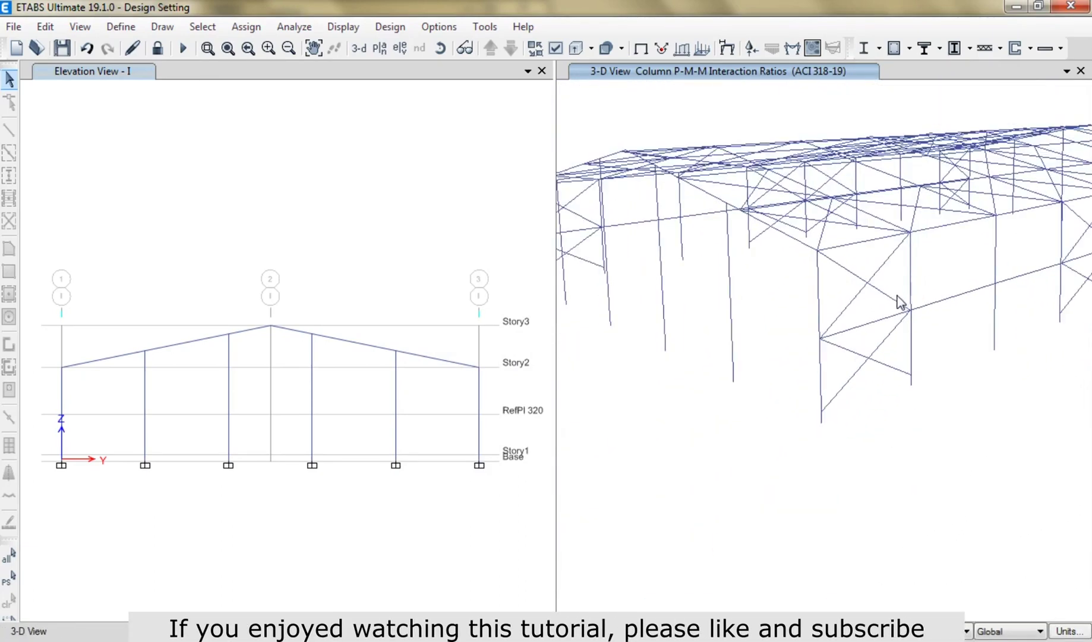
middle_click_drag(783, 347, 807, 336, "shift")
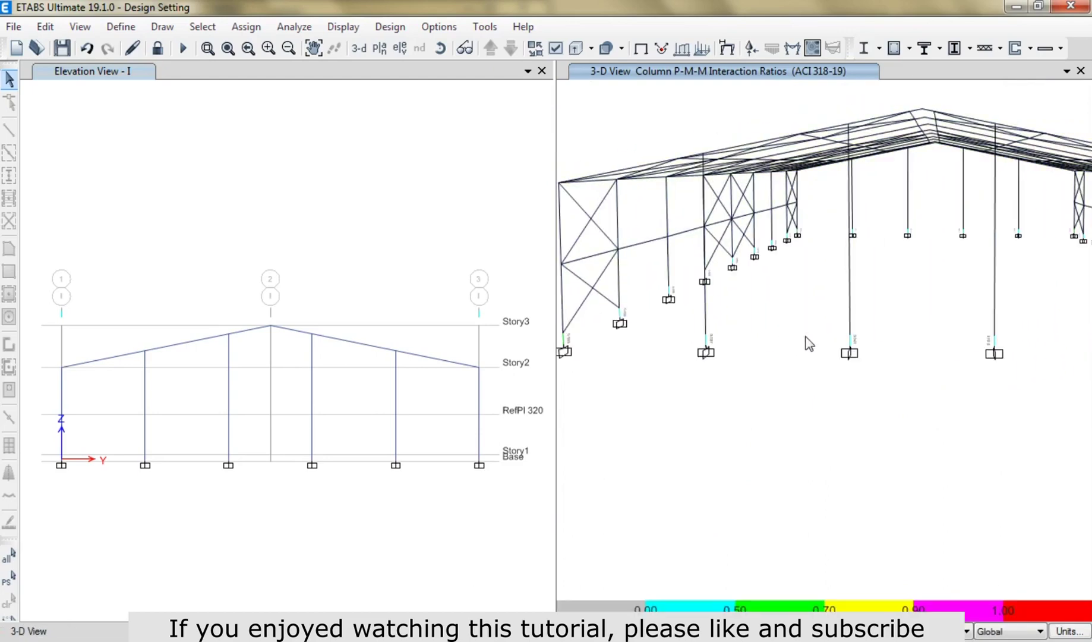
Set the elevation view to grid line 1
key("alt")
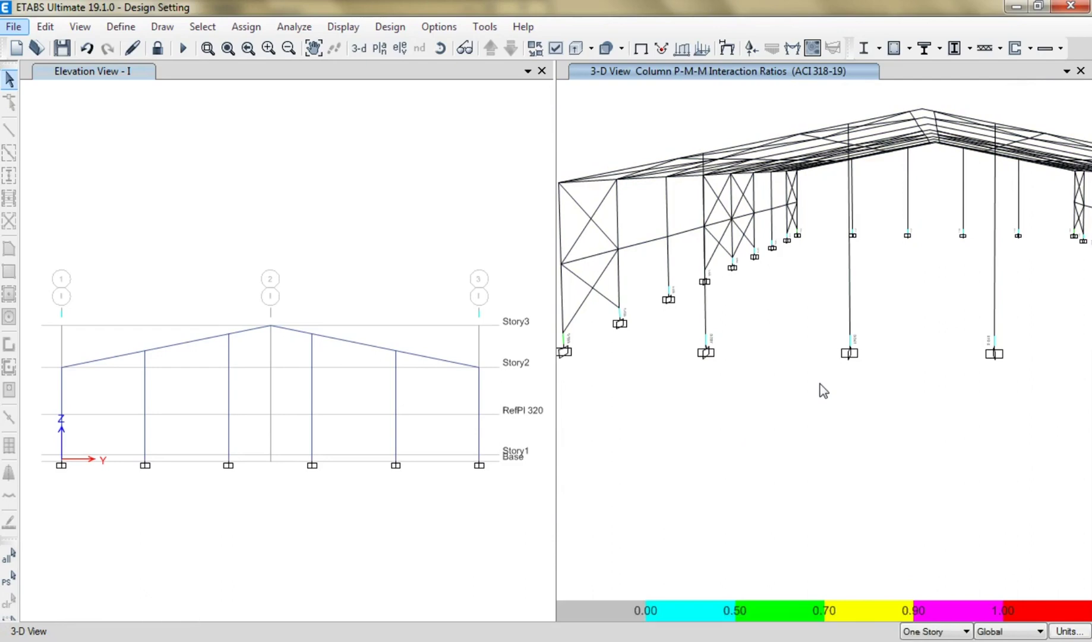
left_click(434, 114)
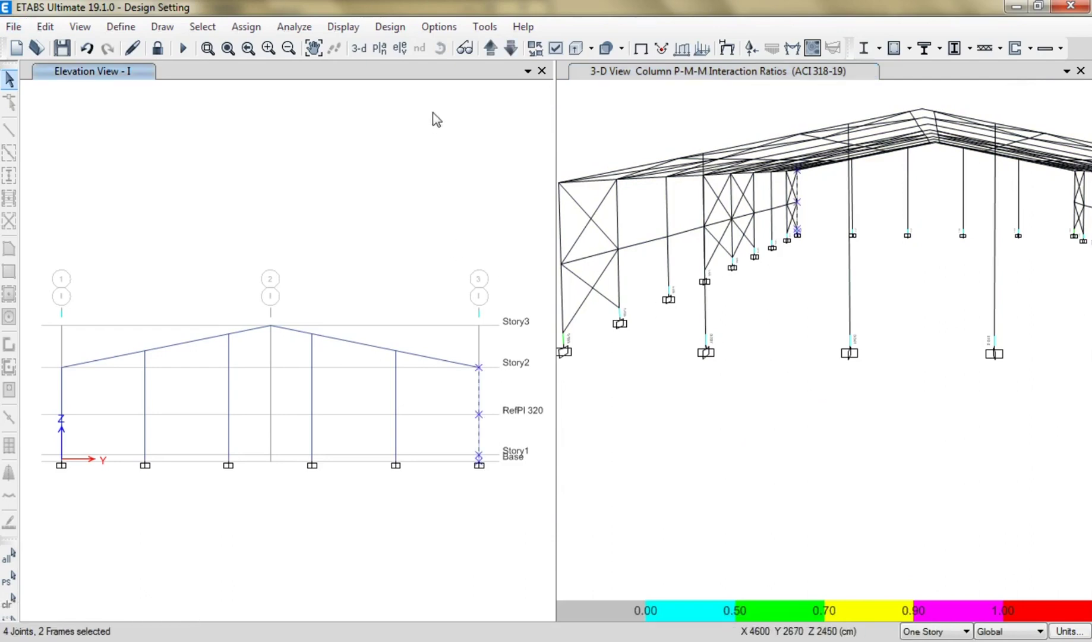
left_click(400, 47)
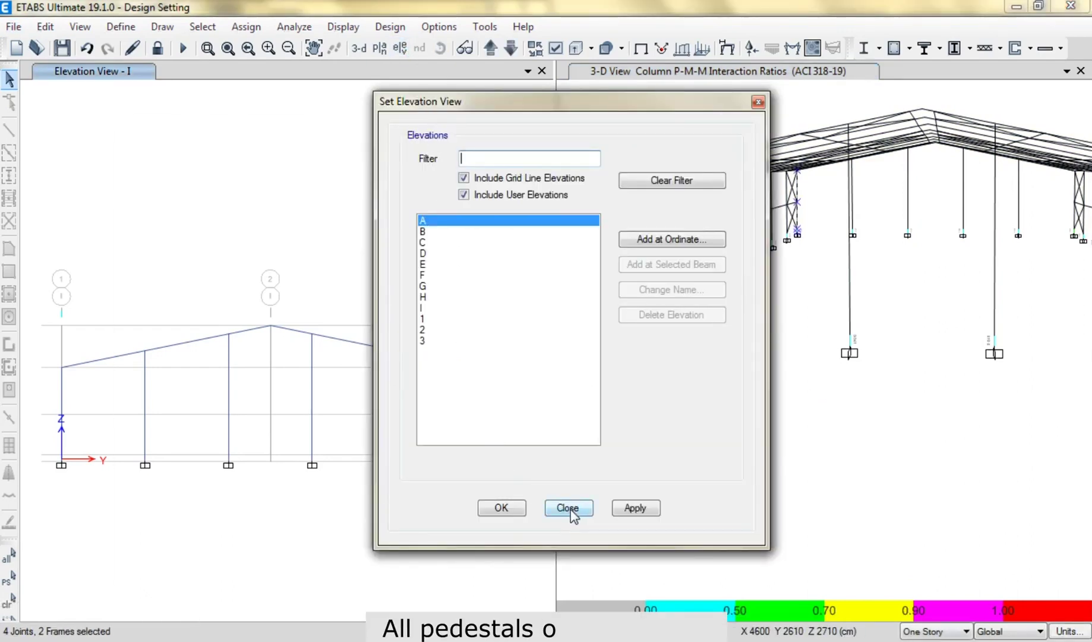
left_click(447, 320)
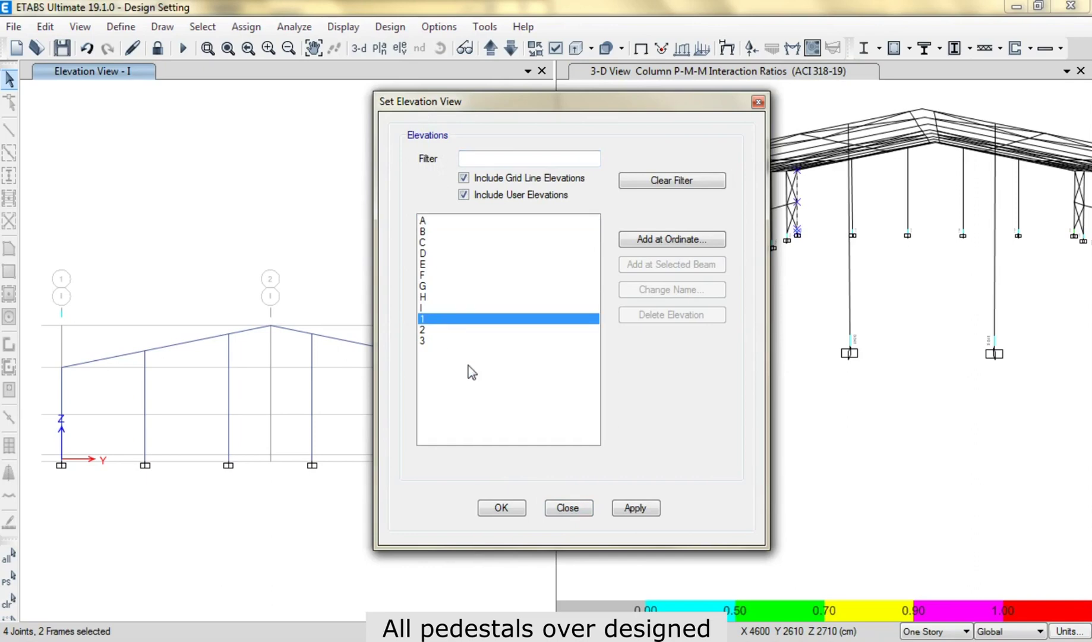
left_click(644, 512)
left_click(569, 511)
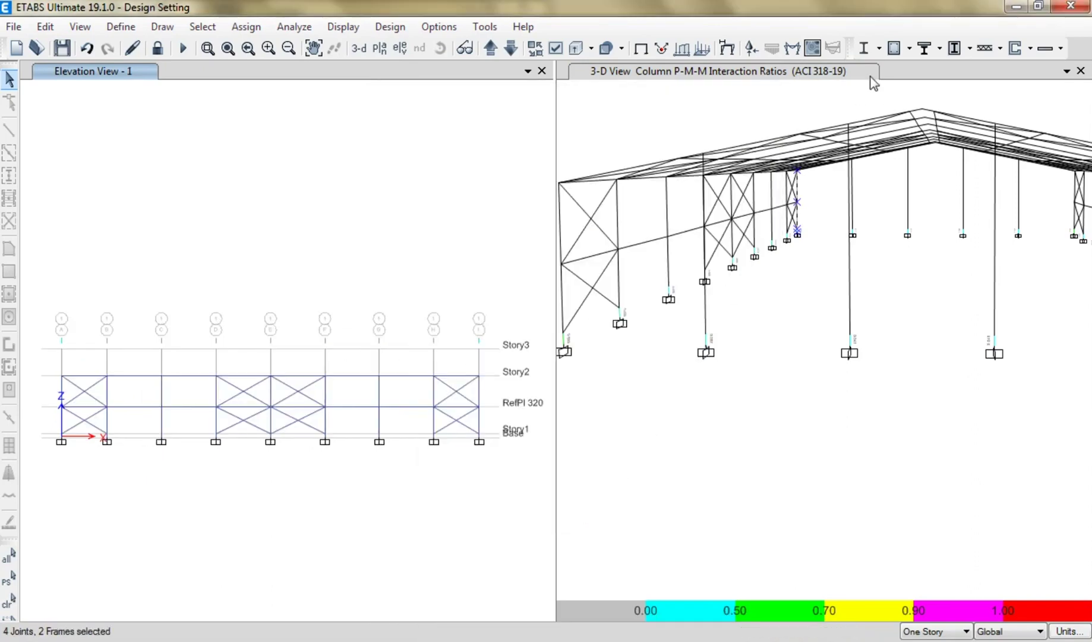
Display the Column P-M-M Interaction Ratios as the concrete frame design output in the grid line 1 elevation
left_click(909, 47)
left_click(908, 310)
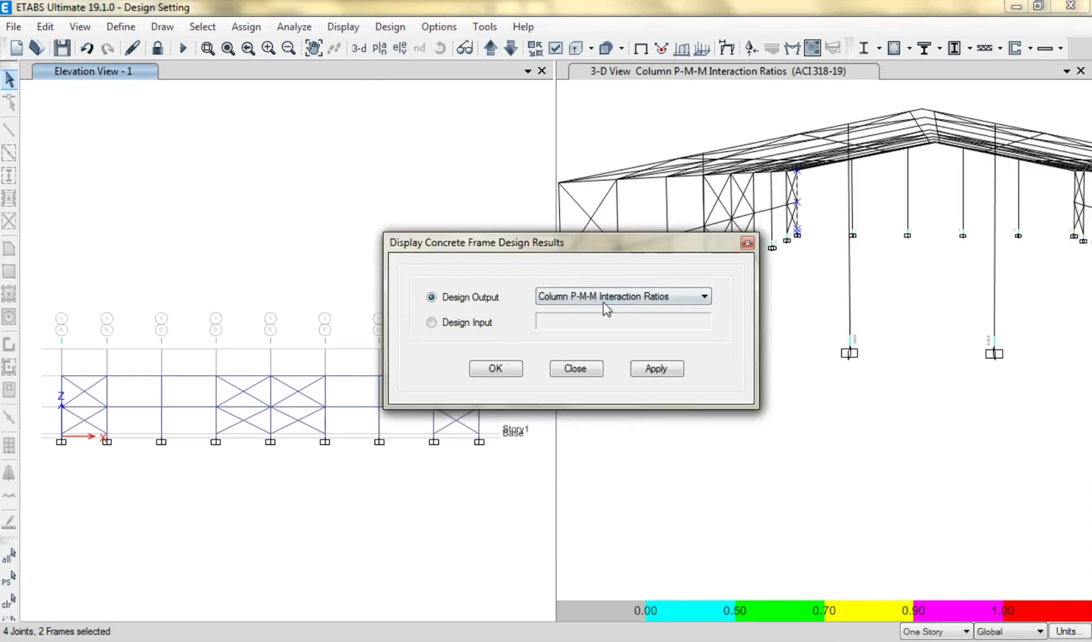
left_click(654, 368)
left_click(575, 368)
Increase the minimum graphic font size in the graphics preferences
right_click(189, 259)
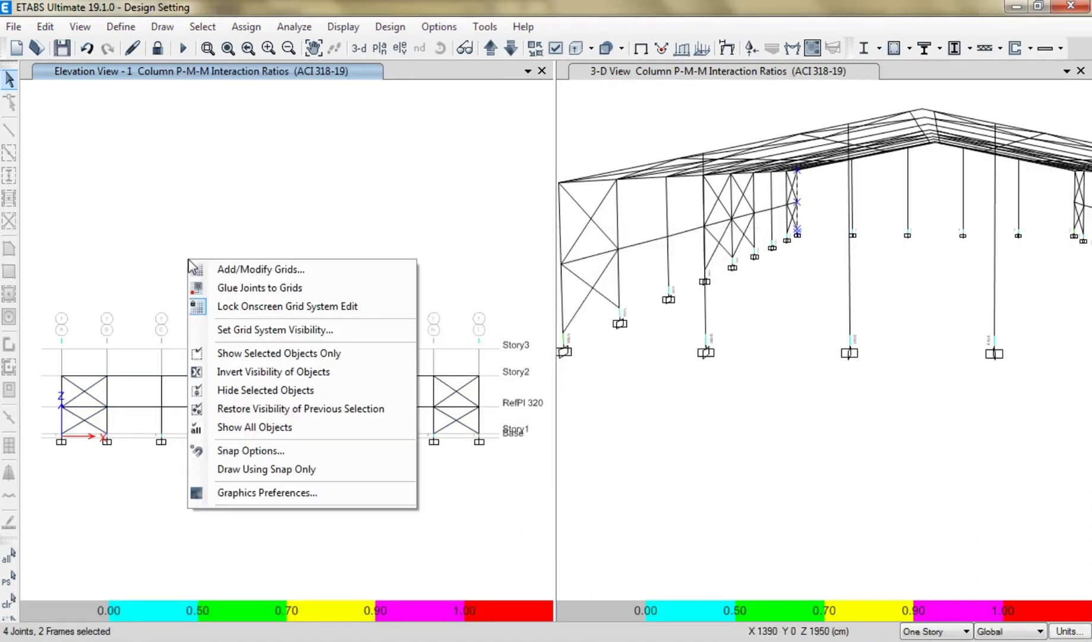
left_click(247, 492)
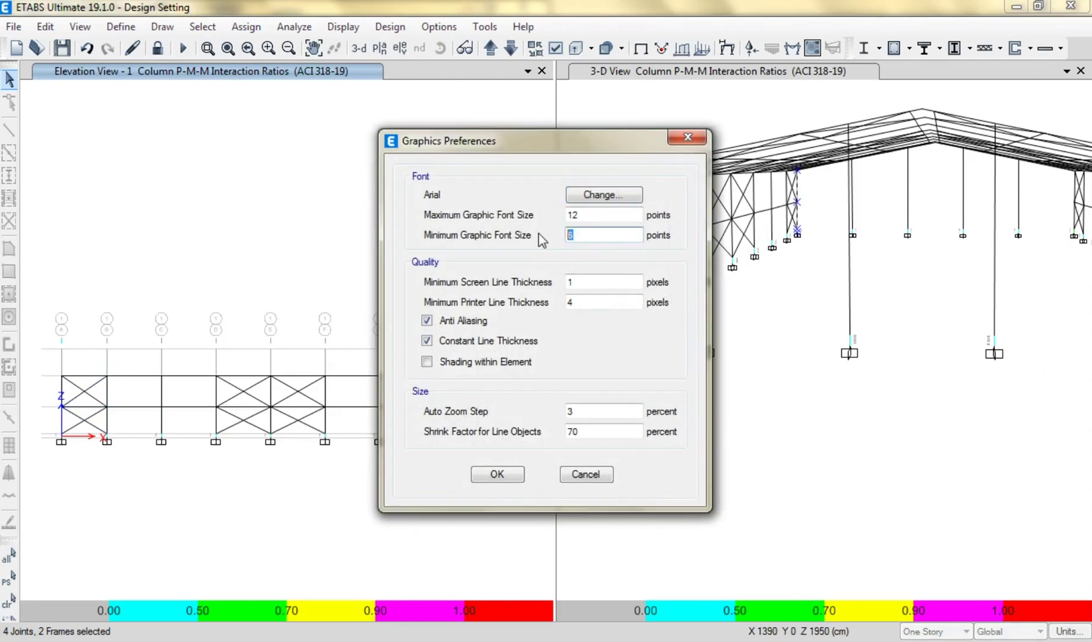
left_click(498, 474)
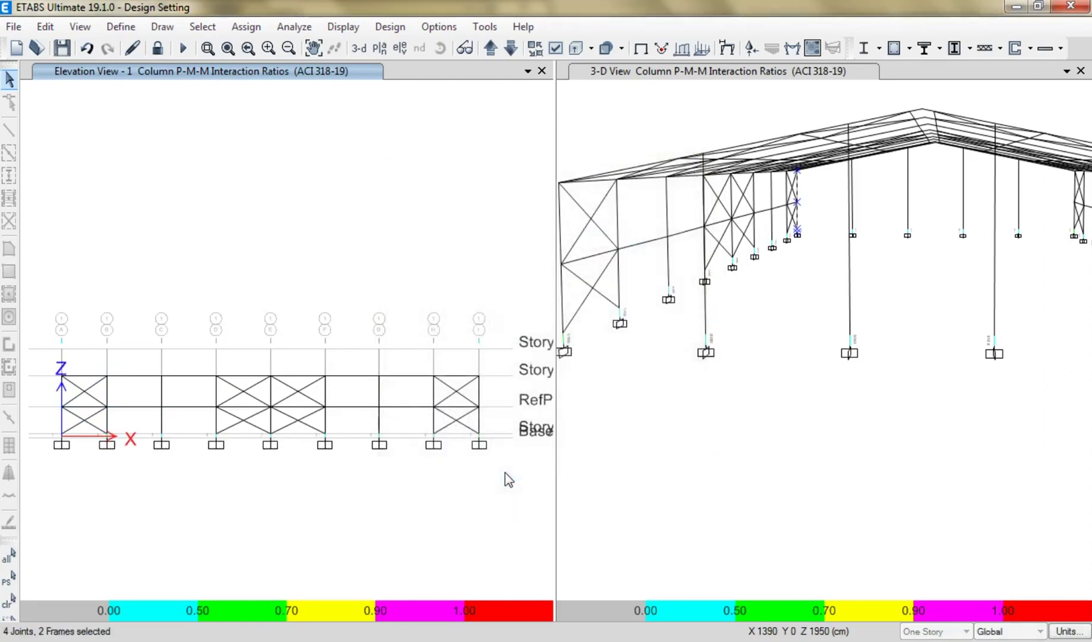
Examine the P-M-M interaction ratios of the pedestals along the grid line 1 elevation and save the model
scroll(446, 445, "up", 2)
scroll(447, 438, "up", 4)
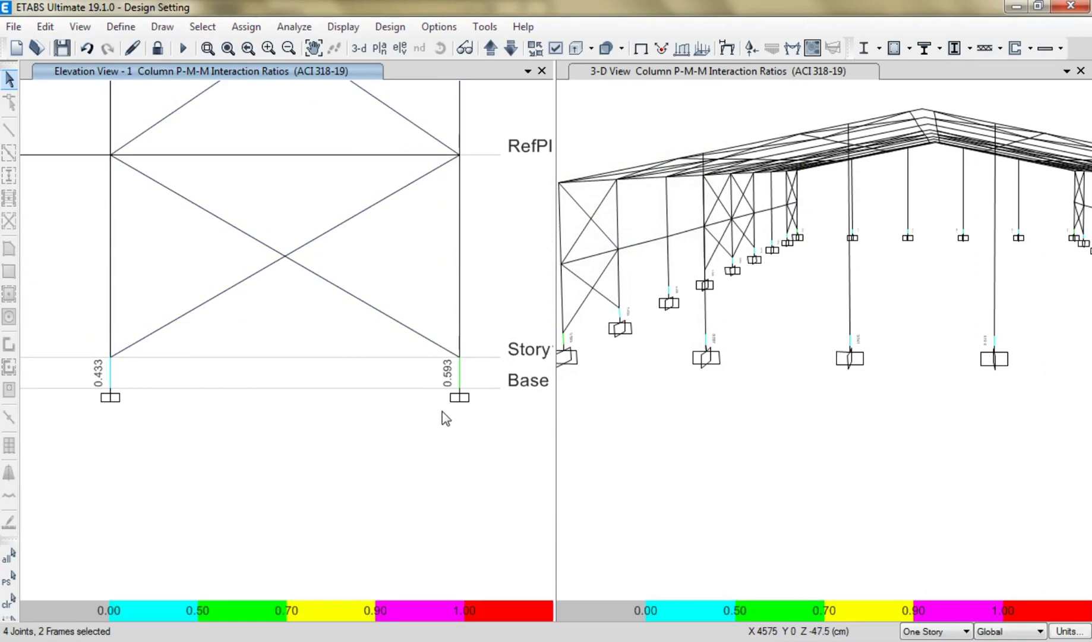
scroll(447, 447, "down", 5)
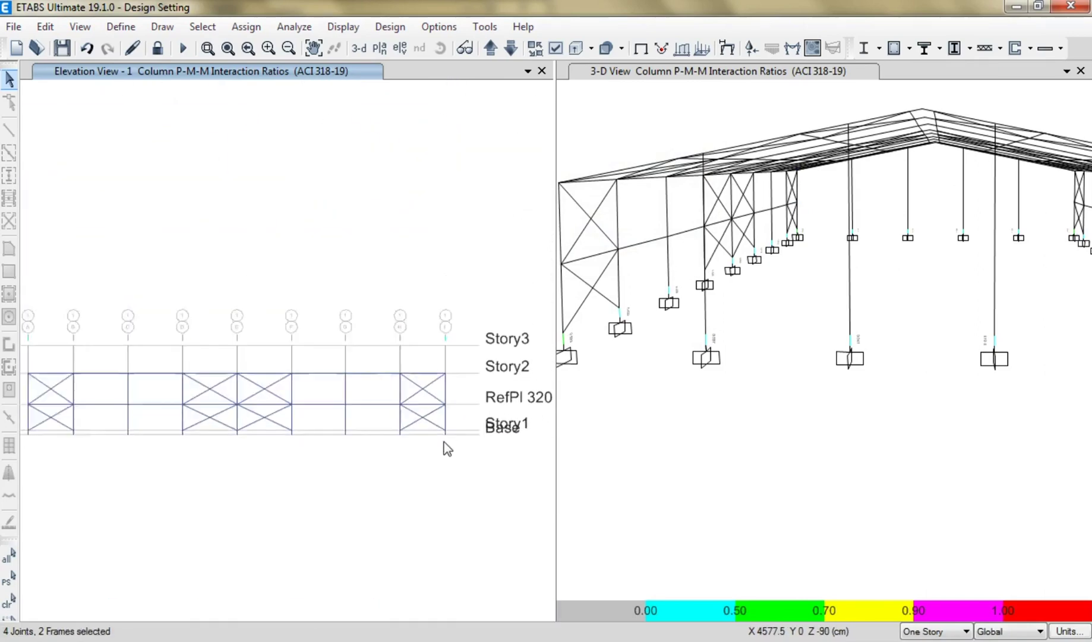
scroll(328, 404, "up", 3)
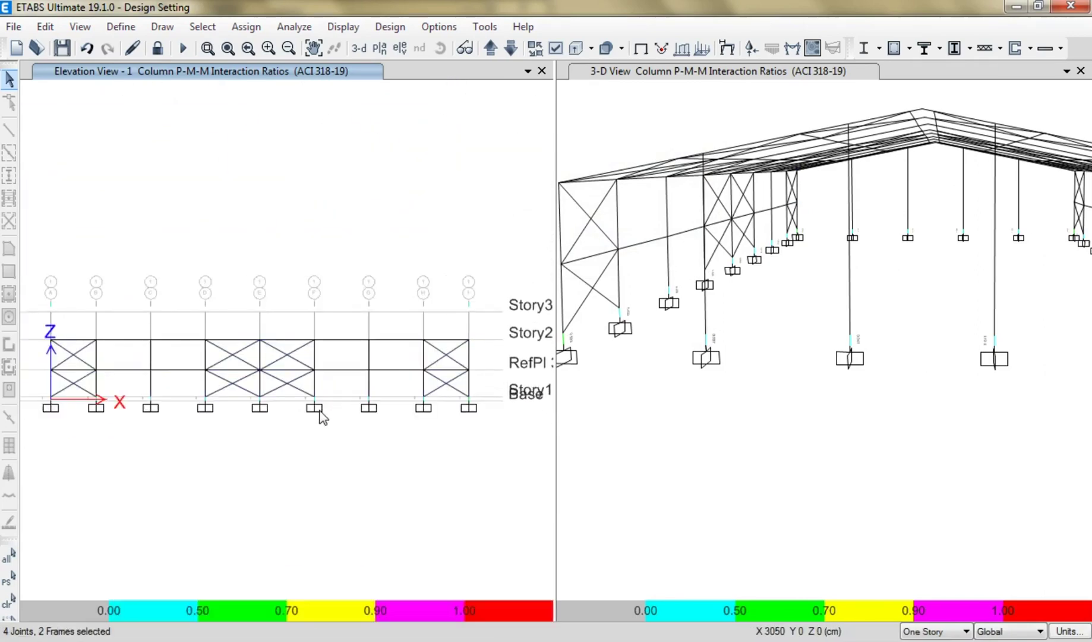
left_click(68, 52)
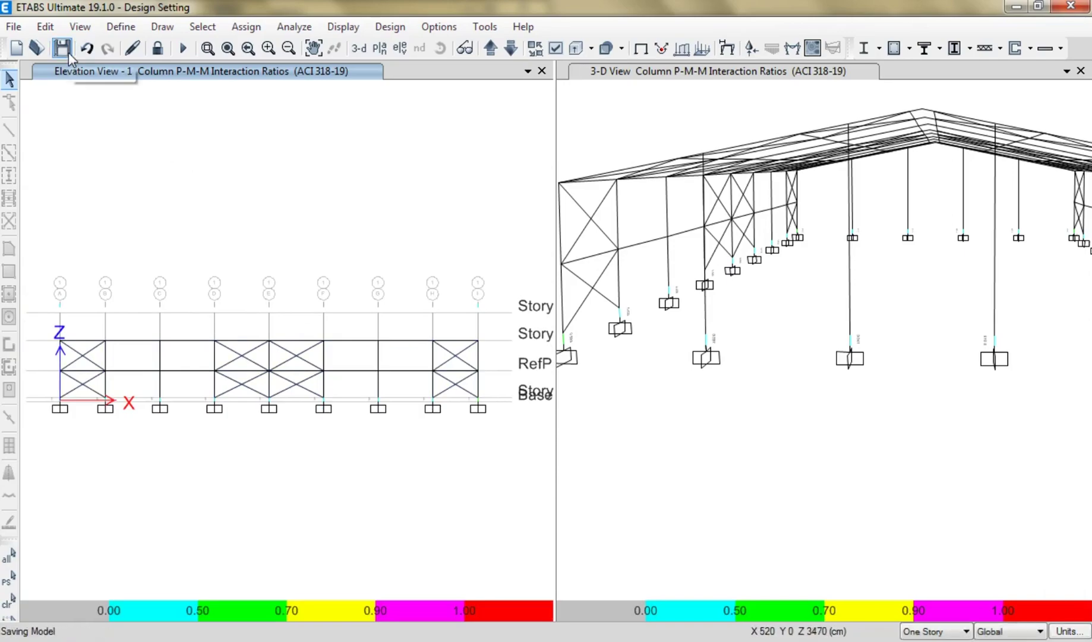